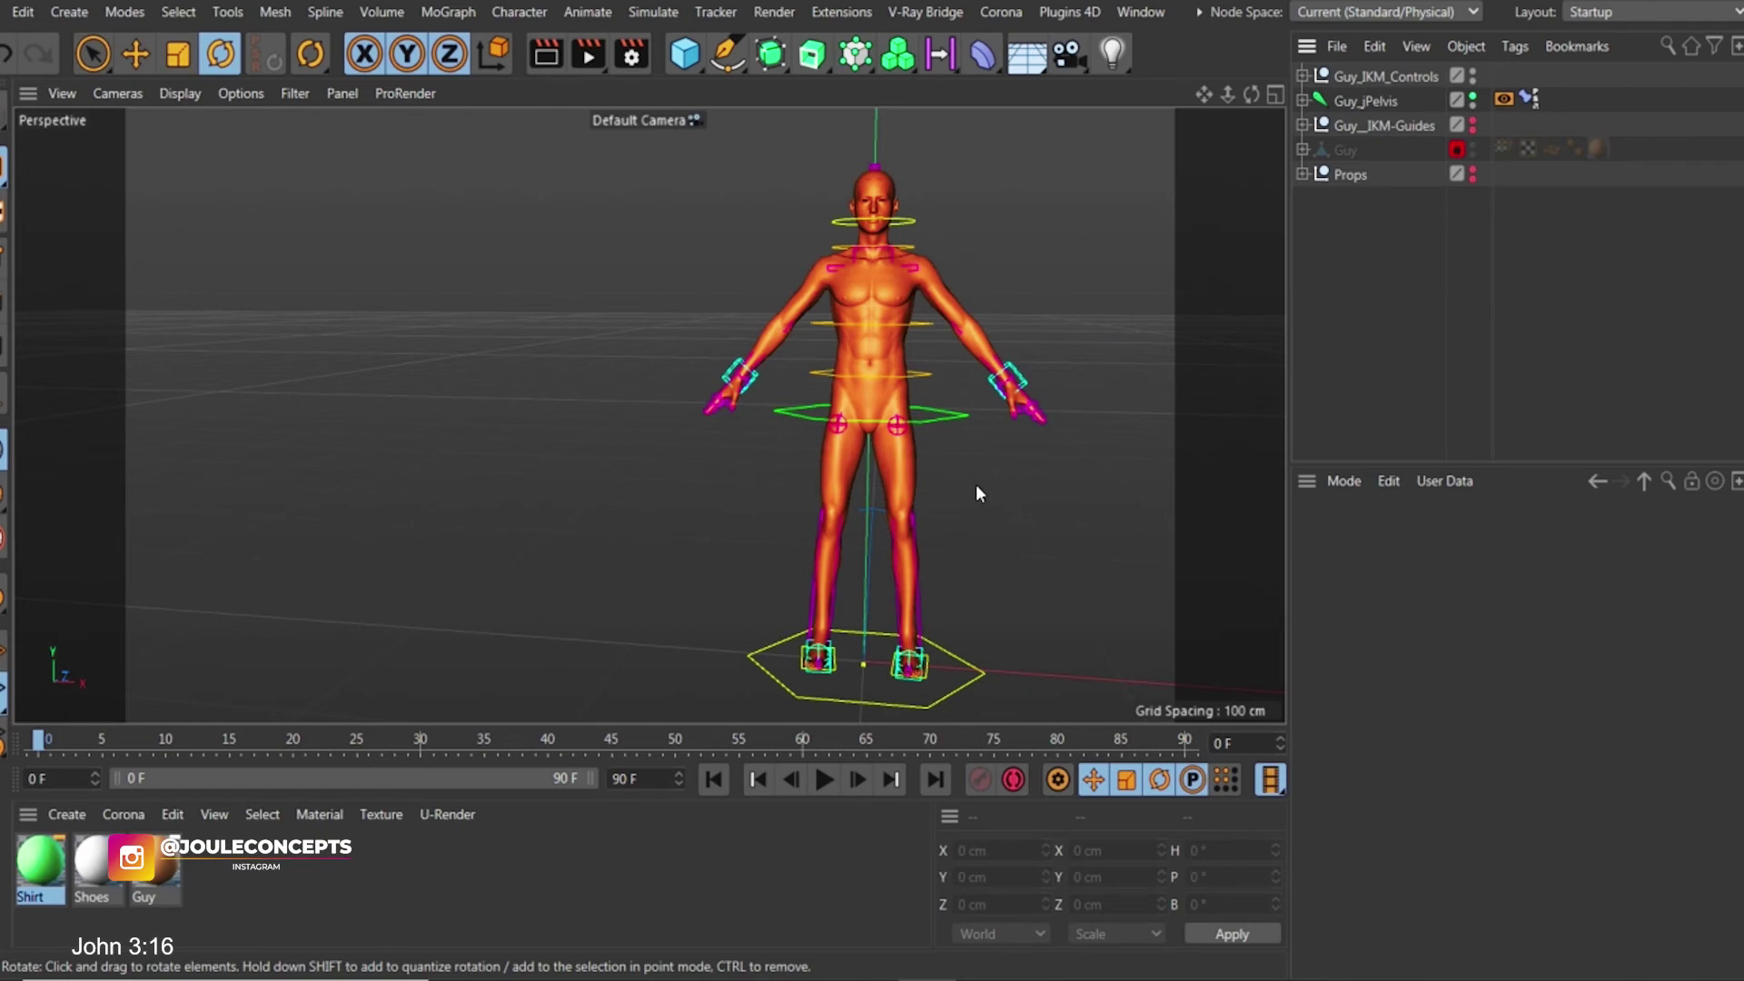
Examine the rigged character and its controls from several angles in the perspective view
middle_click_drag(1008, 456, 998, 456, "alt")
left_click_drag(998, 456, 935, 381, "alt")
middle_click_drag(935, 381, 882, 373, "alt")
right_click_drag(882, 373, 861, 346, "alt")
left_click_drag(861, 345, 893, 329, "alt")
right_click_drag(871, 271, 896, 220, "alt")
scroll(896, 220, "down", 5)
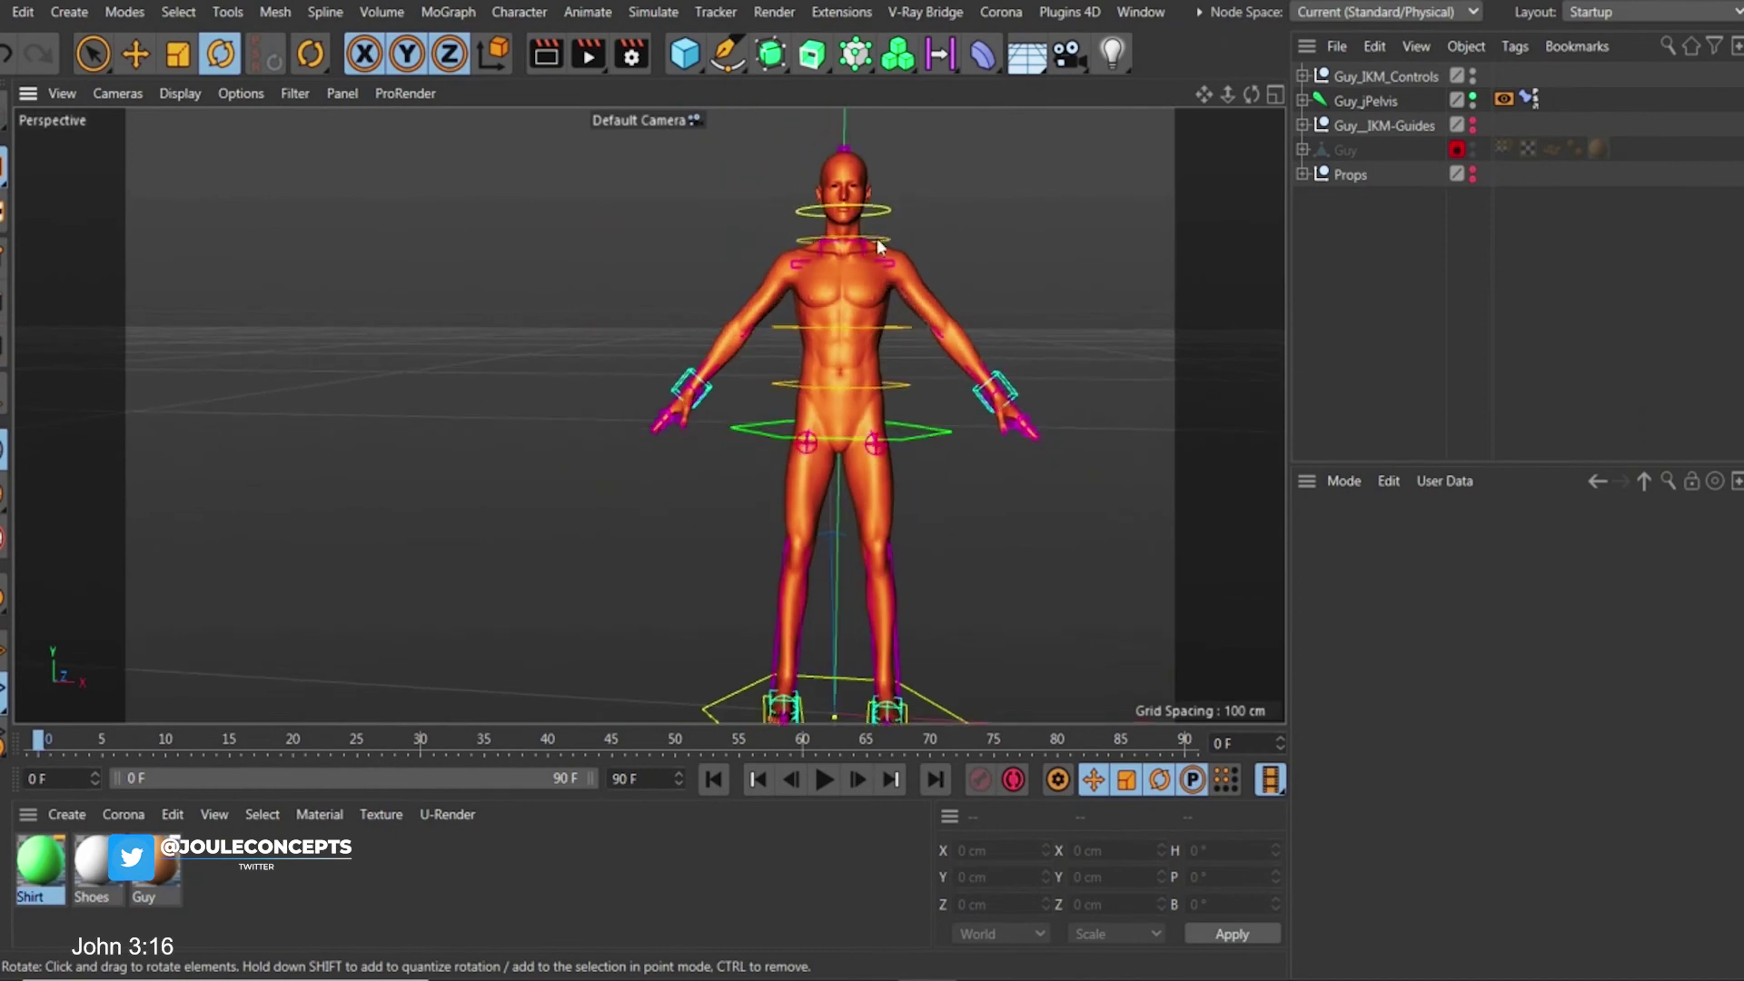
left_click_drag(941, 418, 1077, 317, "alt")
Try moving the character's left wrist control to test how the arm follows
left_click(1011, 370)
key("e")
left_click_drag(1038, 372, 1146, 427, "alt")
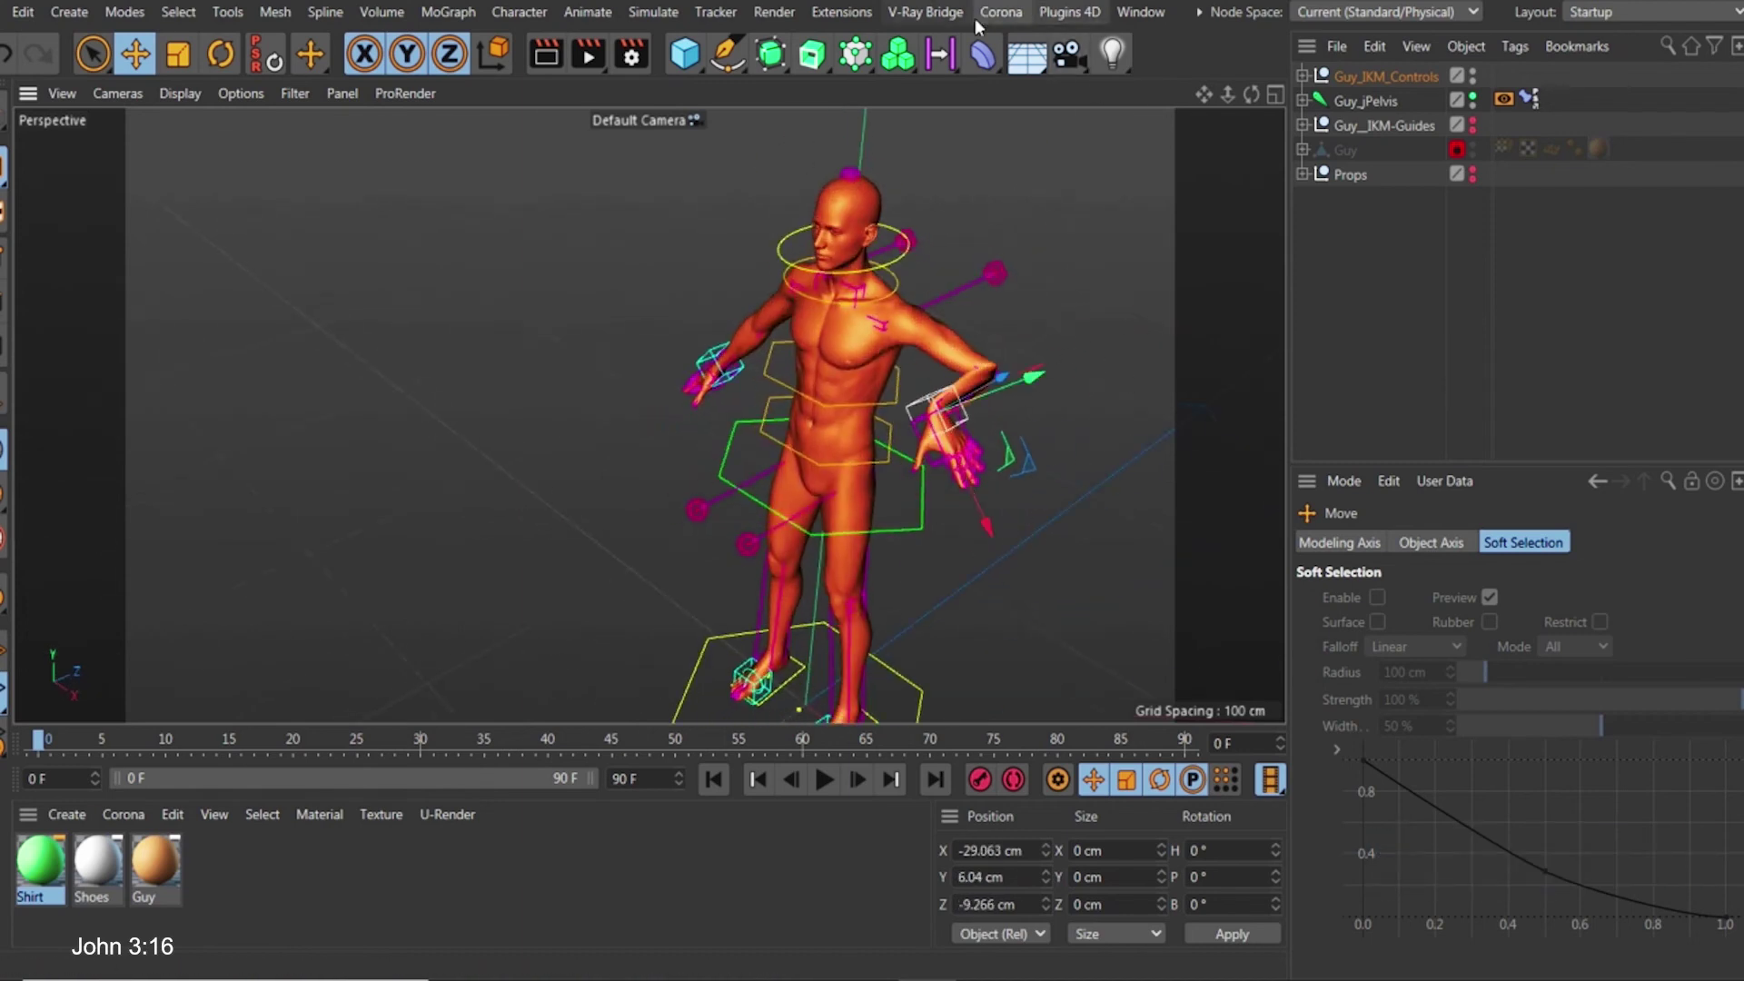
Open the IKMAX plugin and pick the Guy mesh in the viewport as the character mesh
left_click(836, 11)
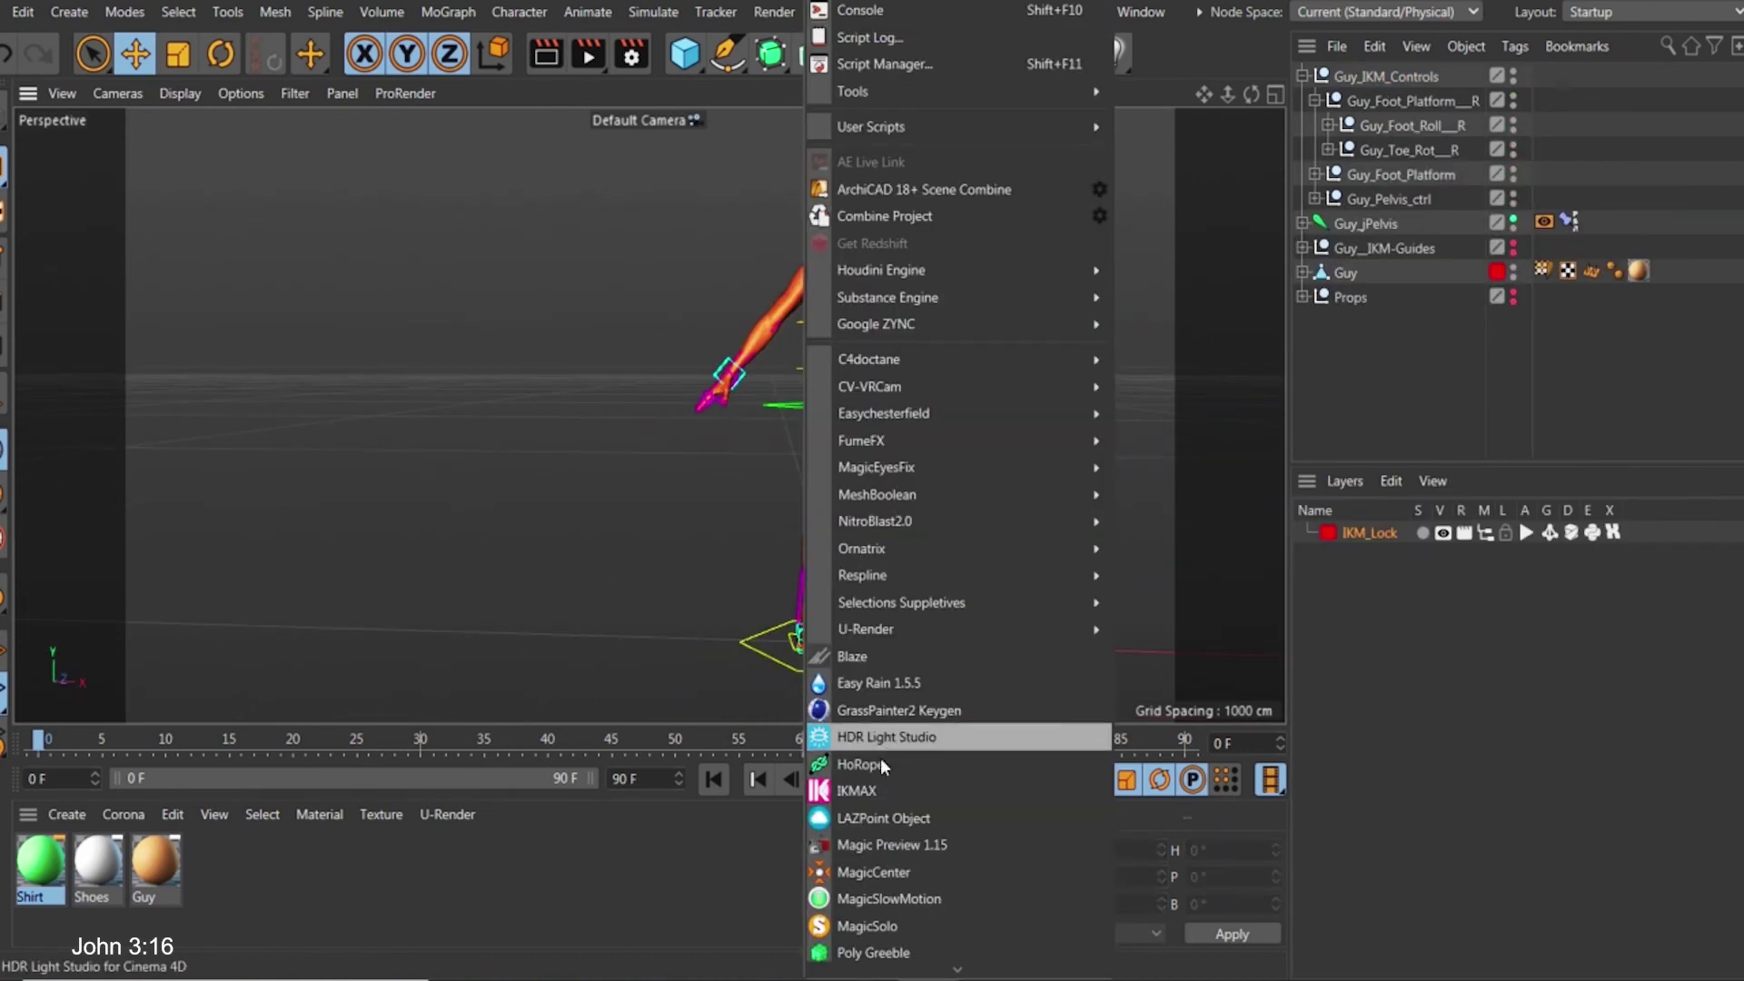
left_click(856, 790)
left_click_drag(1015, 83, 208, 70)
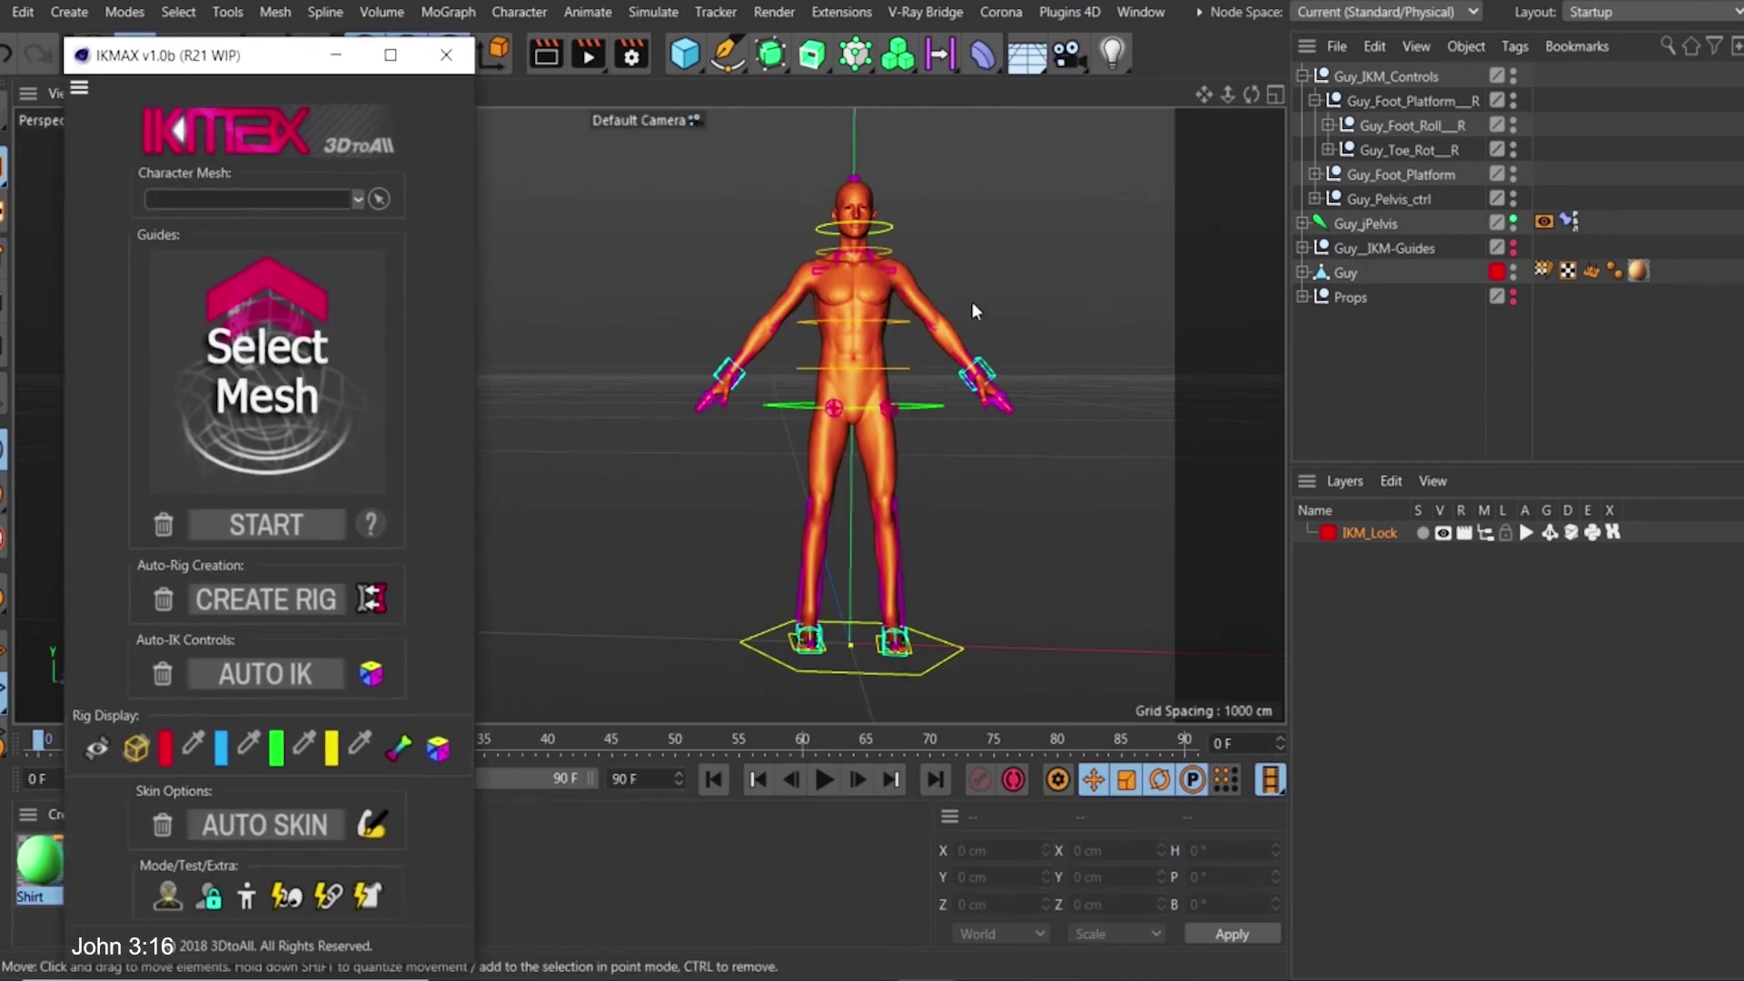
scroll(965, 288, "up", 2)
middle_click_drag(960, 285, 1015, 265, "alt")
left_click_drag(1016, 265, 1006, 283, "alt")
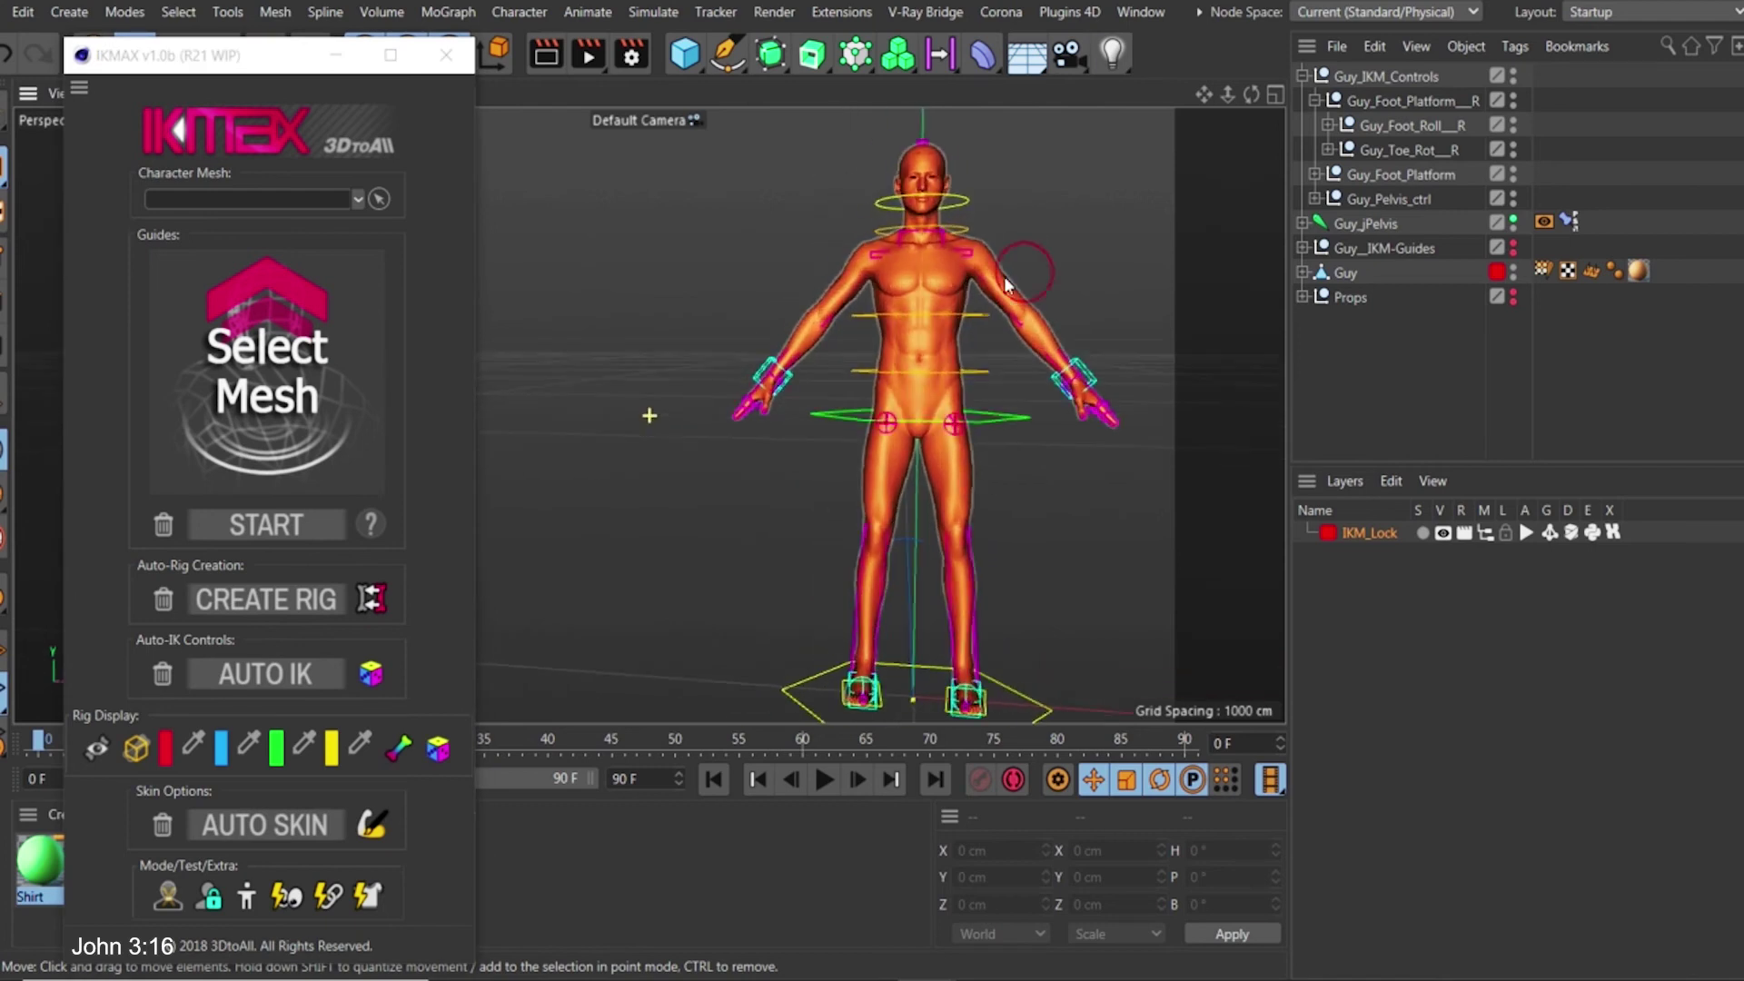
left_click(381, 201)
left_click(911, 381)
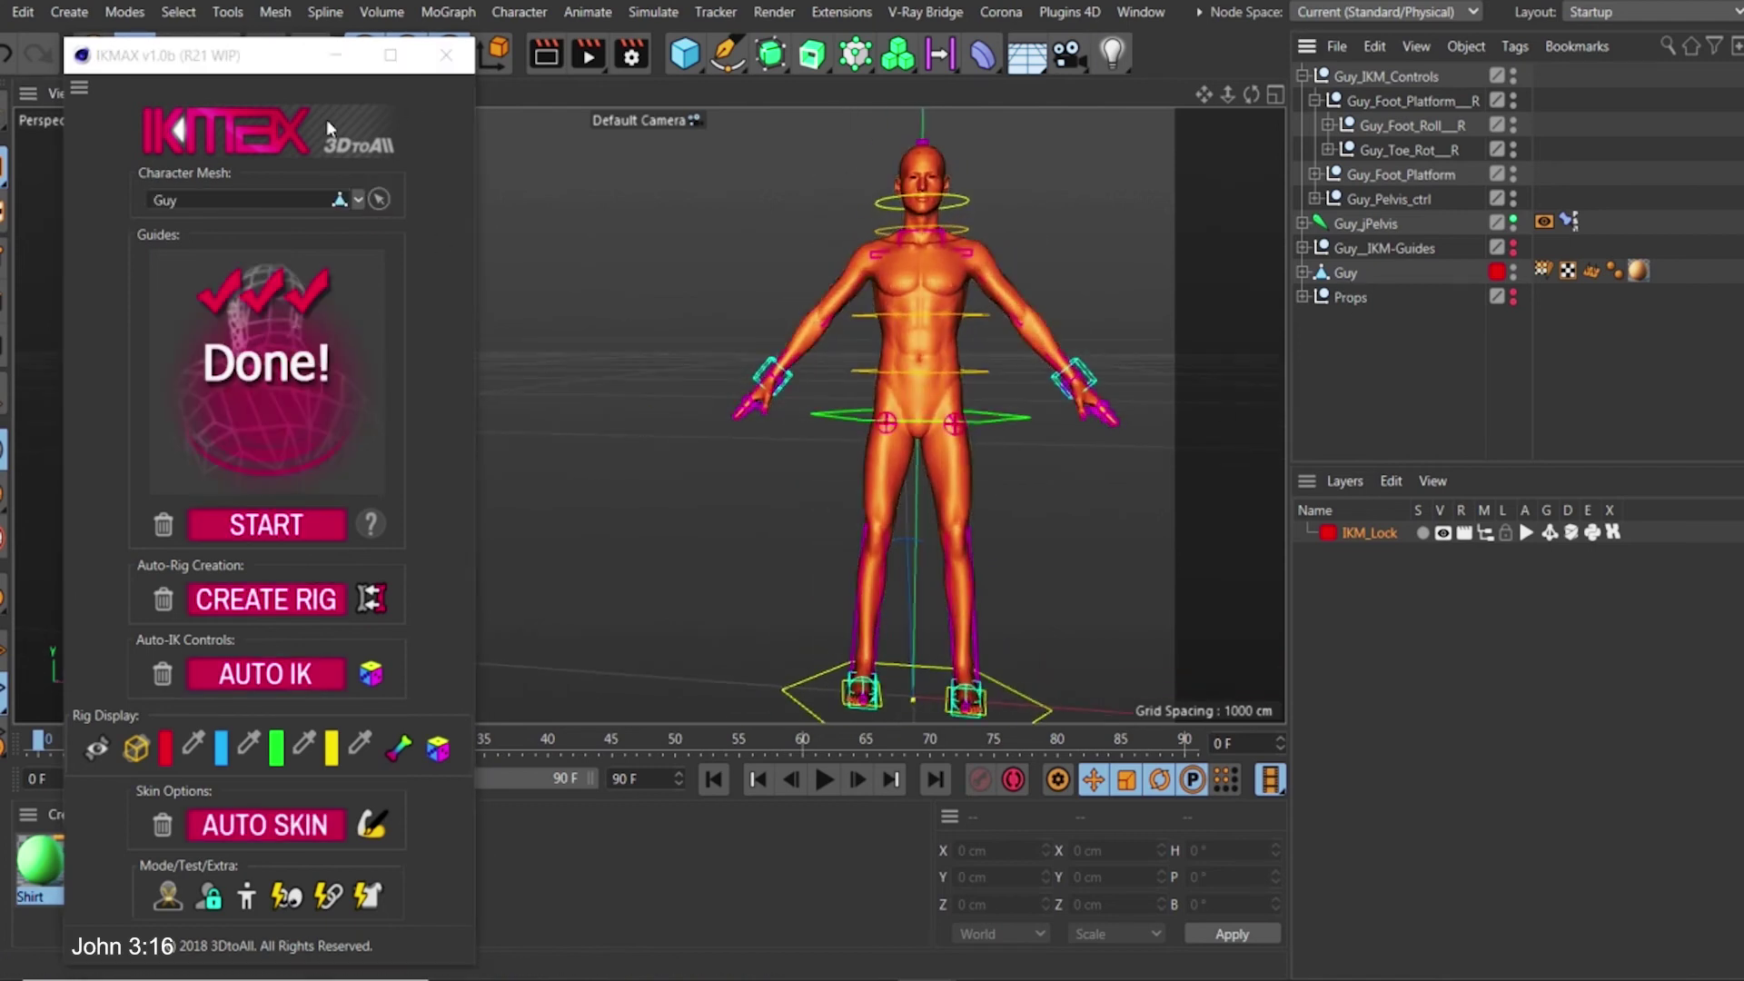
Test the rig by moving its wrist and body controls, and reset the character to its default pose with IKMAX
left_click(1081, 373)
left_click_drag(1076, 299, 899, 435)
left_click(878, 238)
left_click_drag(785, 264, 967, 380)
left_click_drag(526, 330, 540, 267)
middle_click_drag(651, 413, 734, 378, "alt")
left_click_drag(282, 59, 279, 26)
left_click(258, 807)
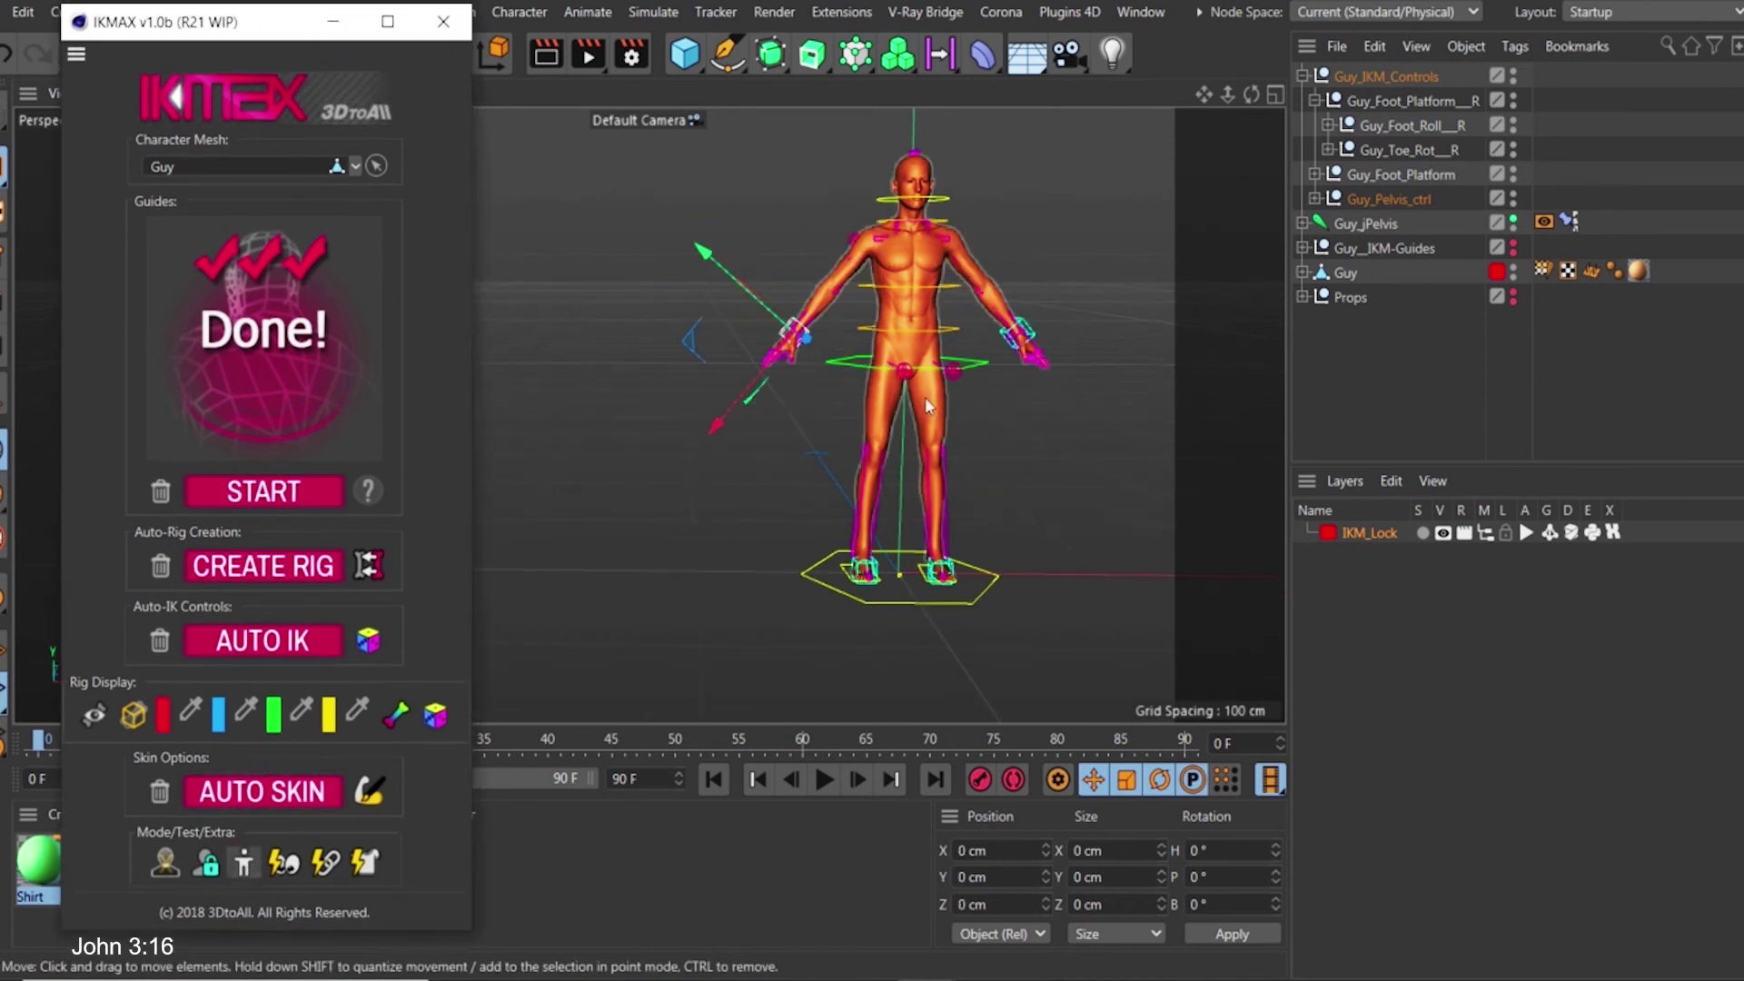
left_click_drag(1061, 423, 972, 447, "alt")
middle_click_drag(972, 439, 733, 416, "alt")
right_click_drag(733, 416, 864, 332, "alt")
left_click_drag(864, 333, 904, 298, "alt")
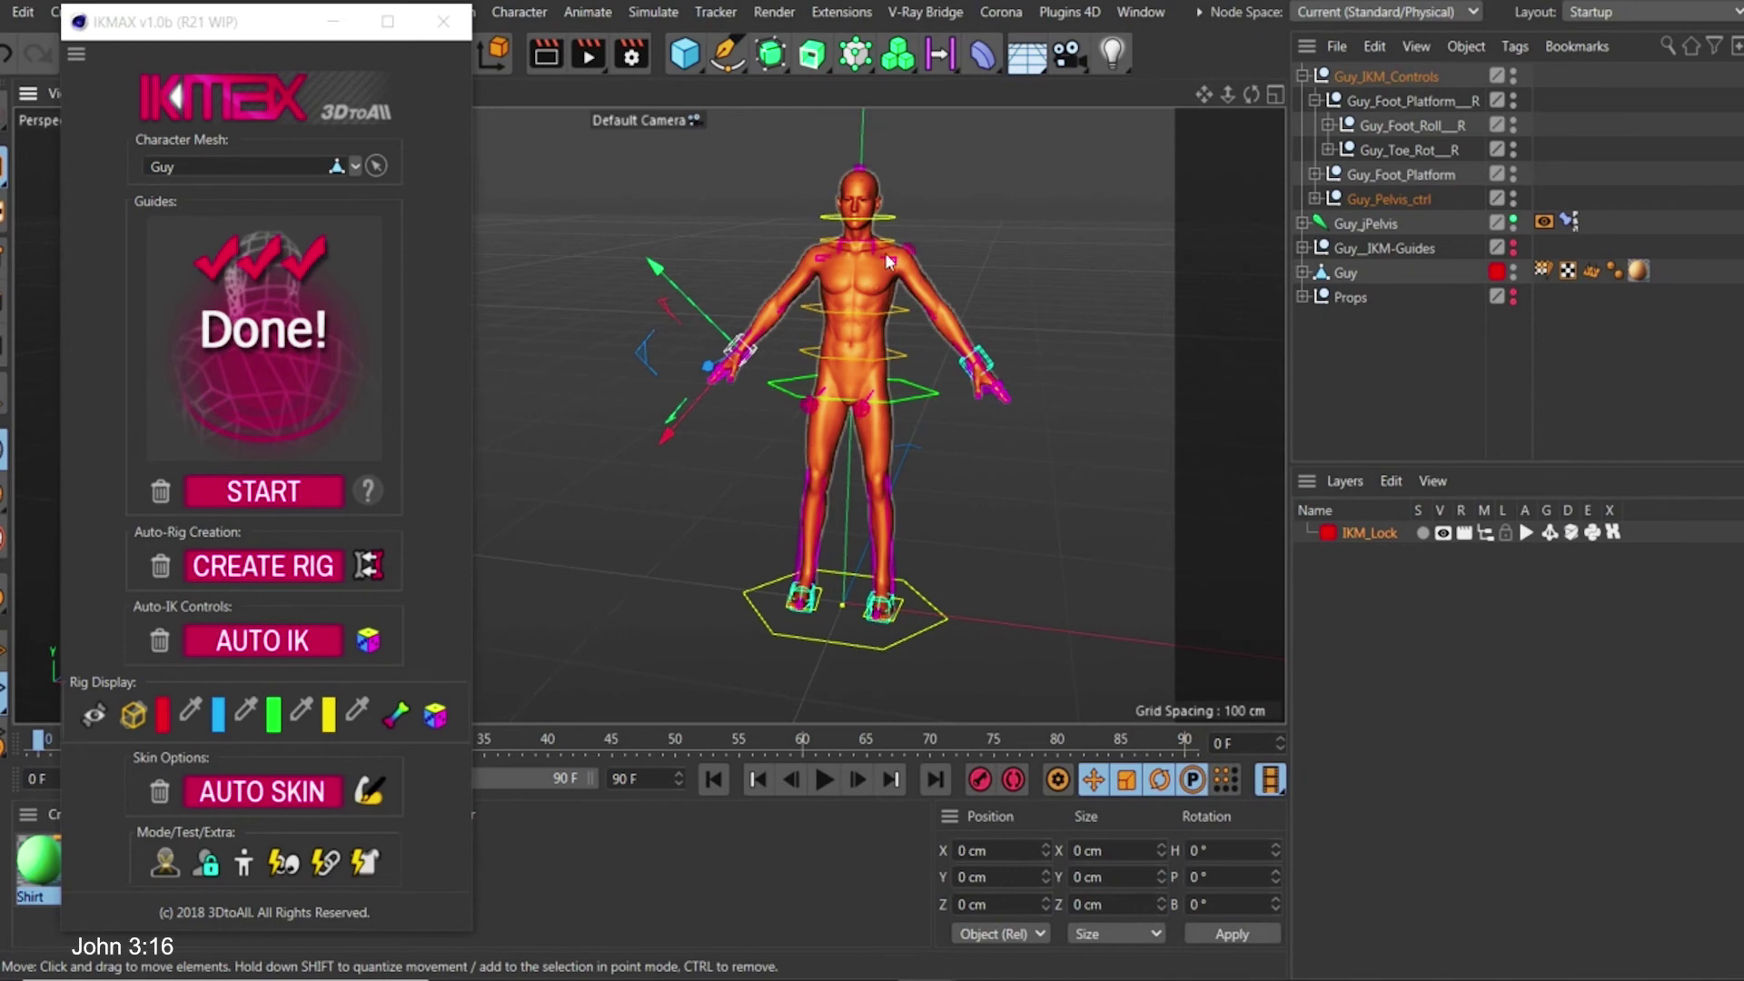
scroll(865, 311, "down", 2)
scroll(865, 311, "up", 3)
scroll(868, 318, "down", 2)
left_click_drag(870, 332, 883, 314, "alt")
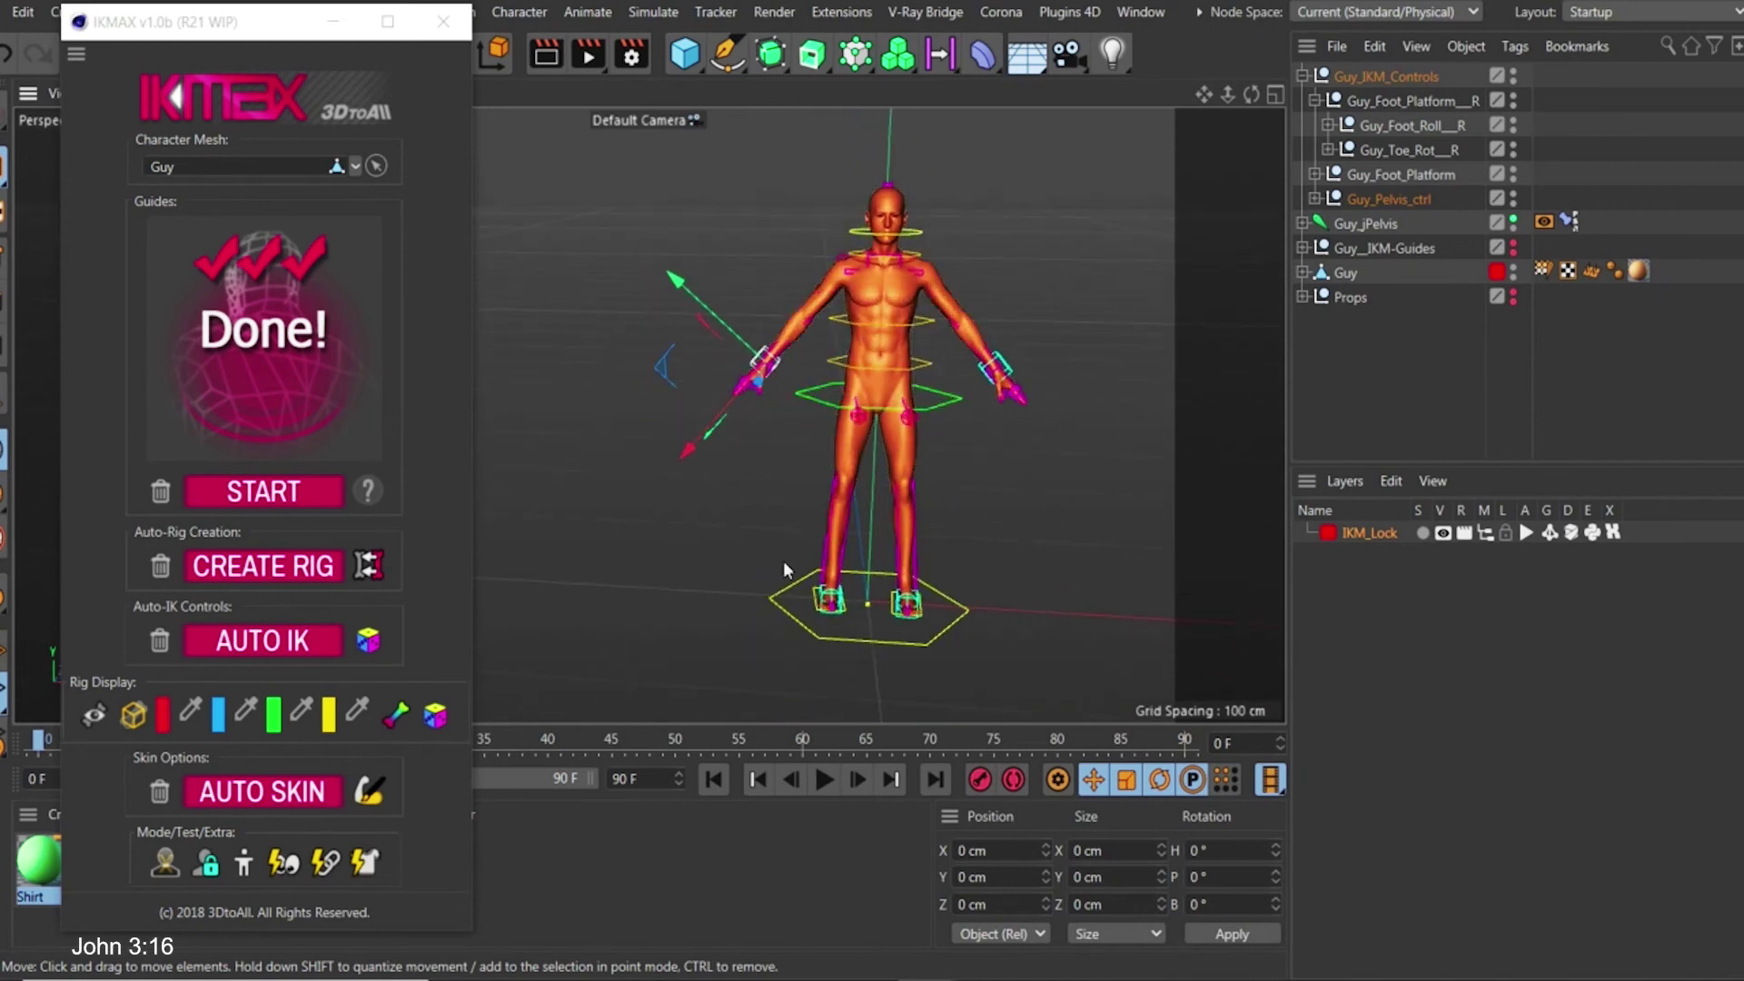
Make the Props group visible and inspect the hat, shirt and shoes on the character
left_click_drag(297, 32, 314, 11)
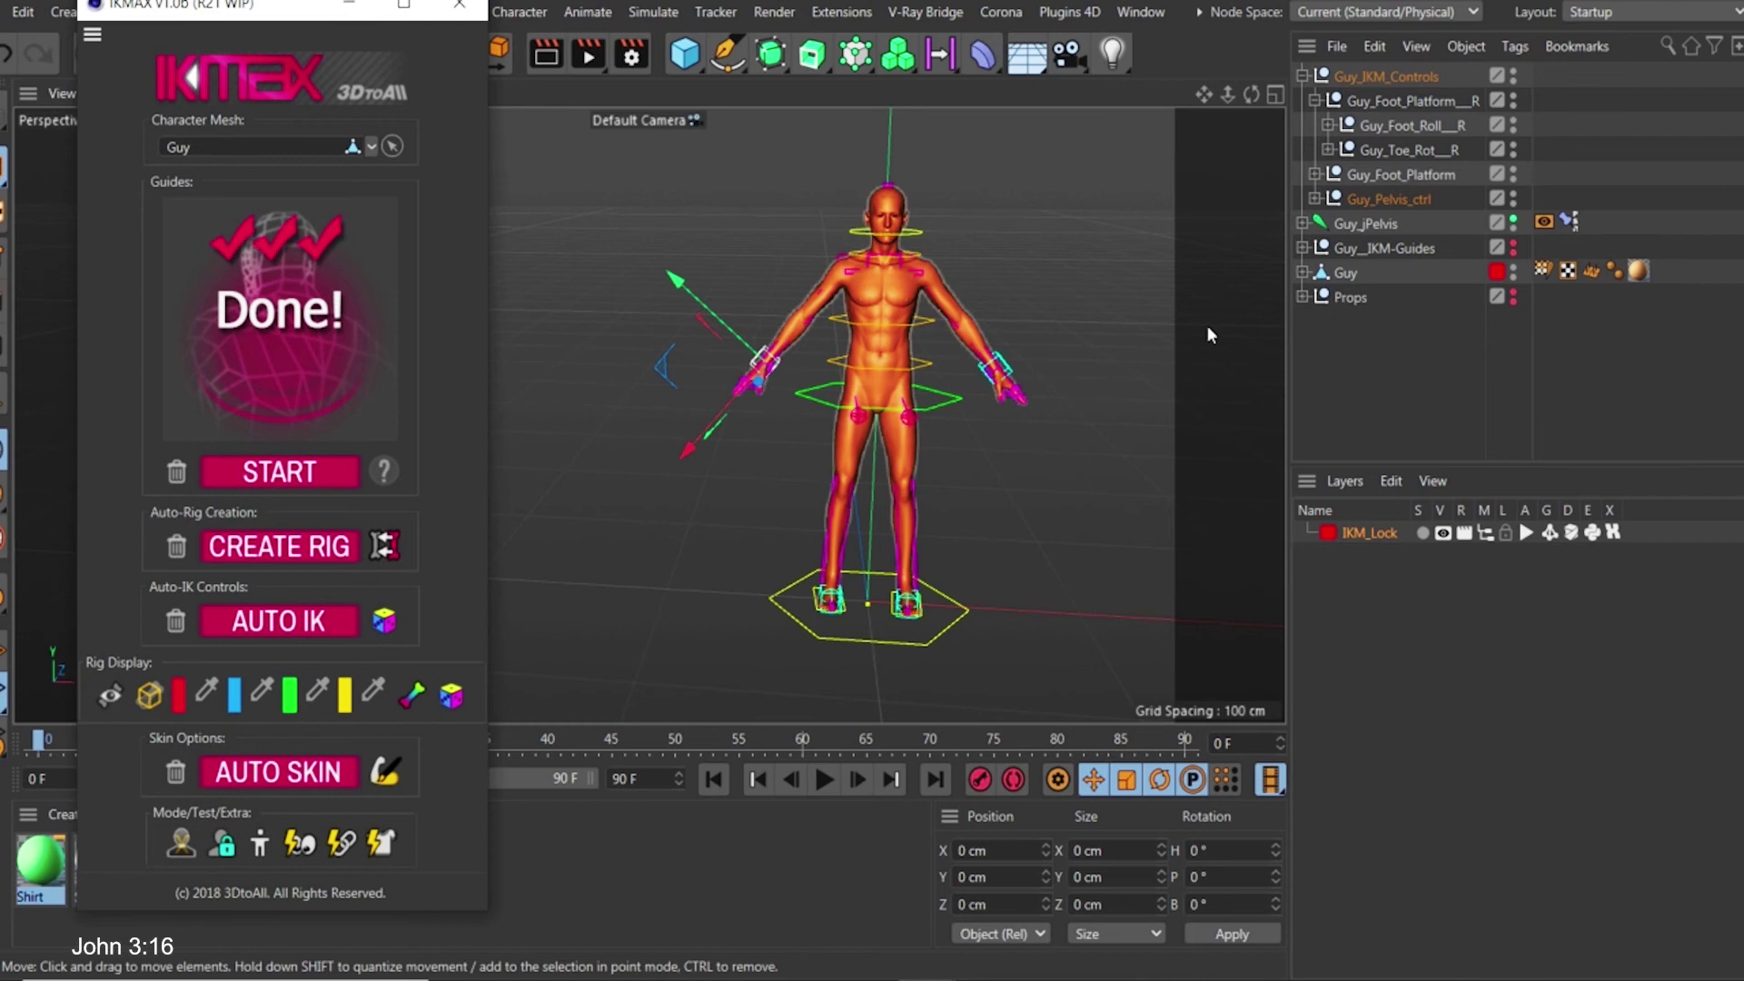
left_click(1512, 292)
left_click(1371, 388)
left_click_drag(952, 280, 918, 291, "alt")
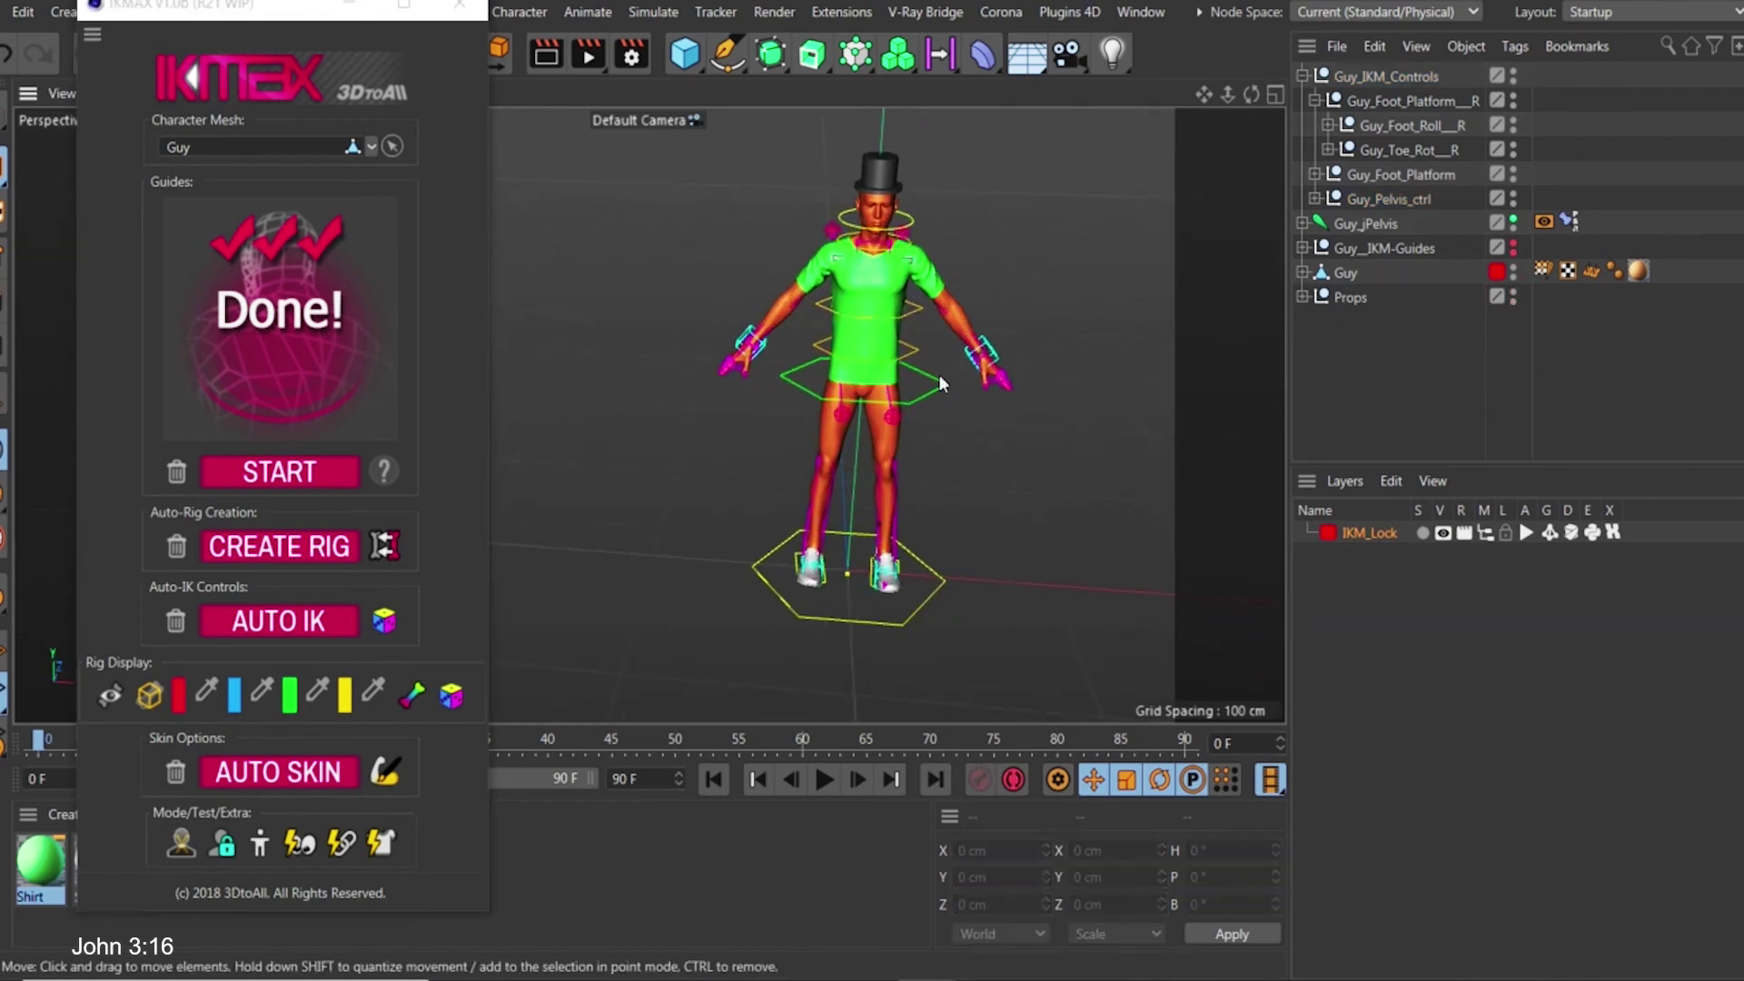
right_click_drag(918, 565, 941, 491, "alt")
left_click_drag(941, 495, 851, 538, "alt")
scroll(945, 408, "down", 6)
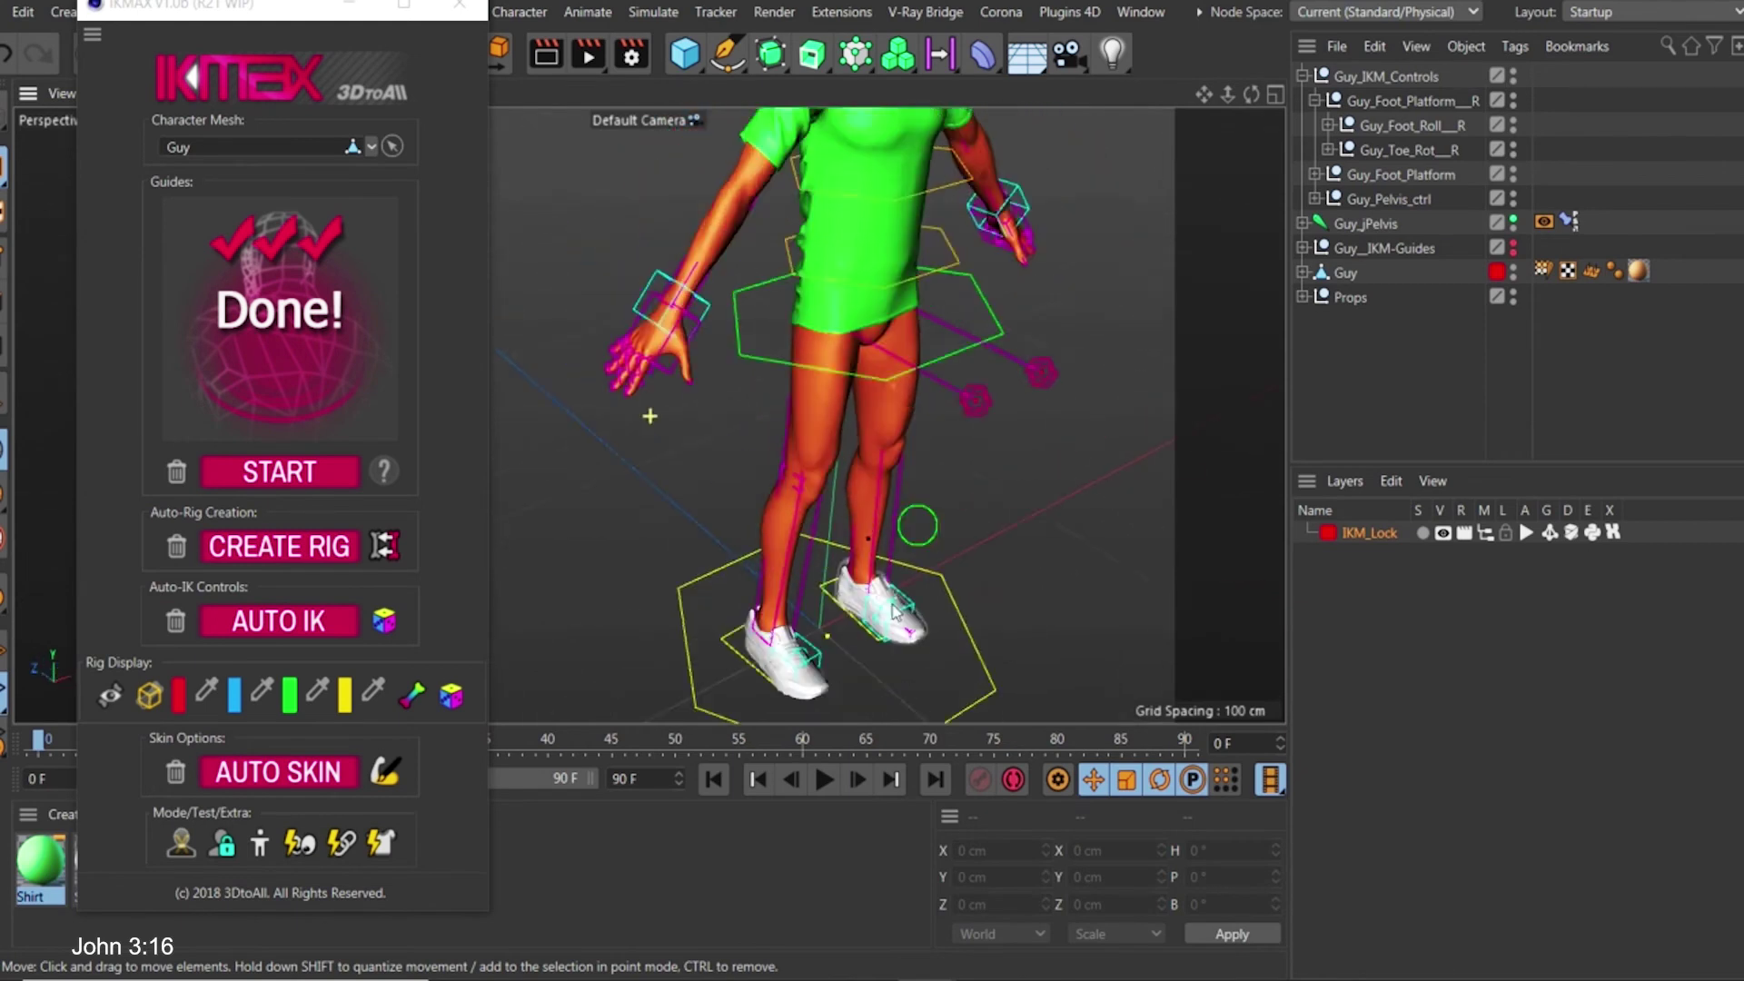
left_click_drag(951, 402, 668, 610, "alt")
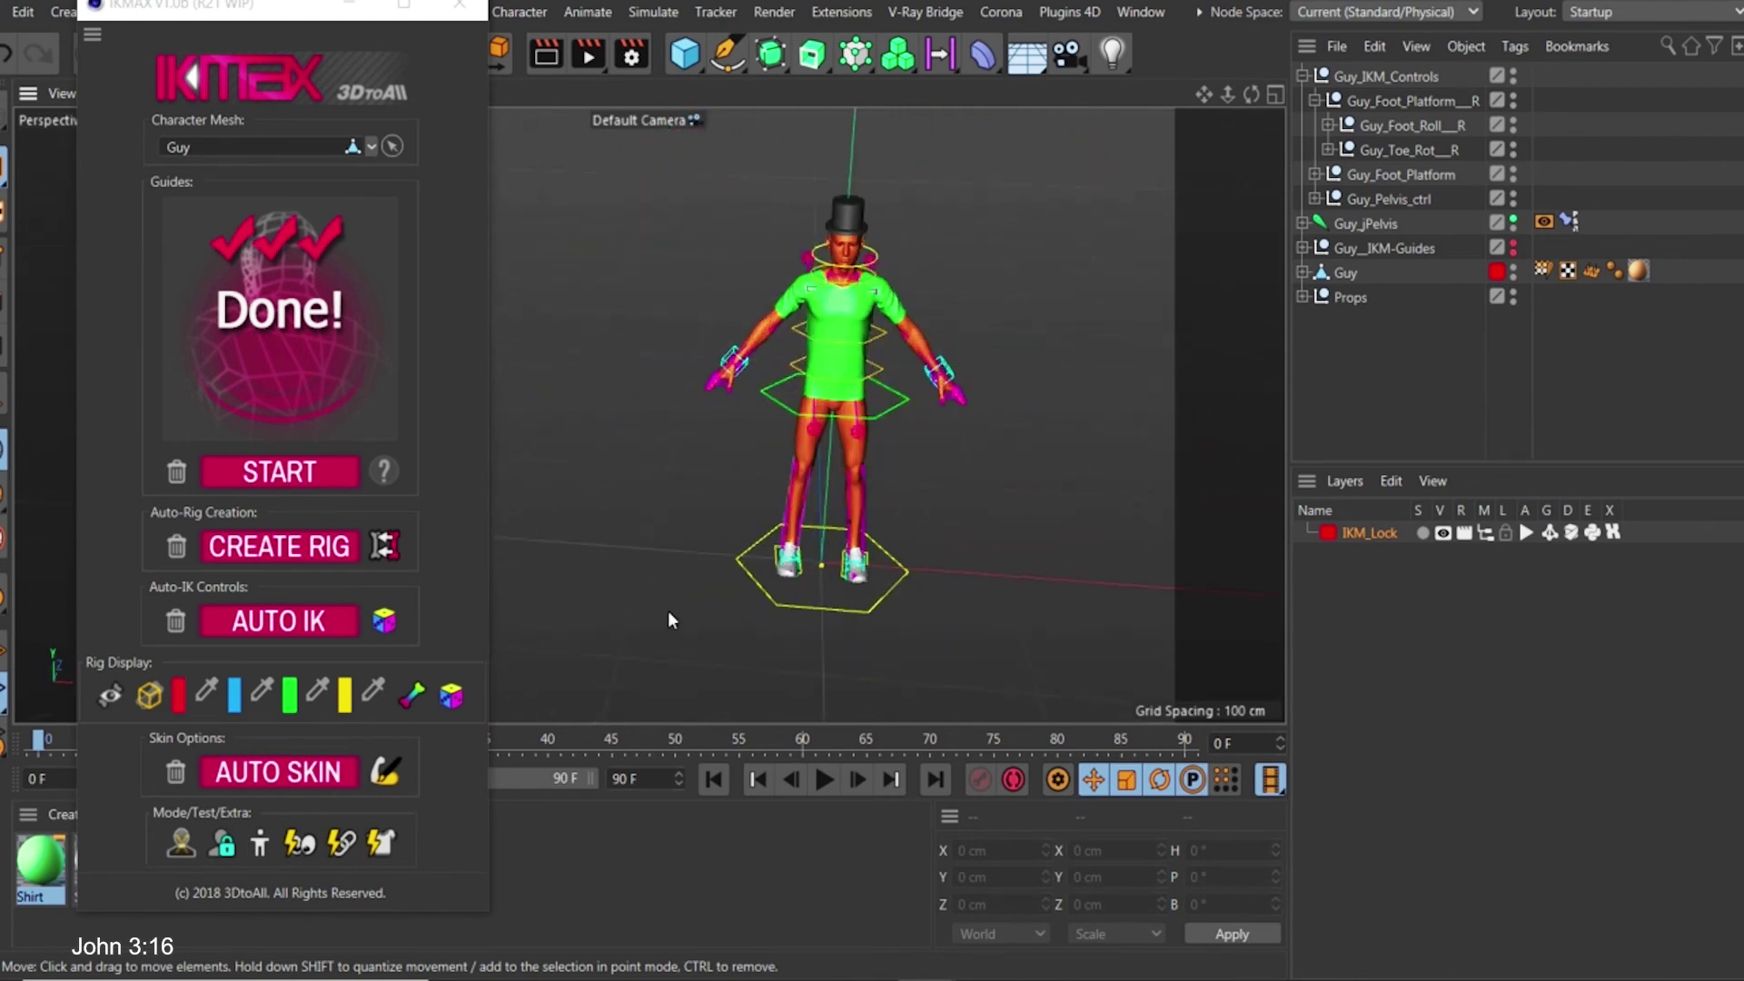
Select the hat, try rotating the neck control to test whether the props follow, and undo the test changes
left_click(856, 217)
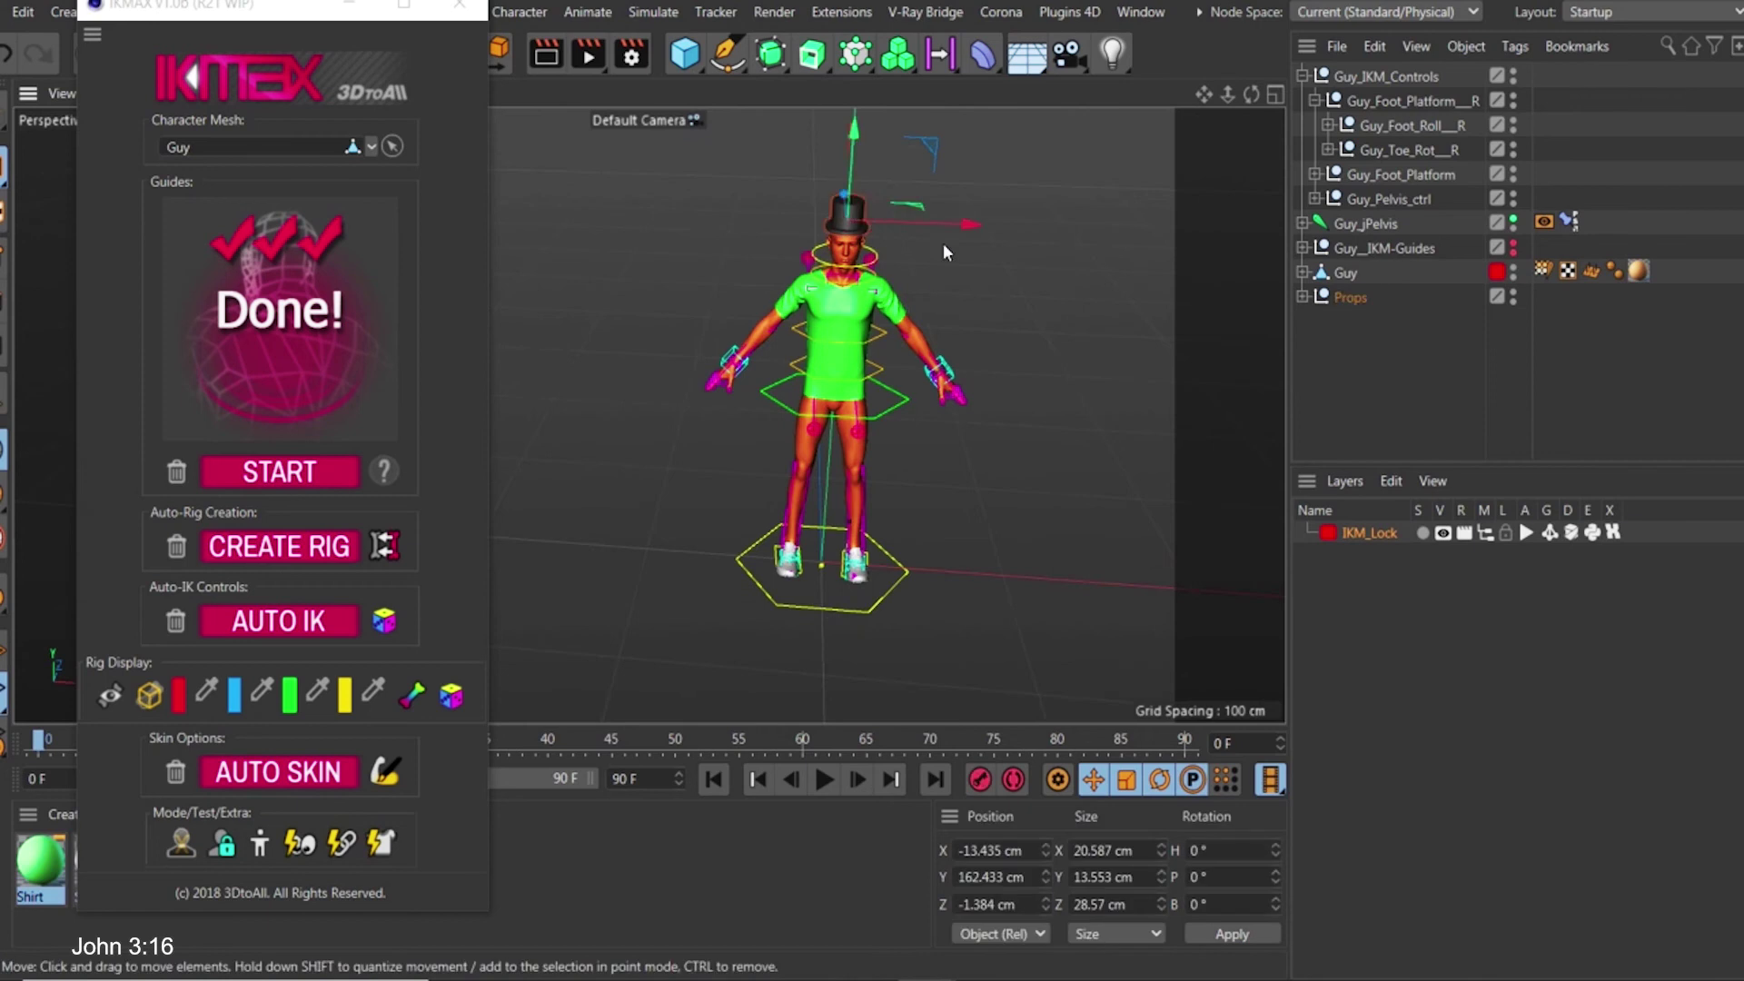
left_click_drag(943, 243, 793, 293, "alt")
left_click_drag(913, 310, 864, 392)
key("ctrl+z")
scroll(864, 391, "up", 8)
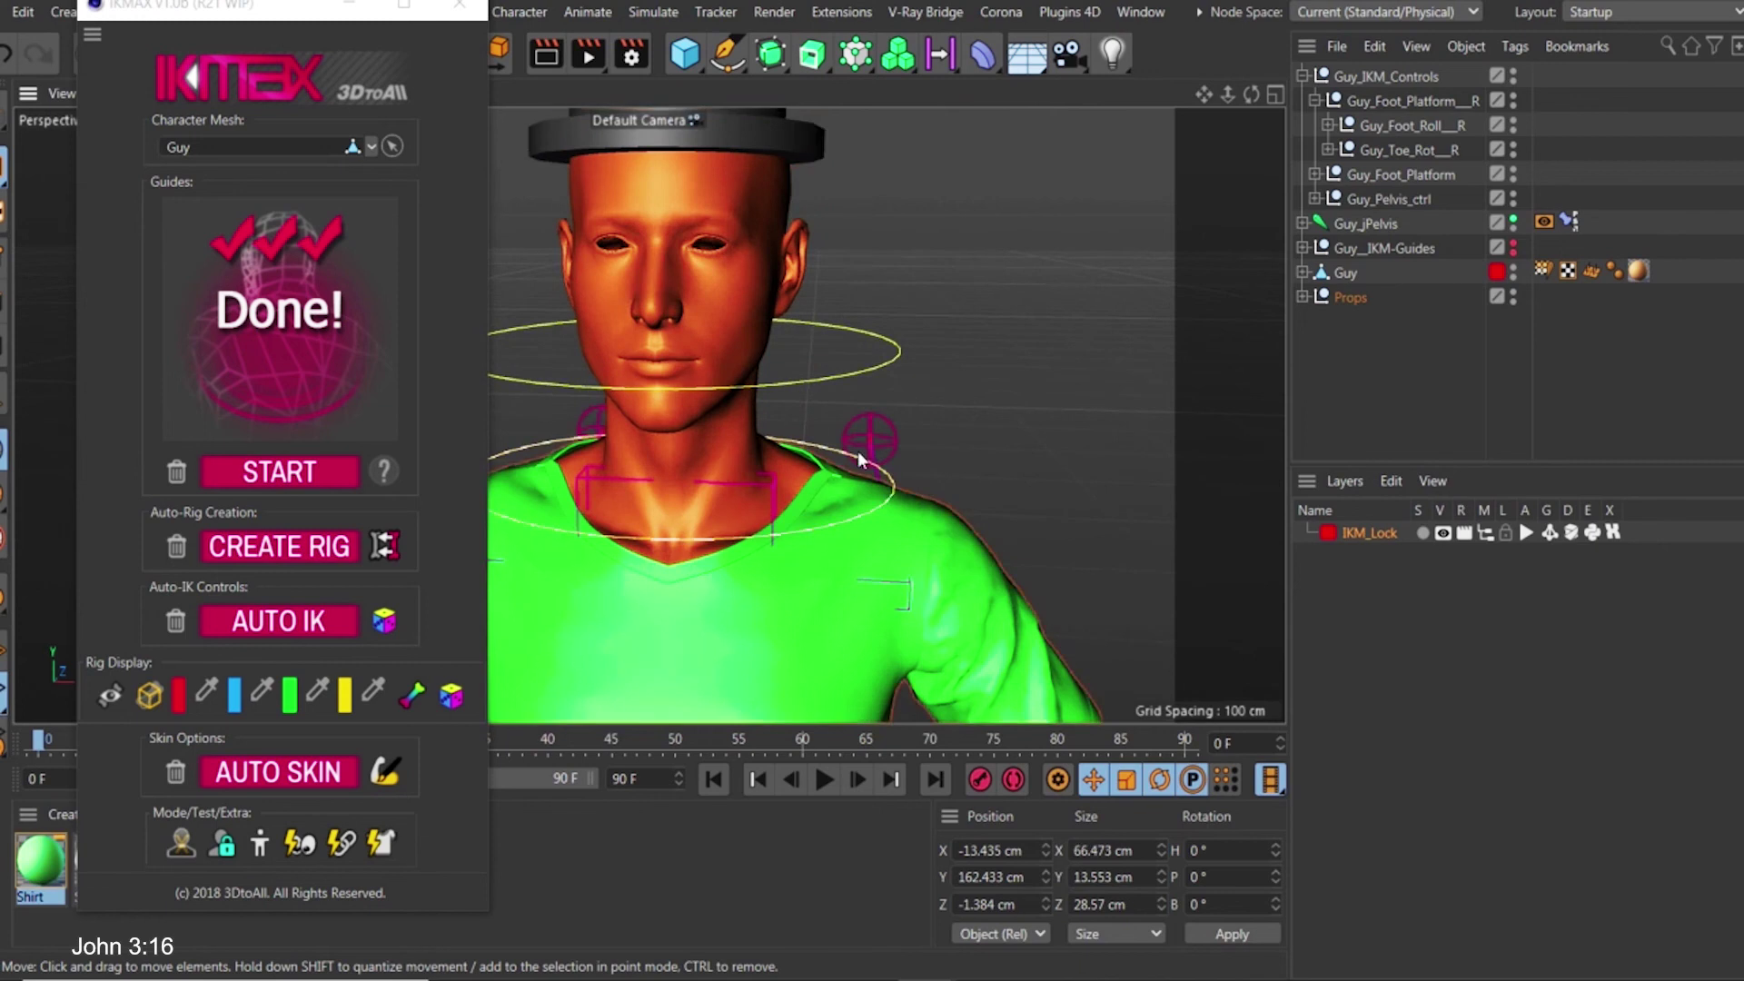
left_click(874, 468)
scroll(876, 471, "down", 5)
key("r")
mouse_move(828, 470)
left_mouse_down()
mouse_move(925, 427)
mouse_move(804, 507)
mouse_move(822, 495)
mouse_move(810, 481)
left_mouse_up()
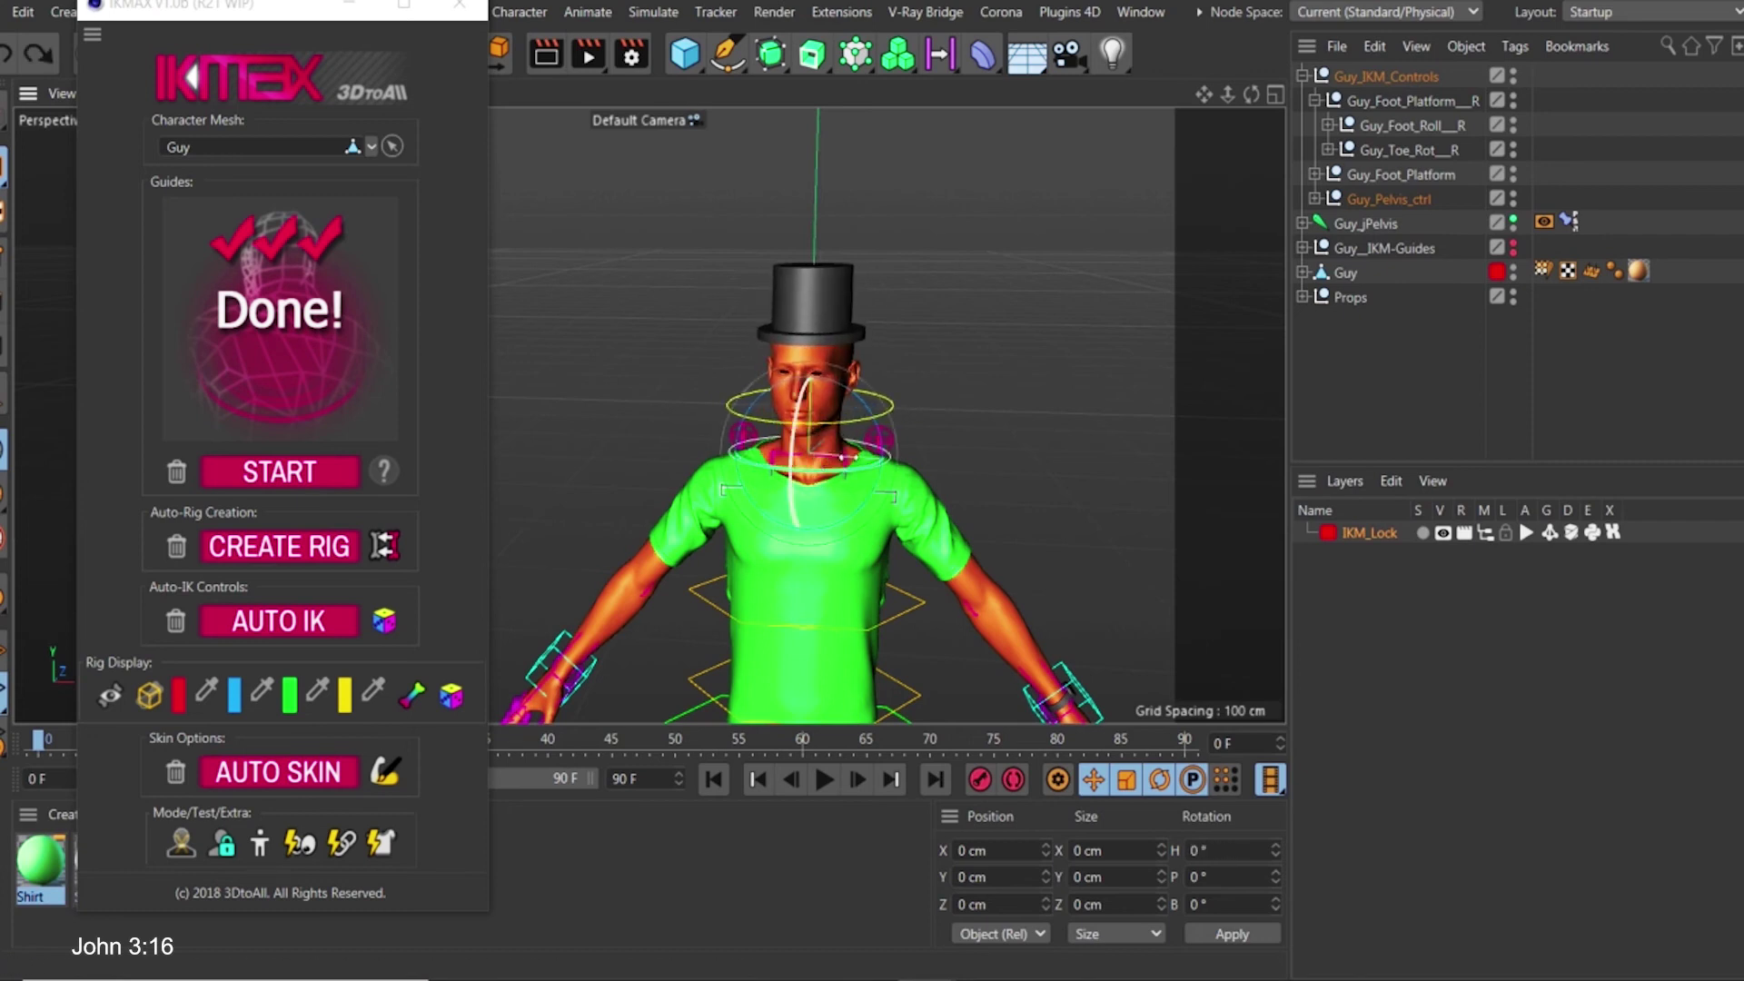
key("ctrl+z")
Look through the objects inside the Props group and collapse it again
left_click(1303, 299)
left_click(1301, 296)
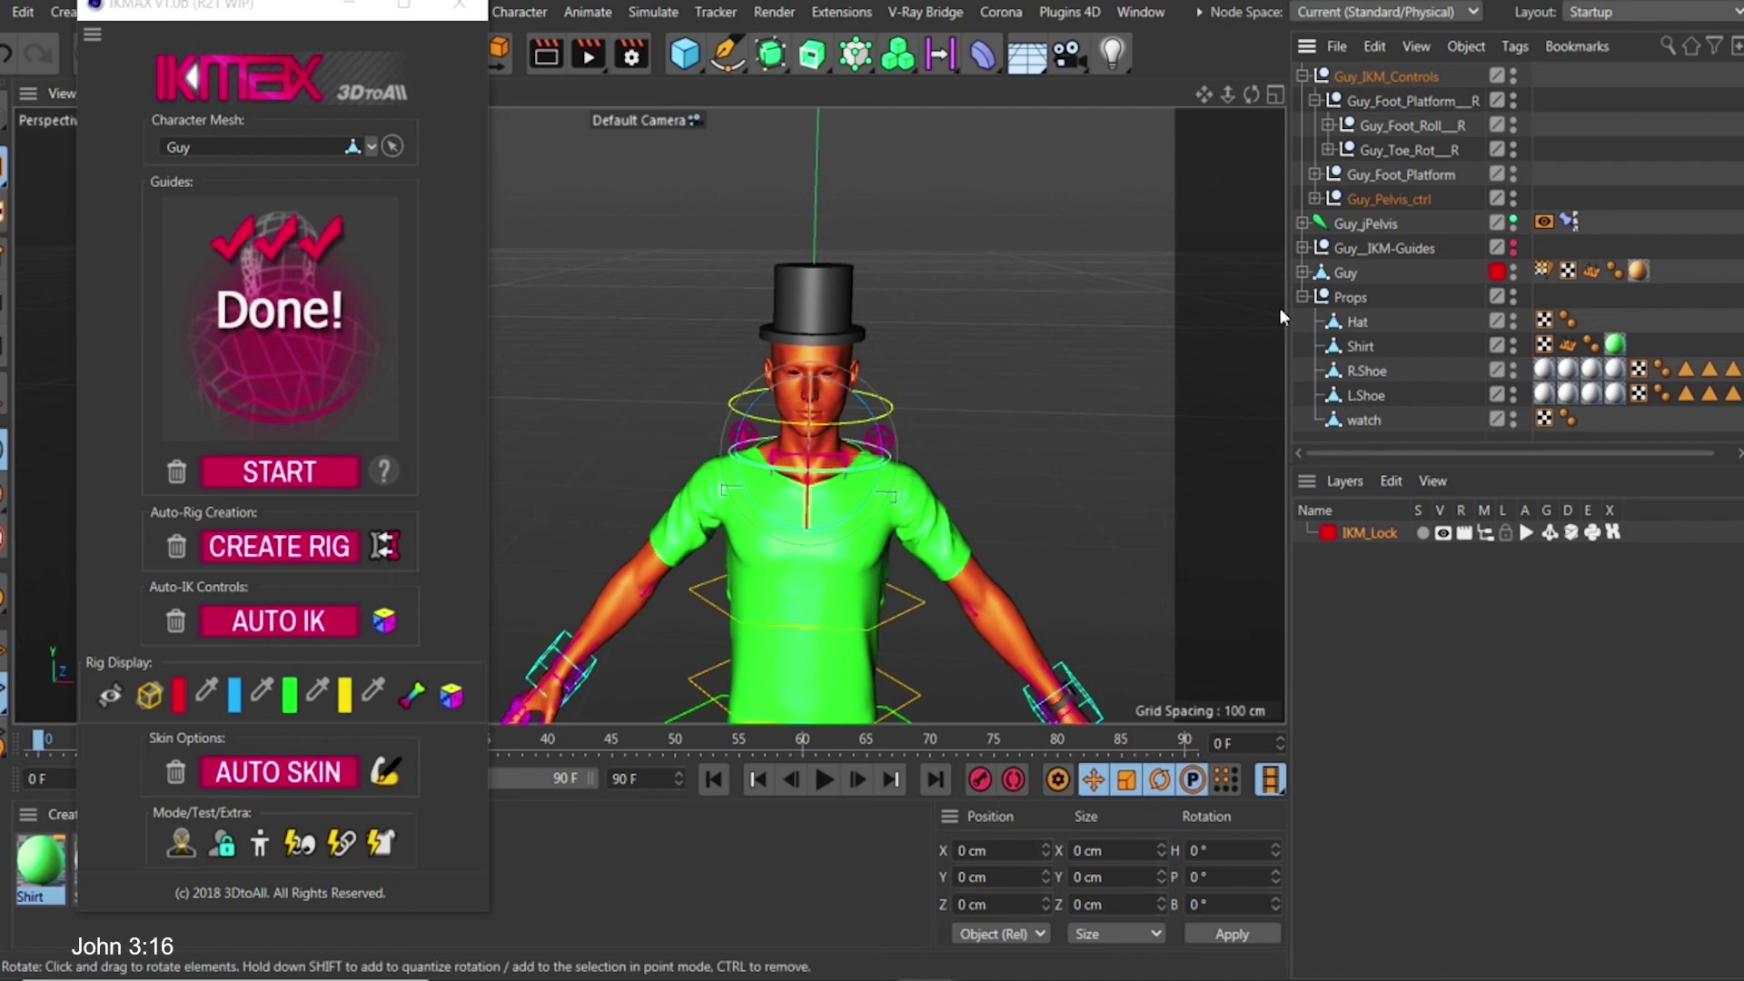
left_click(1301, 297)
left_click(1341, 297)
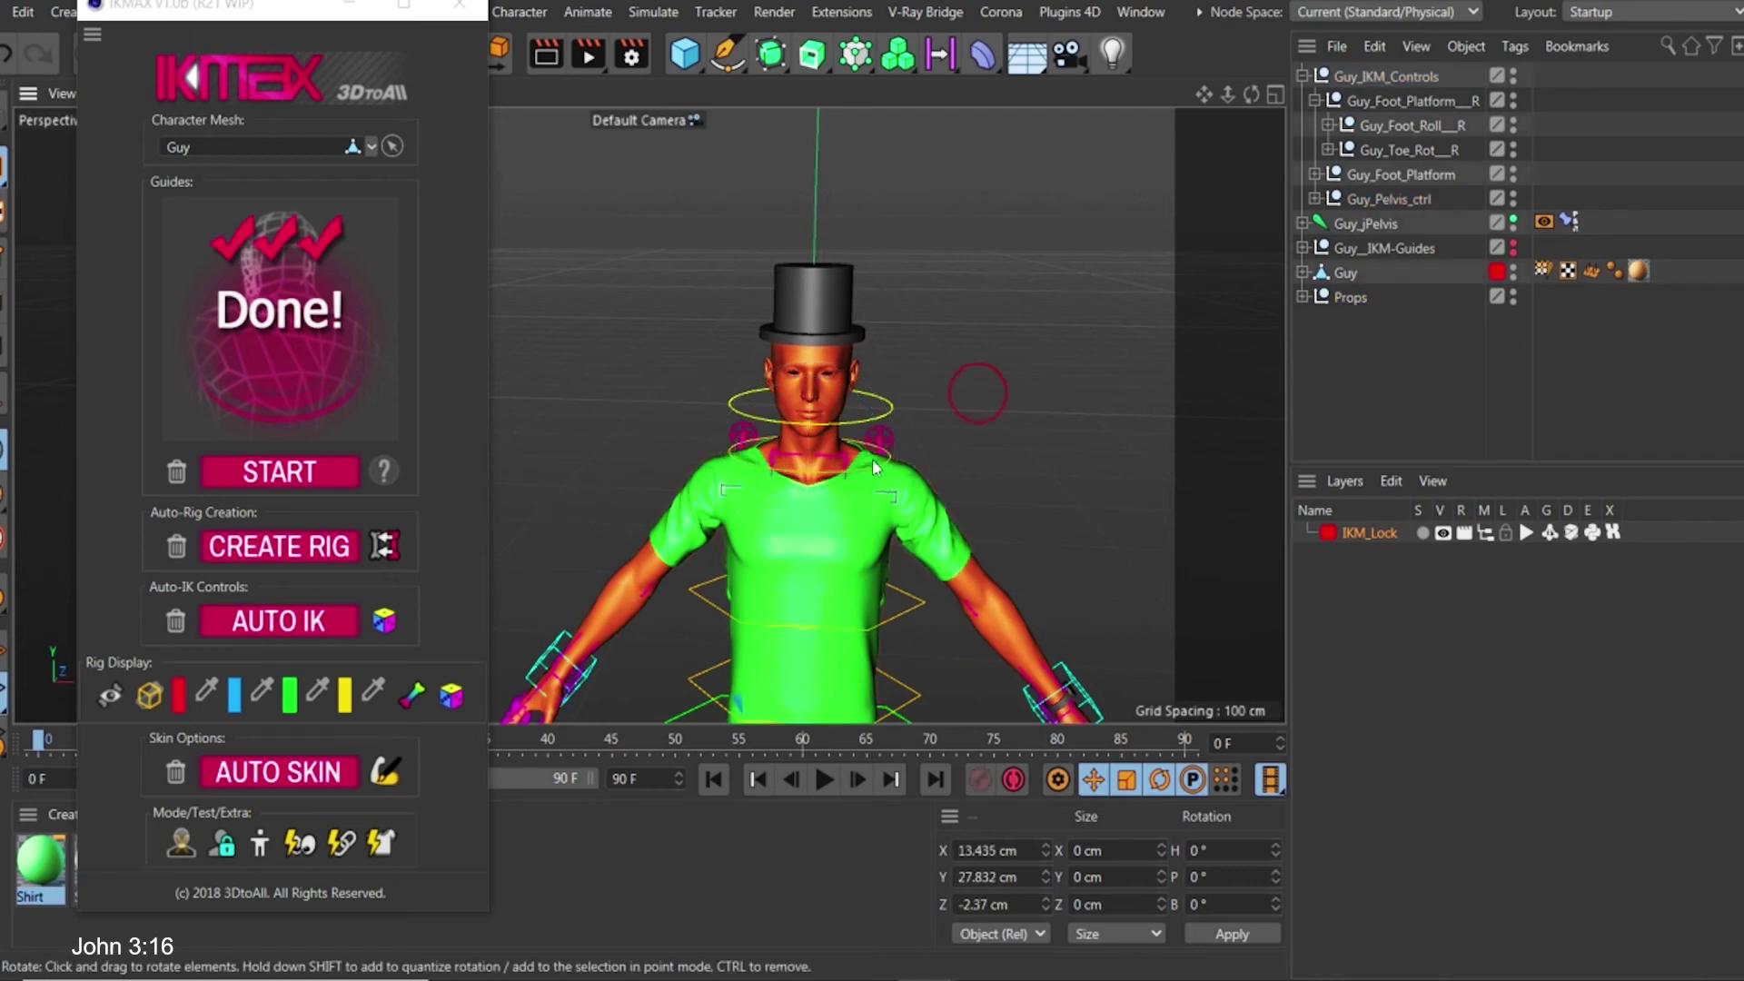
Rotate the neck control to about H 25°, P -4°, B -15° to test the hat, and reset the rig's pose
left_click(829, 475)
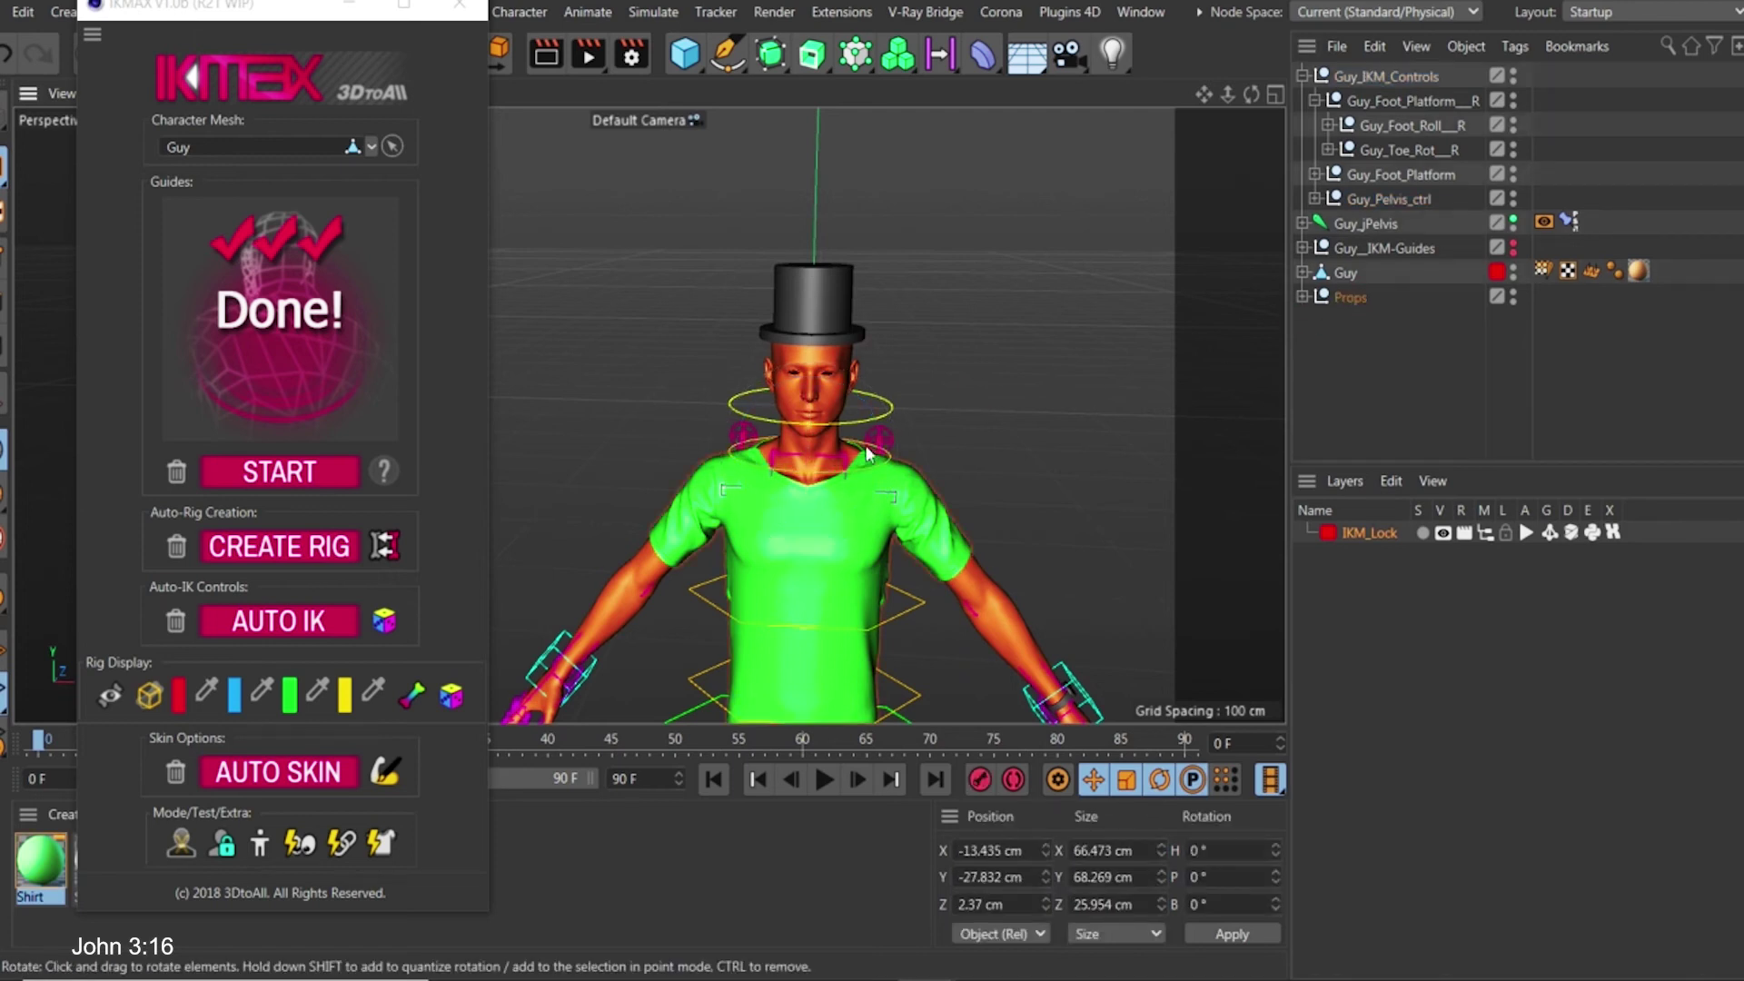
scroll(856, 414, "up", 5)
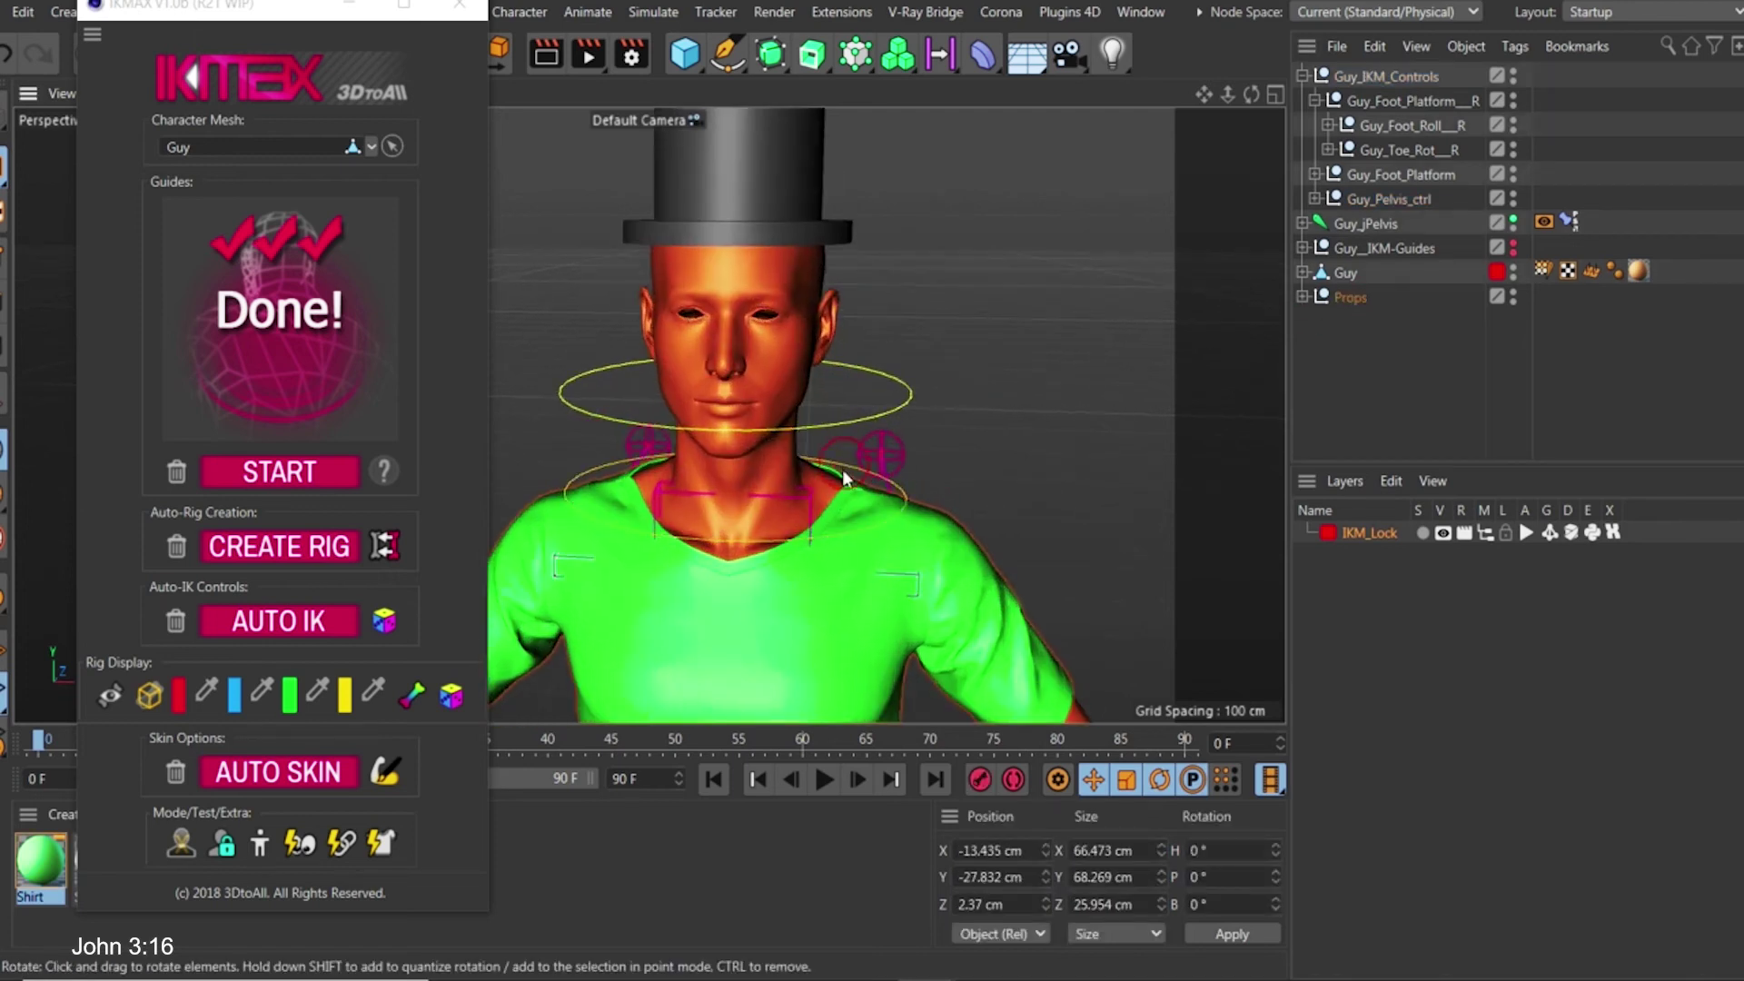
left_click_drag(919, 492, 952, 467, "alt")
left_click(913, 500)
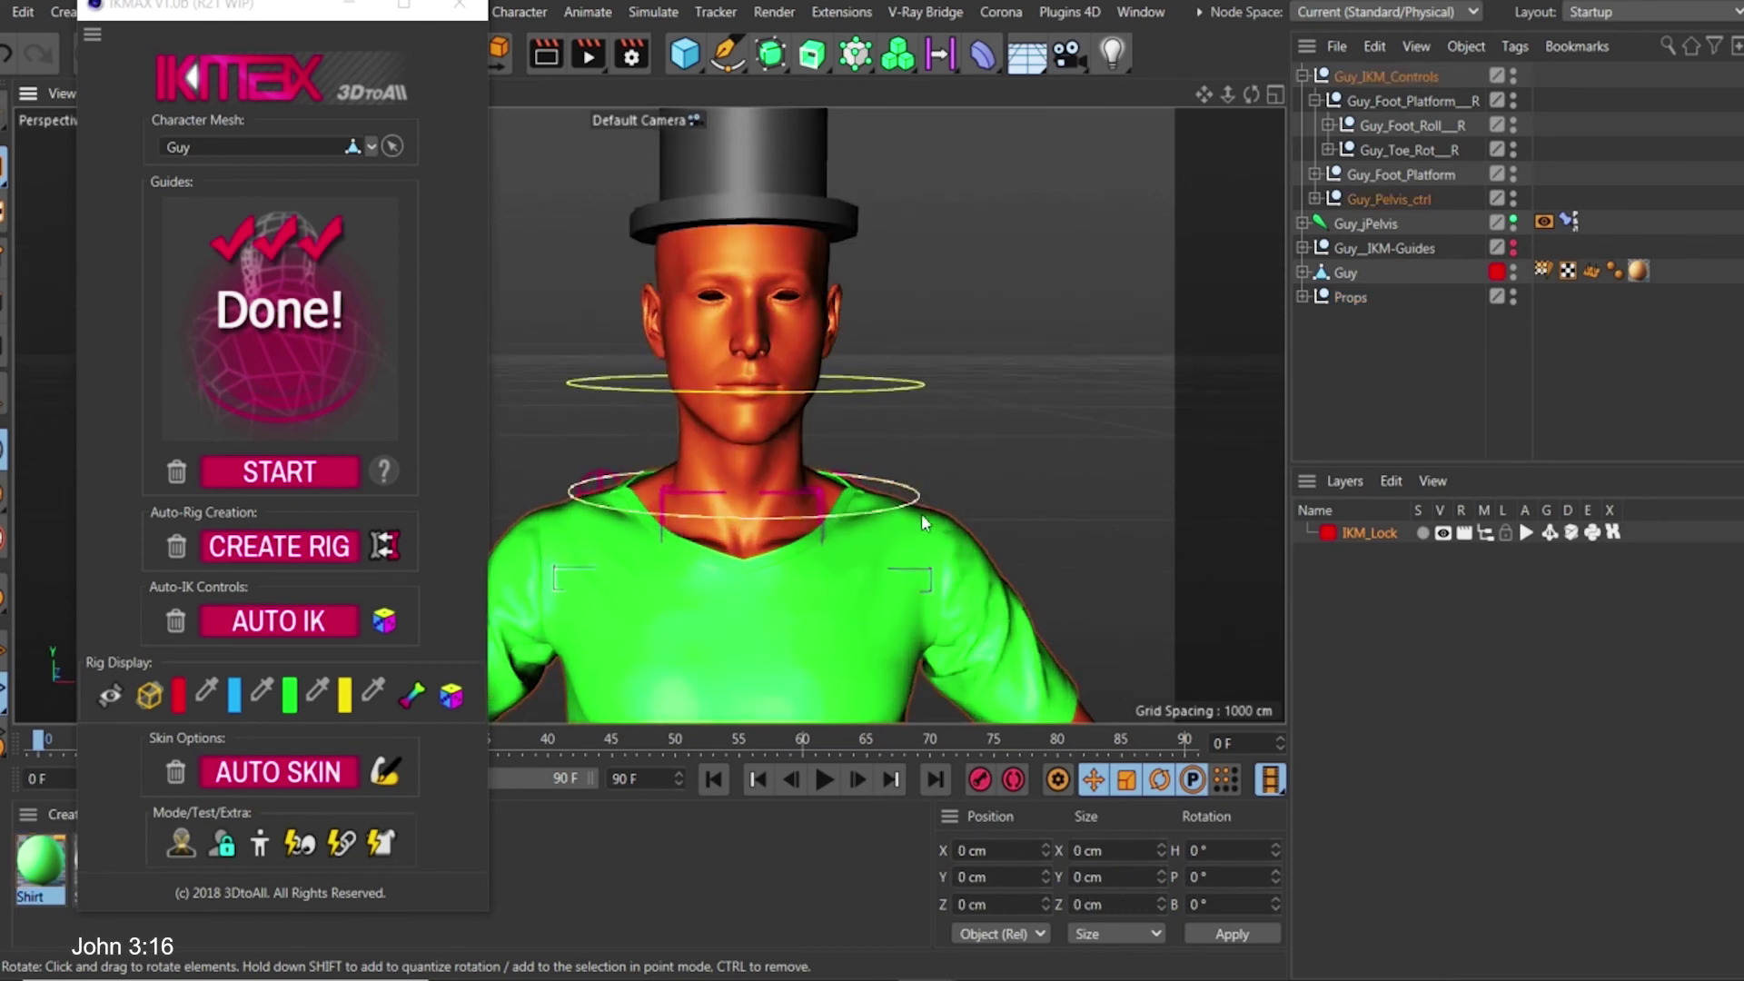
left_click_drag(779, 515, 831, 490)
scroll(797, 434, "down", 5)
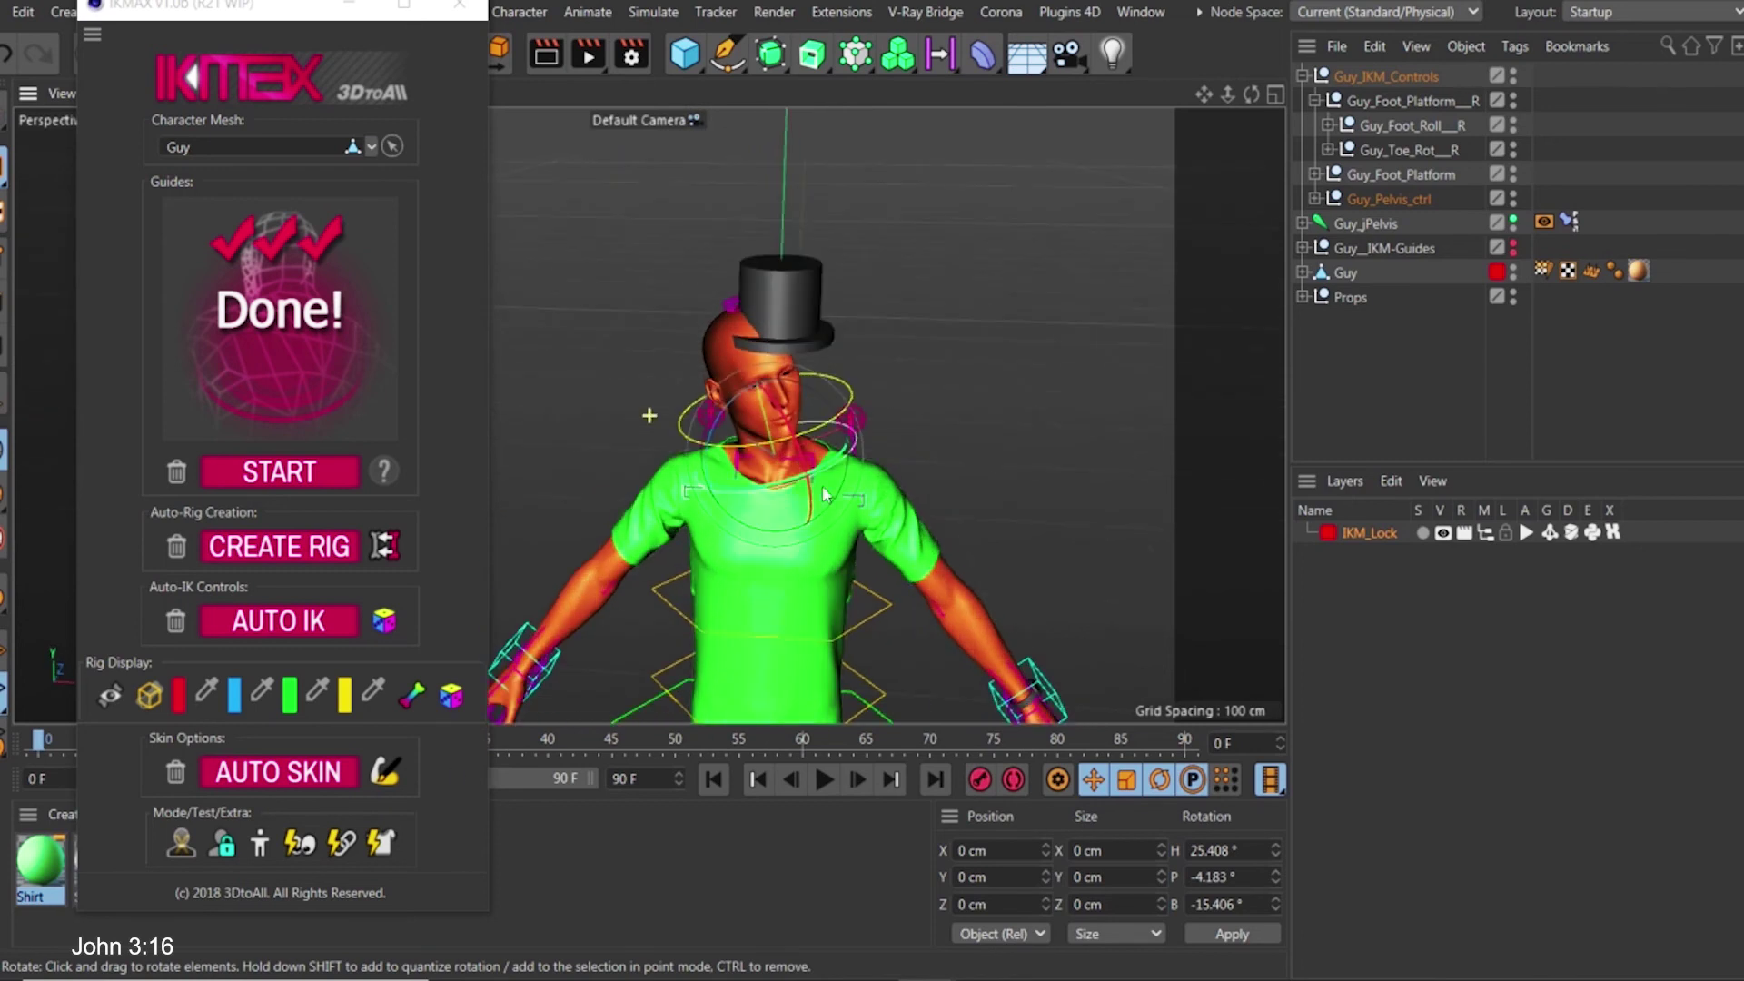
left_click(256, 840)
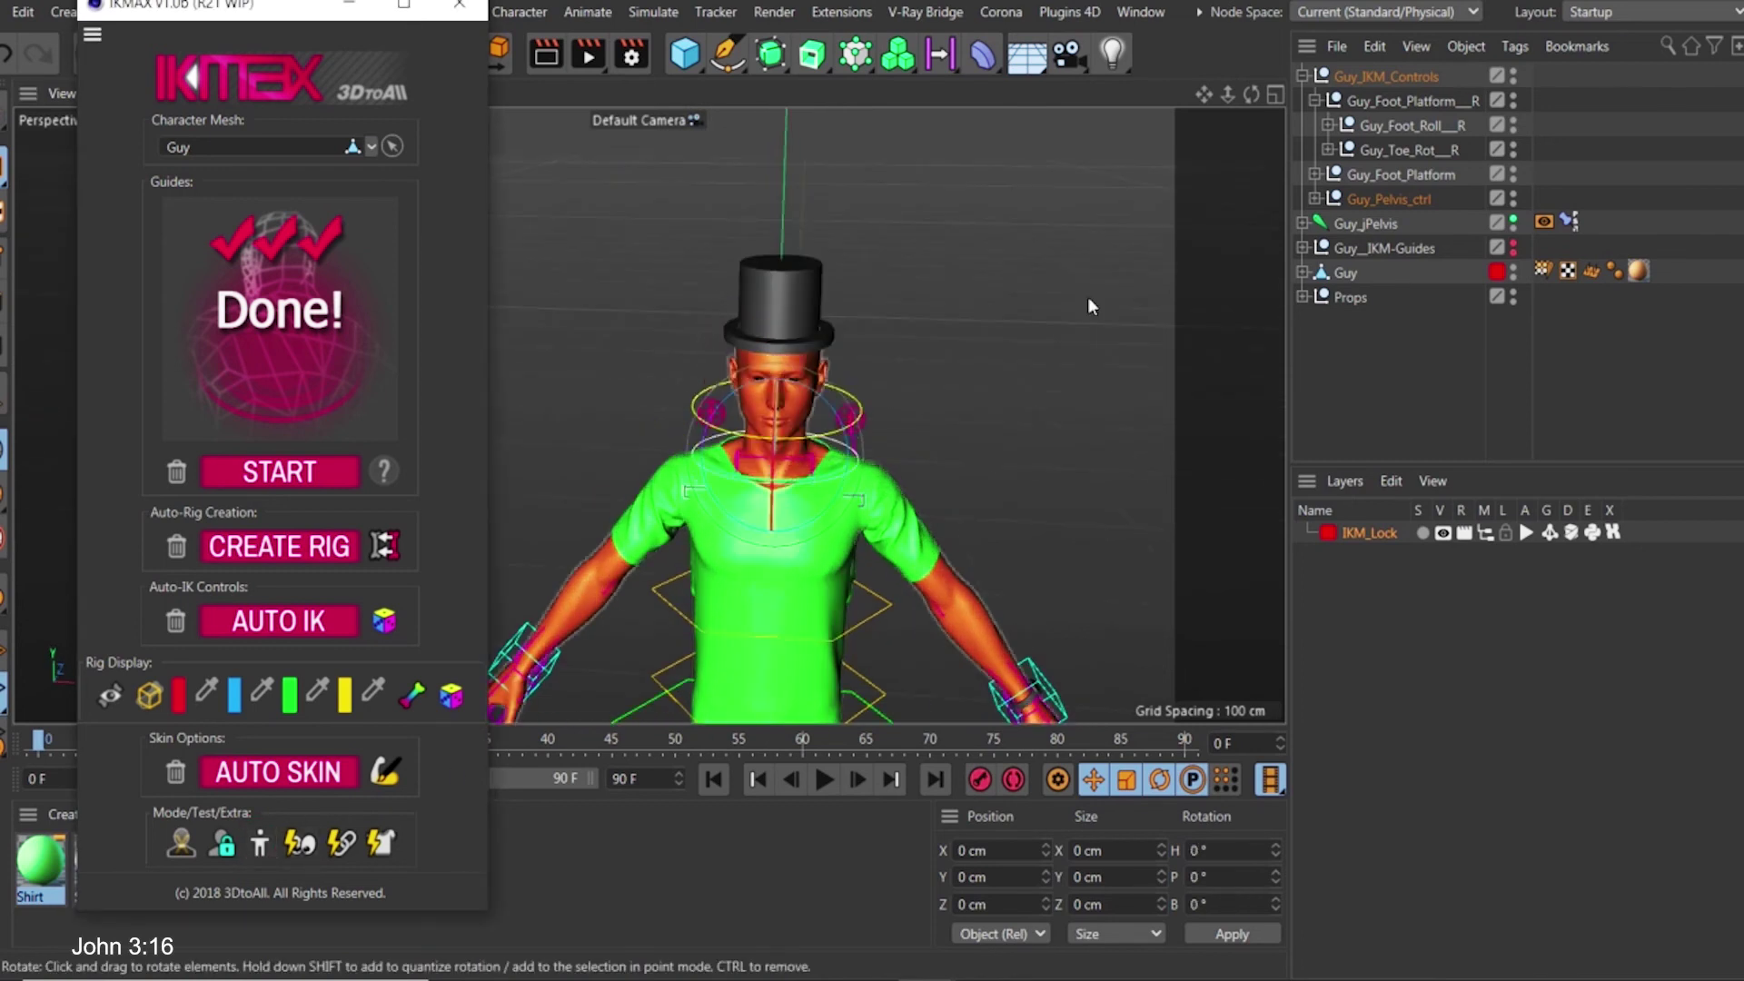
Select the Hat inside the Props group and constrain it to the character's head with IKMAX FastAttach
left_click(1303, 297)
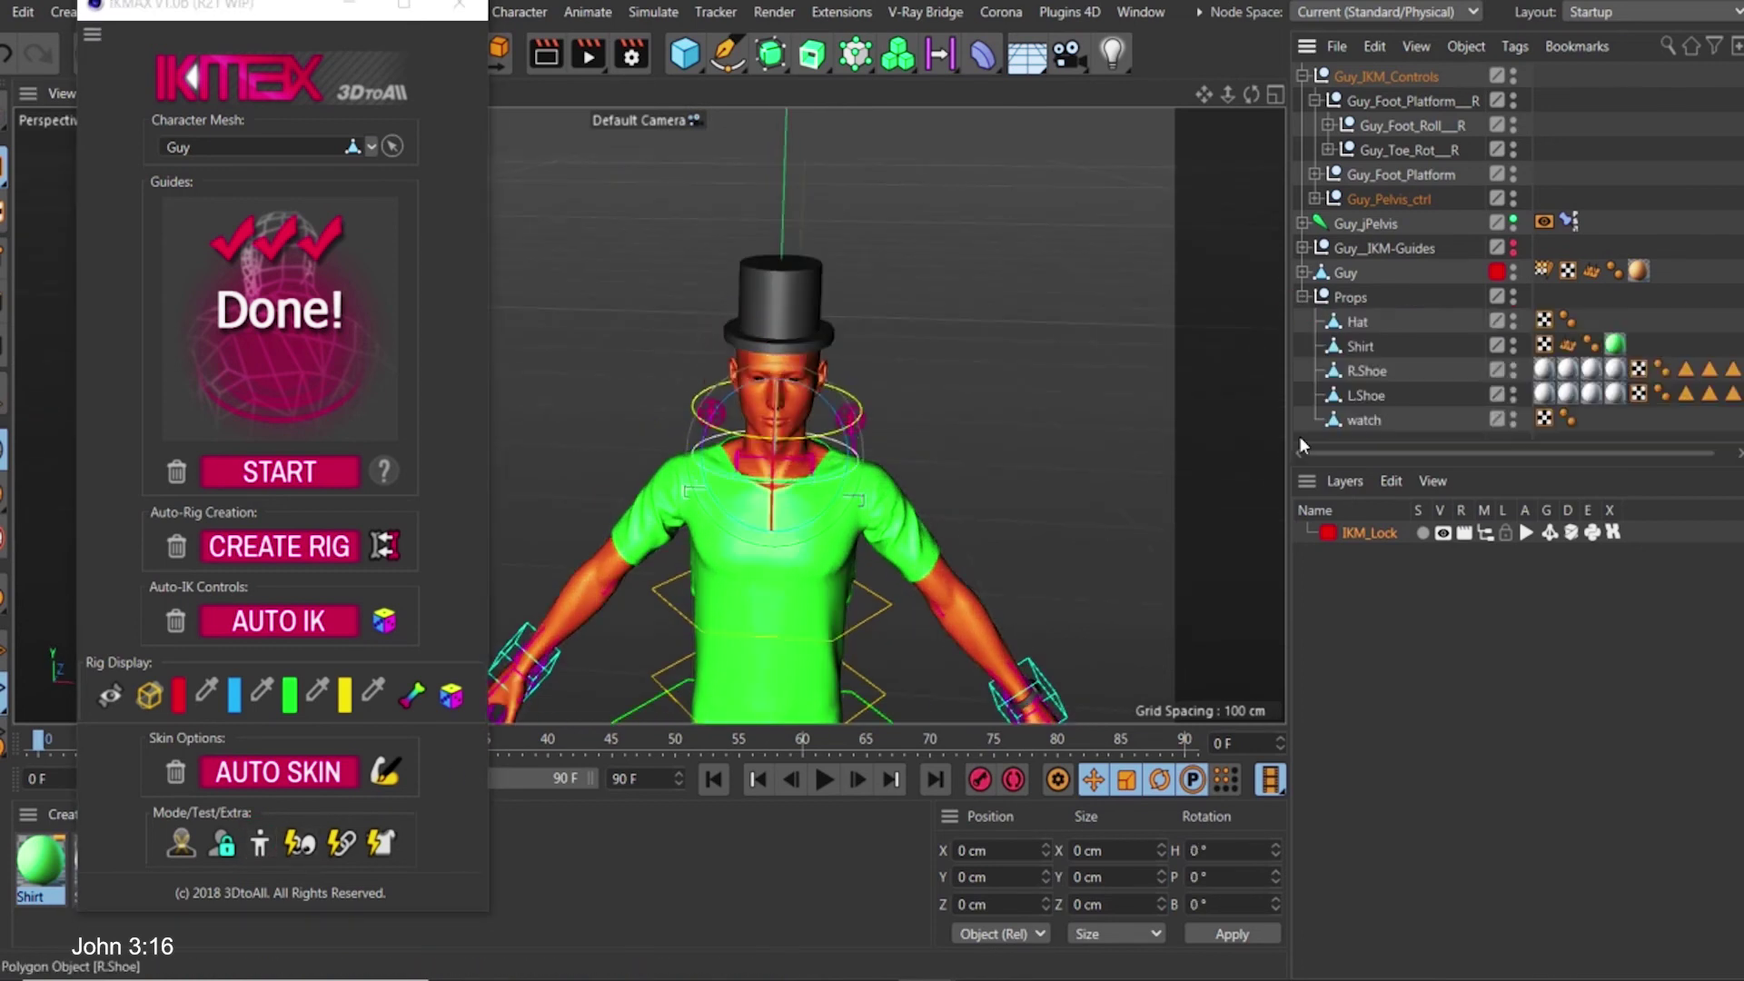
middle_click_drag(792, 414, 818, 442, "alt")
left_click_drag(817, 442, 815, 377, "alt")
left_click(1357, 321)
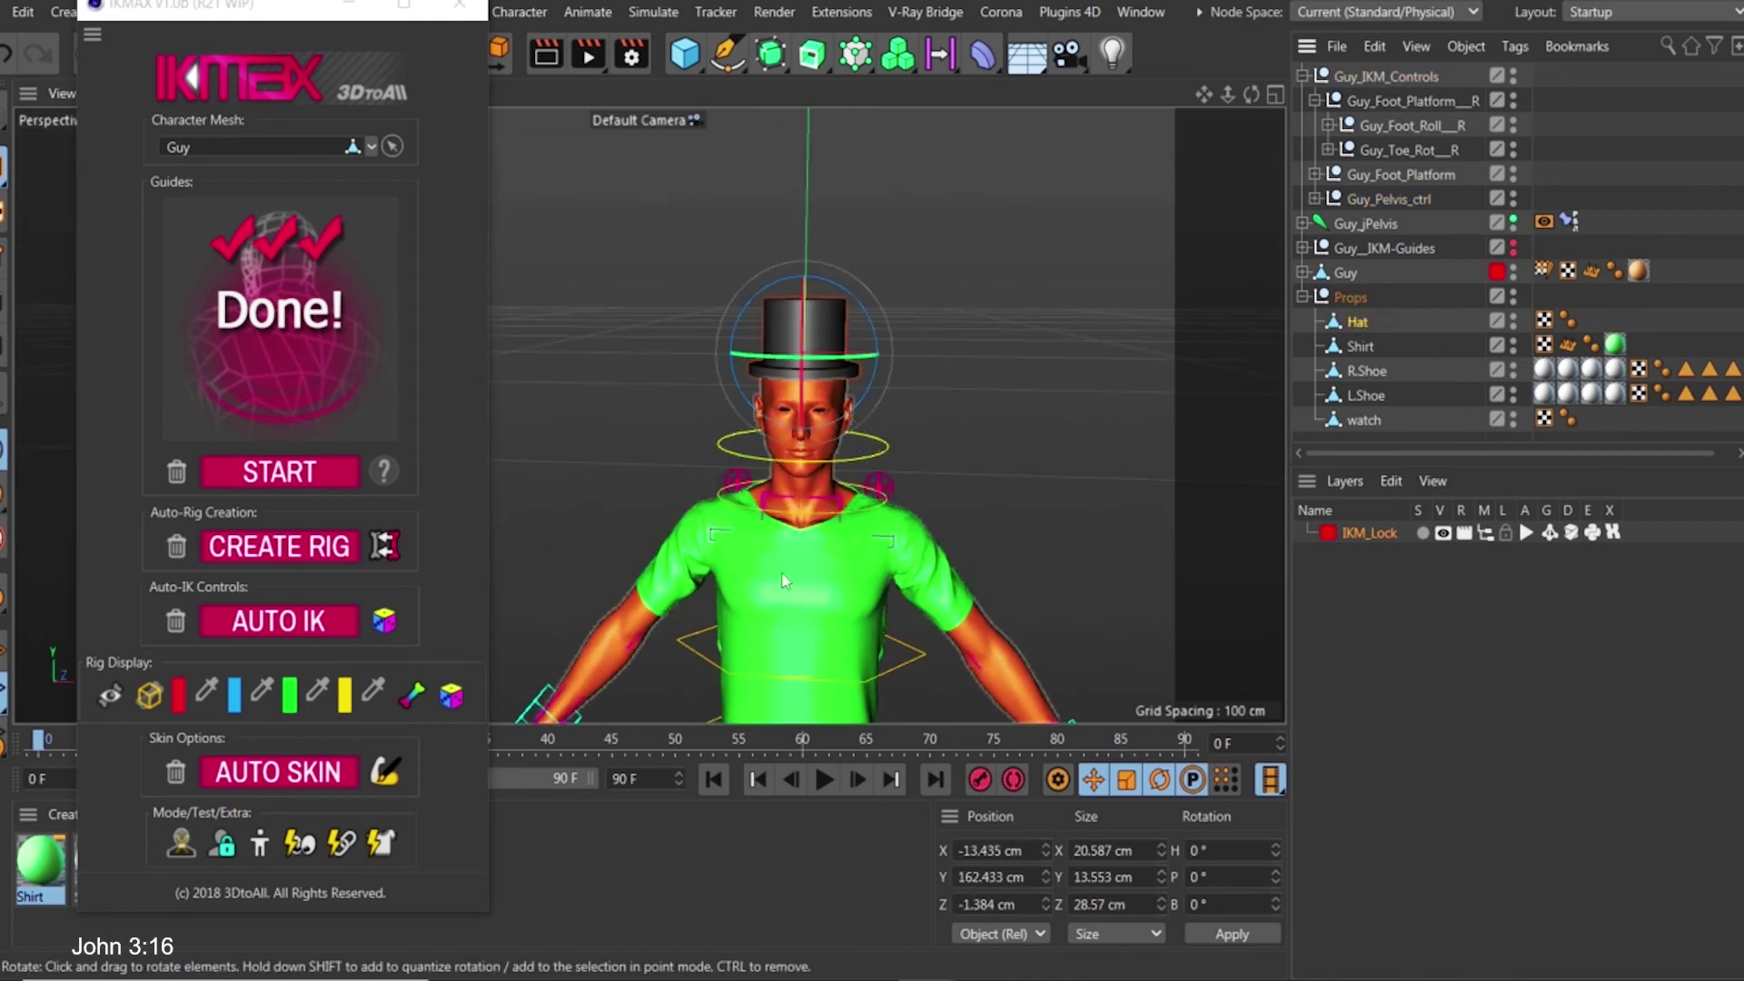
left_click(341, 845)
left_click_drag(336, 235, 319, 123)
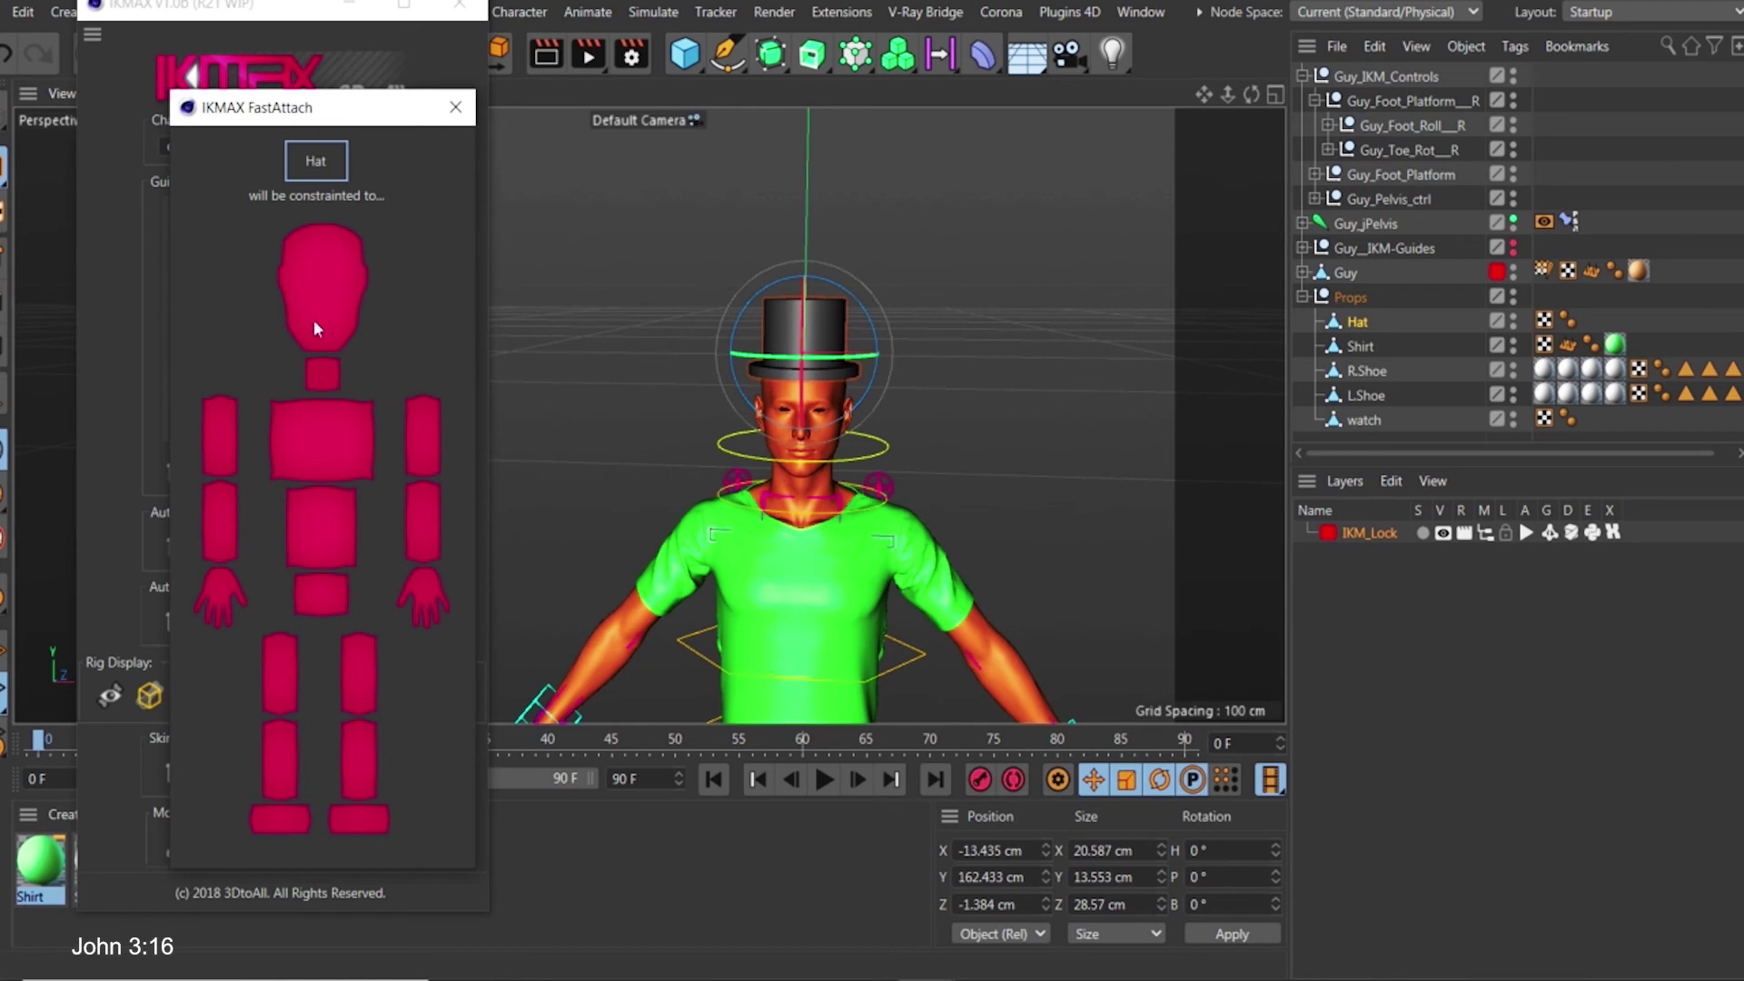
left_click(327, 282)
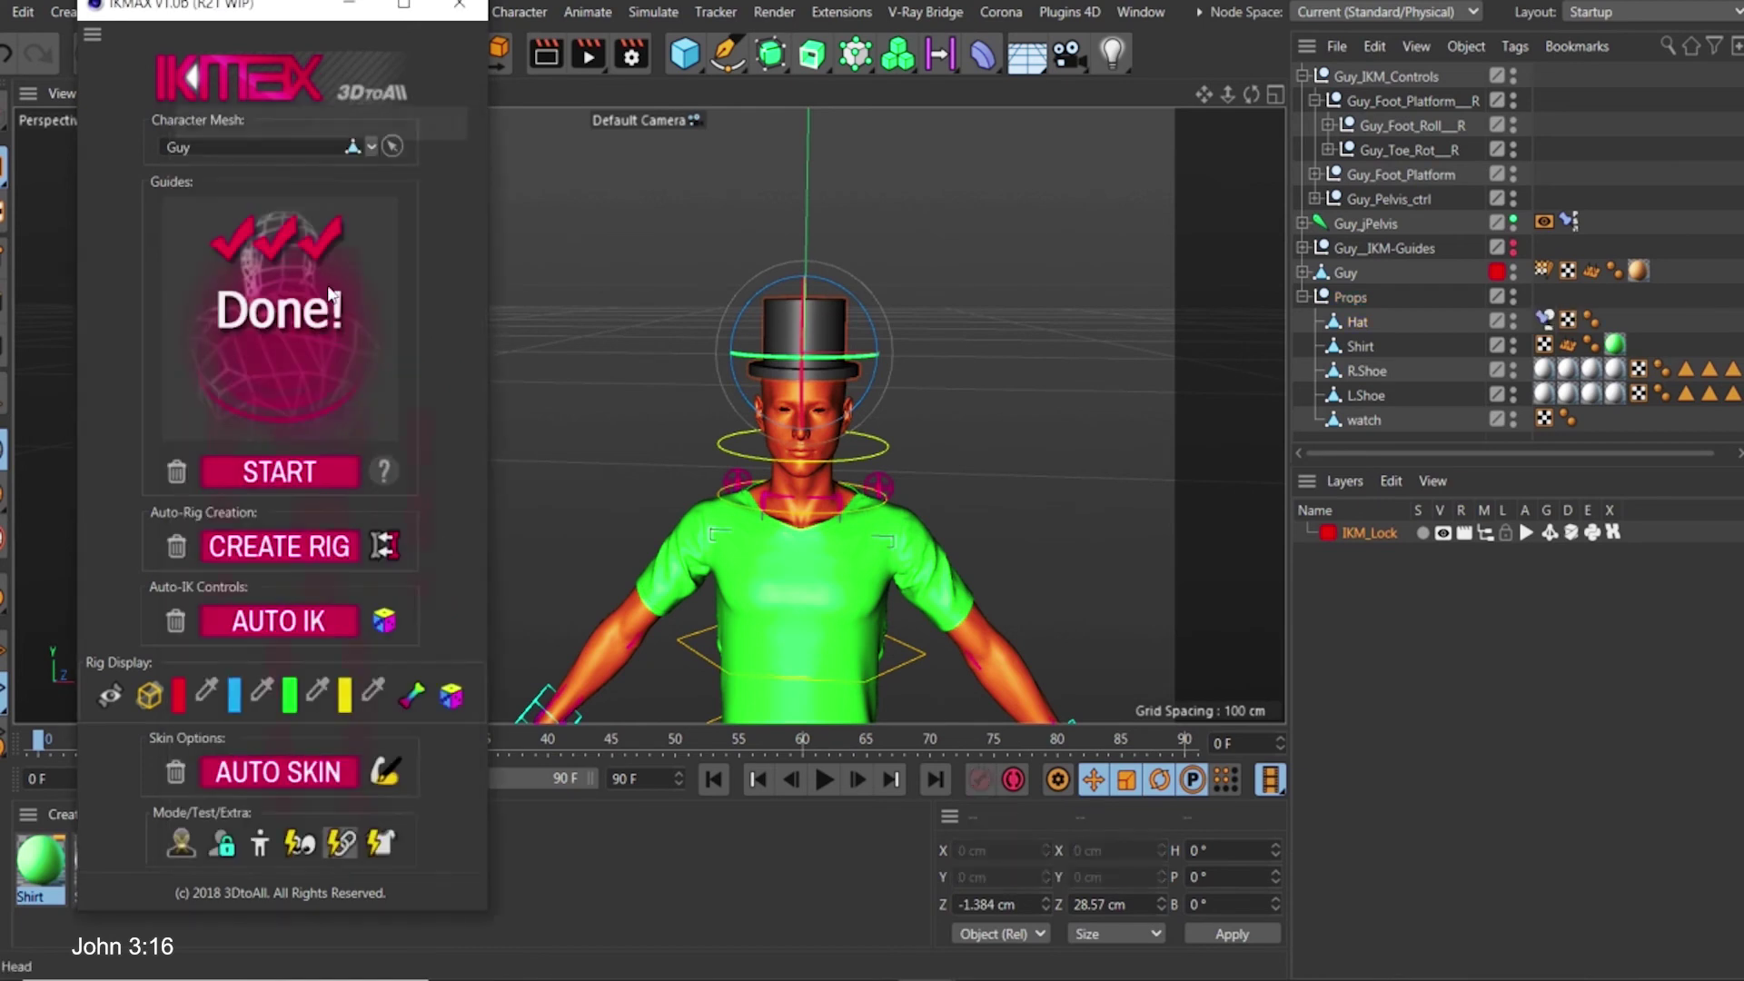
Select the neck control and check how the attached hat follows the head
left_click_drag(920, 447, 886, 358, "alt")
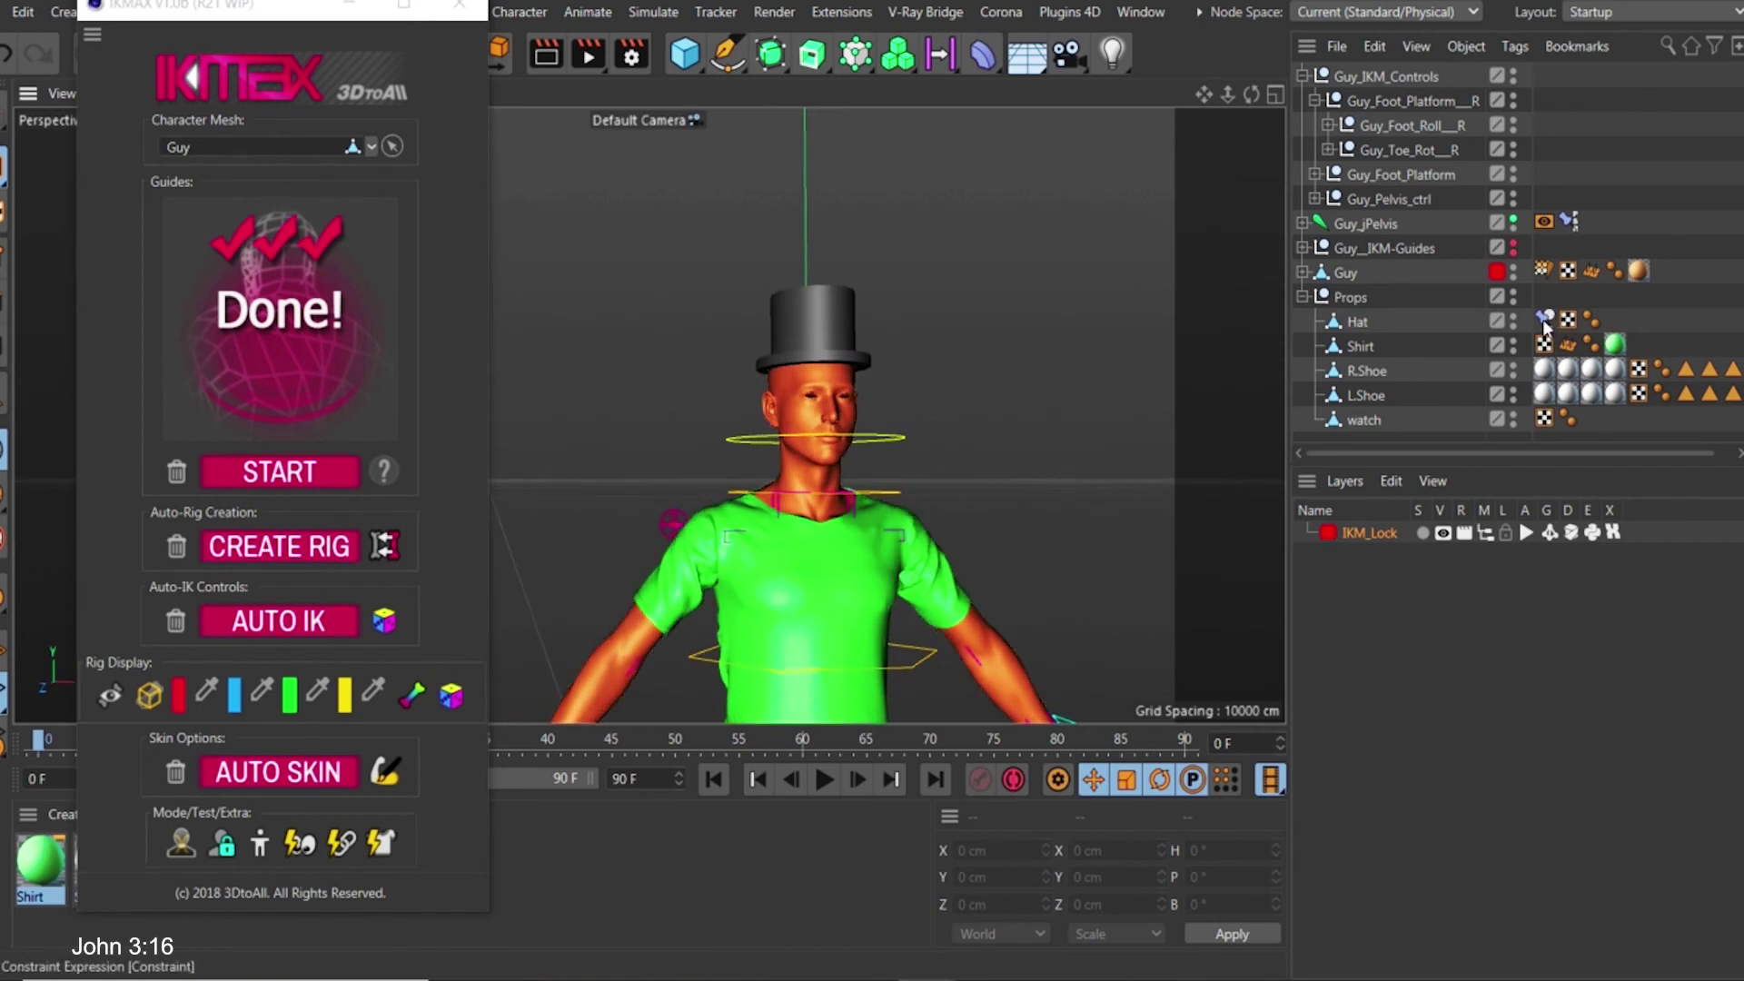
left_click(890, 495)
left_click_drag(945, 455, 858, 512, "alt")
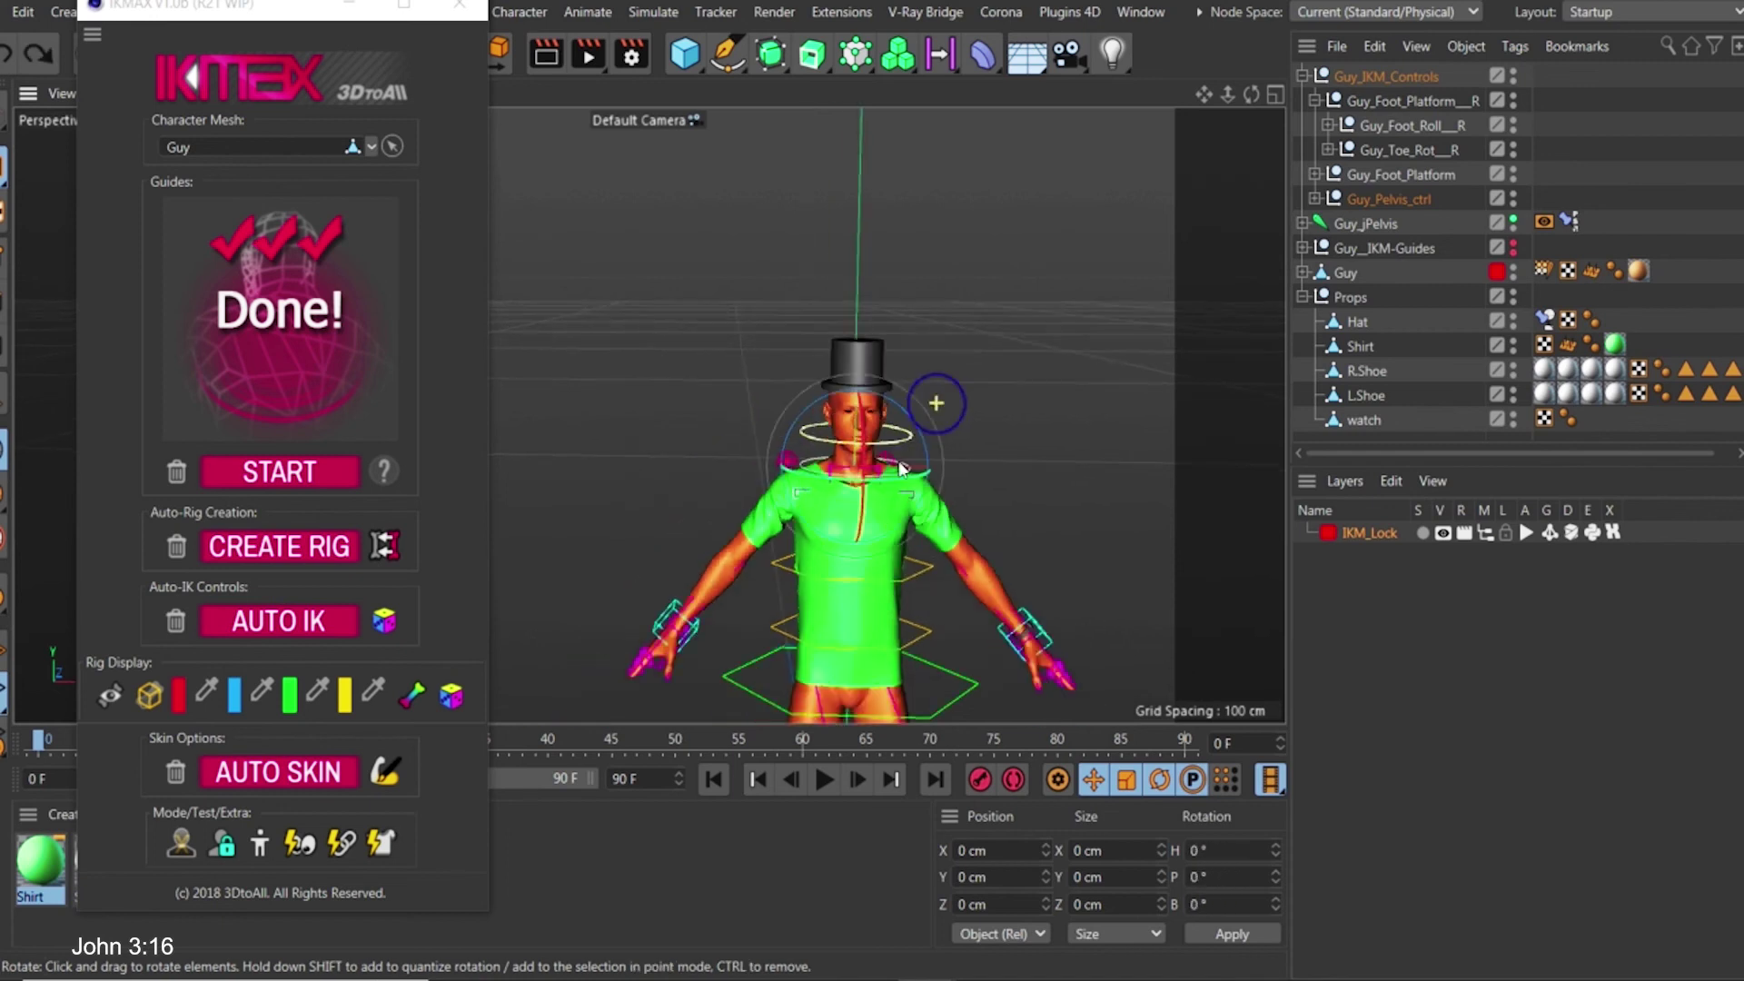
Try moving the left wrist control to check whether the watch follows, and undo the move
scroll(995, 530, "up", 10)
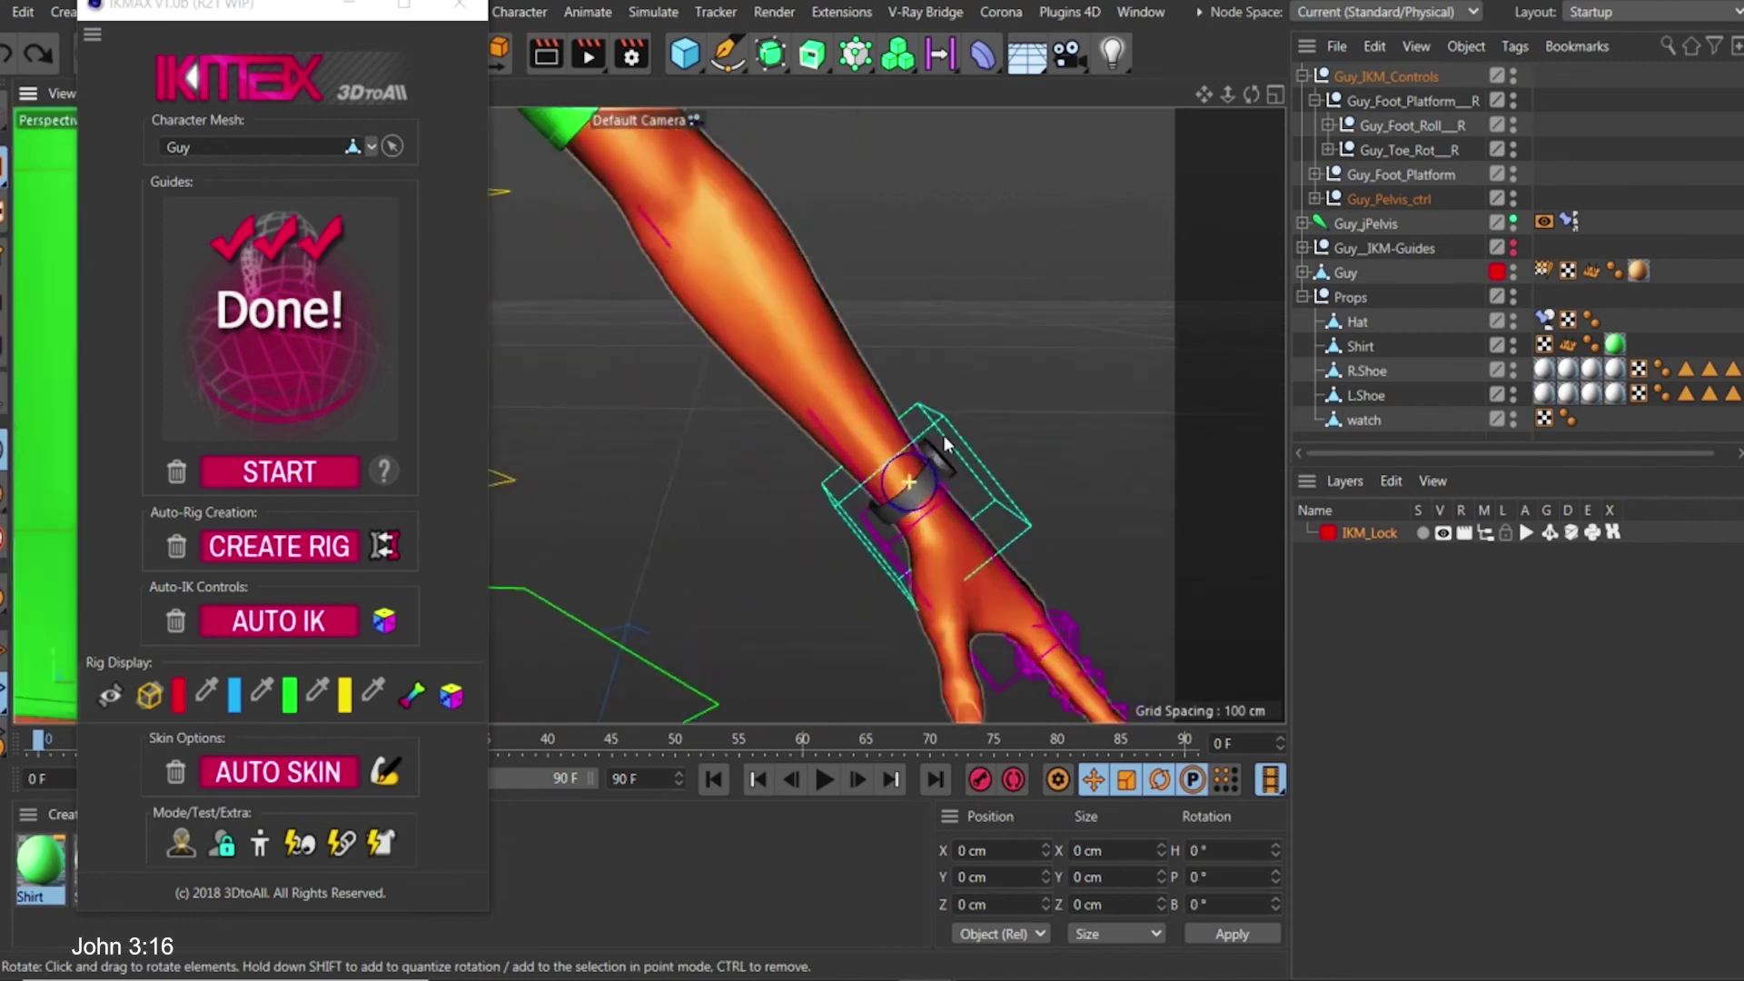
left_click_drag(943, 434, 1076, 227, "alt")
left_click(1017, 416)
key("e")
key("ctrl+z")
mouse_move(946, 414)
left_mouse_down("alt")
mouse_move(925, 455)
mouse_move(936, 430)
mouse_move(909, 414)
mouse_move(923, 421)
left_mouse_up("alt")
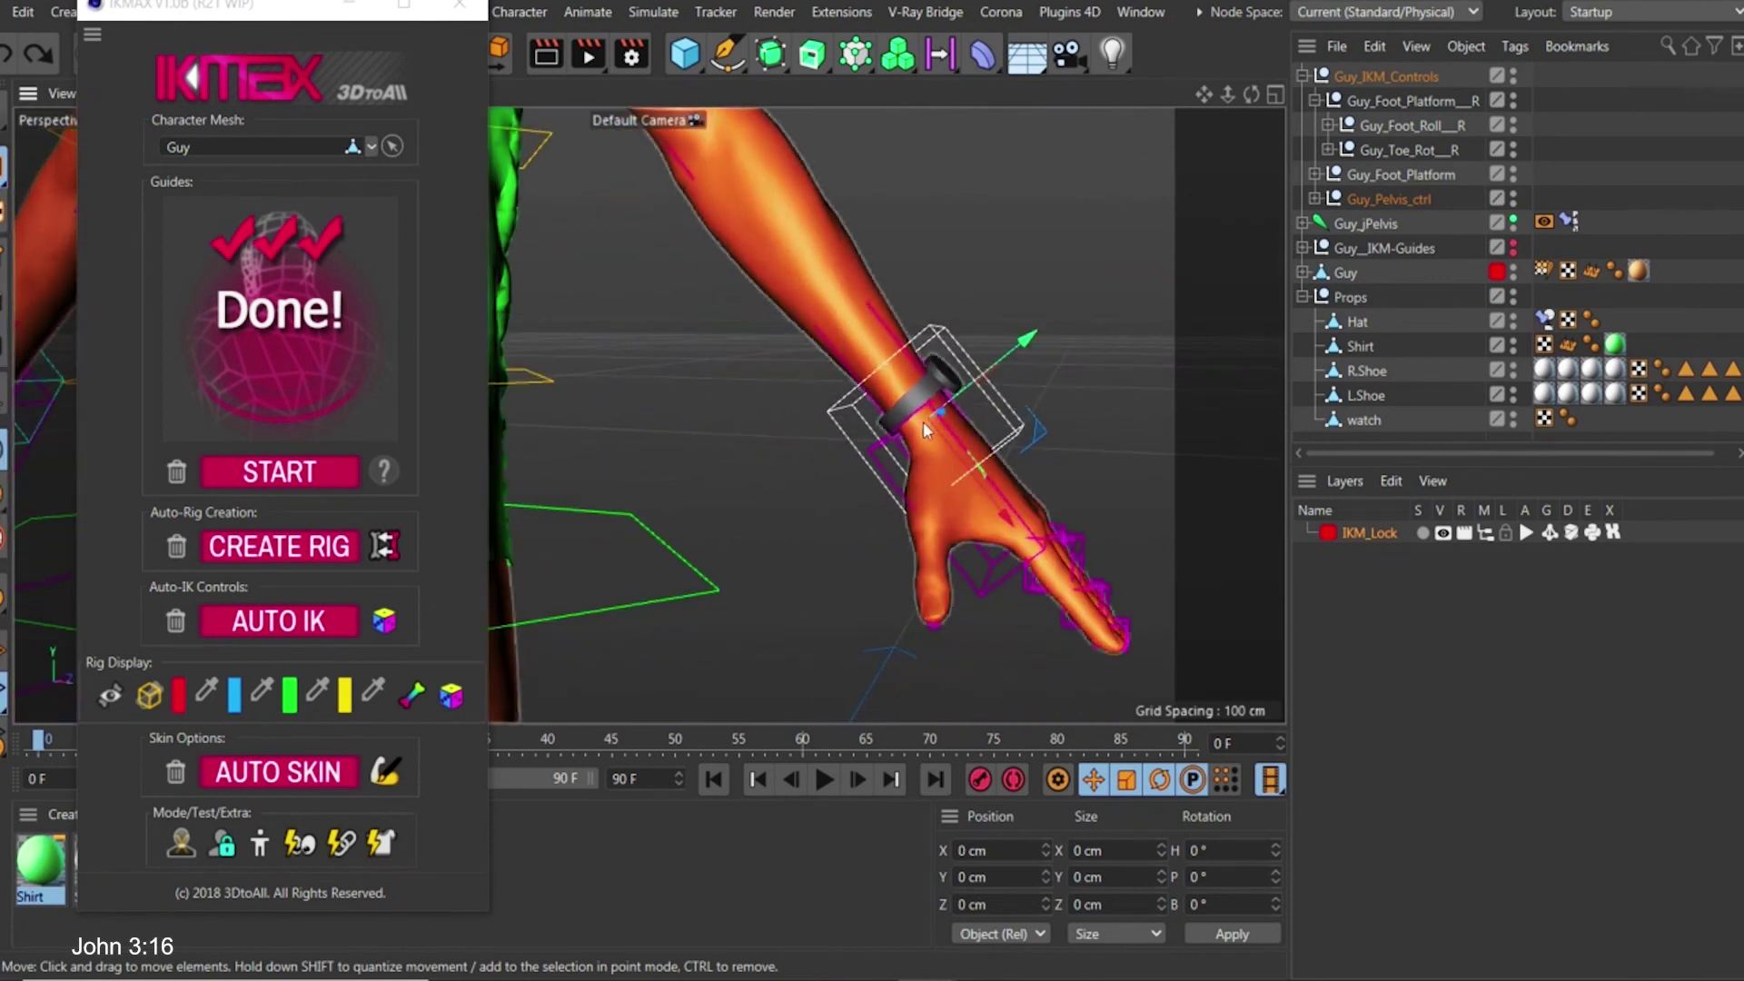
Reorder the watch directly below the Hat in Props and constrain it to the character's left arm at the wrist with FastAttach
left_click(1359, 431)
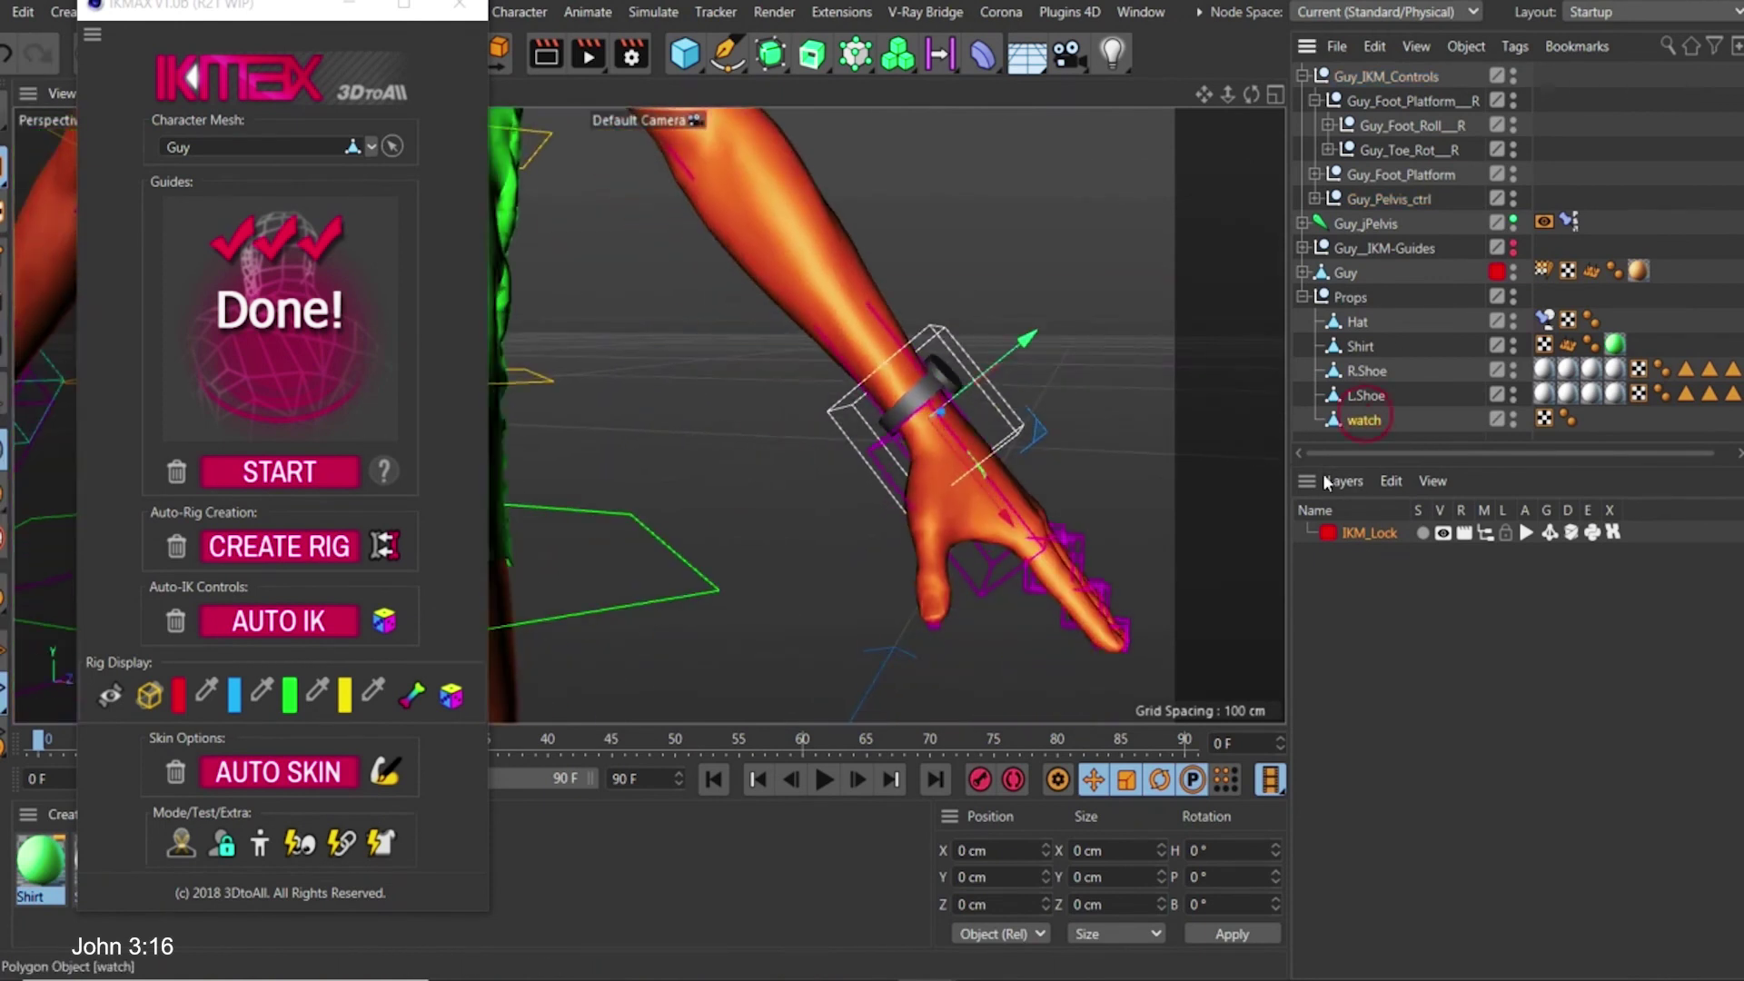
left_click_drag(1359, 436, 1354, 334)
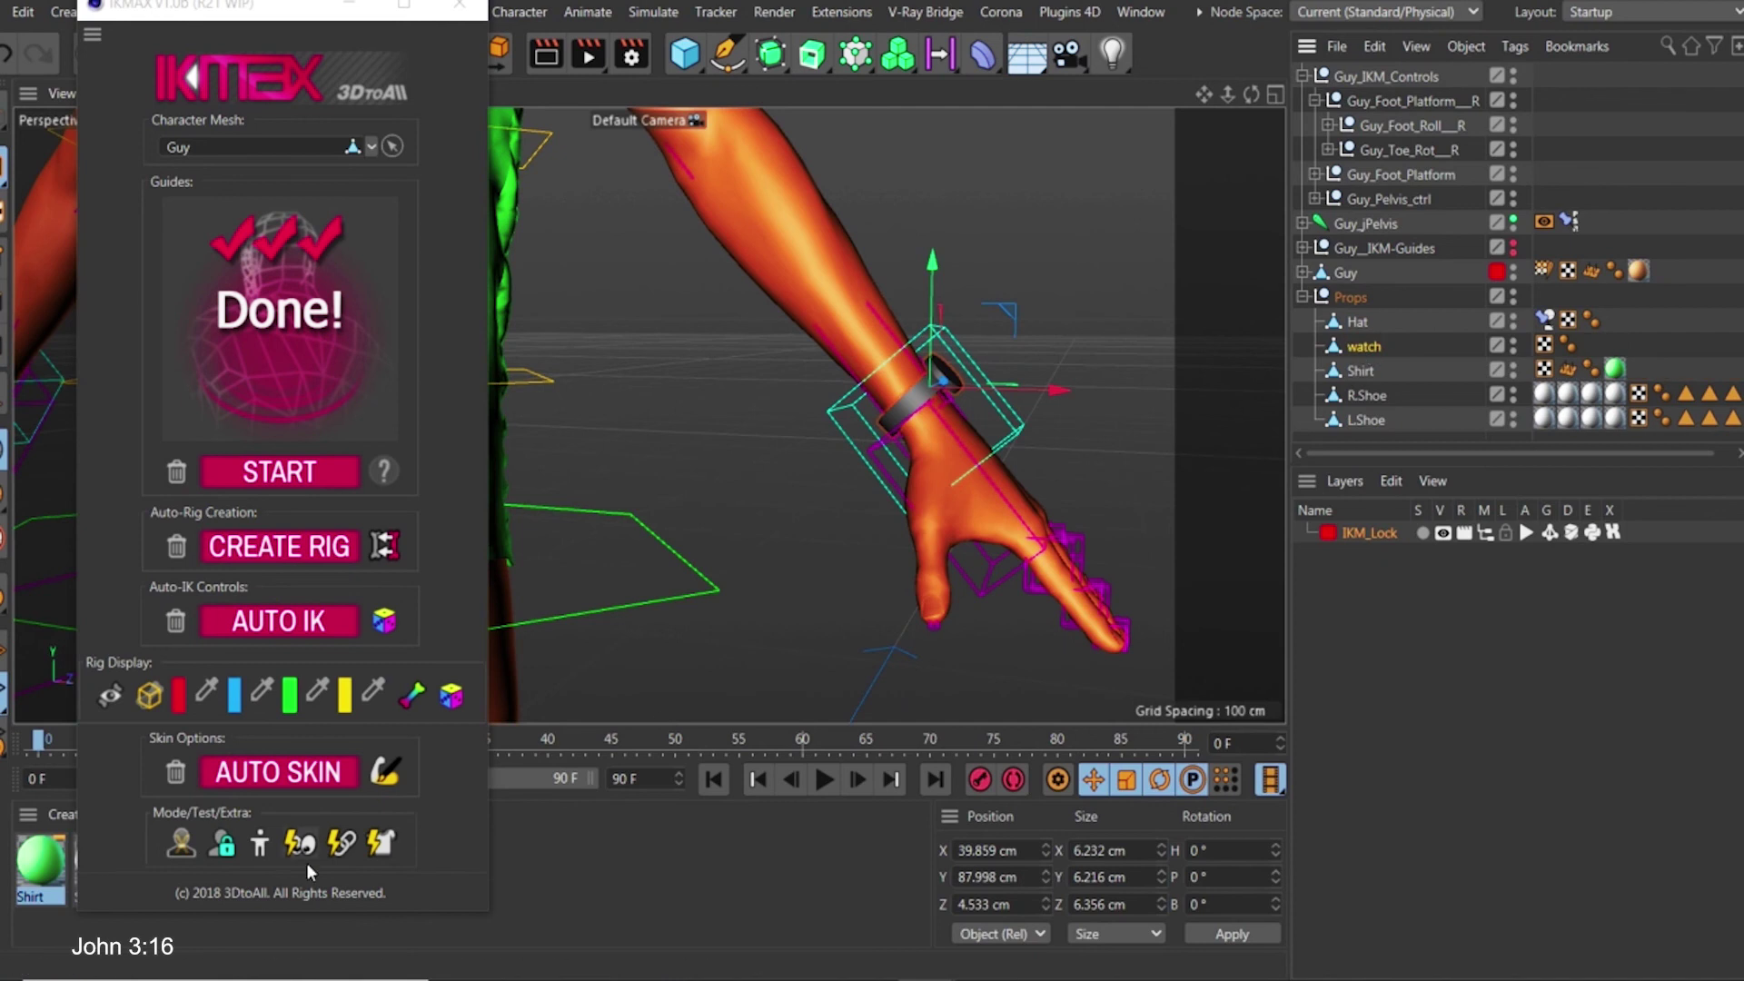
left_click(341, 843)
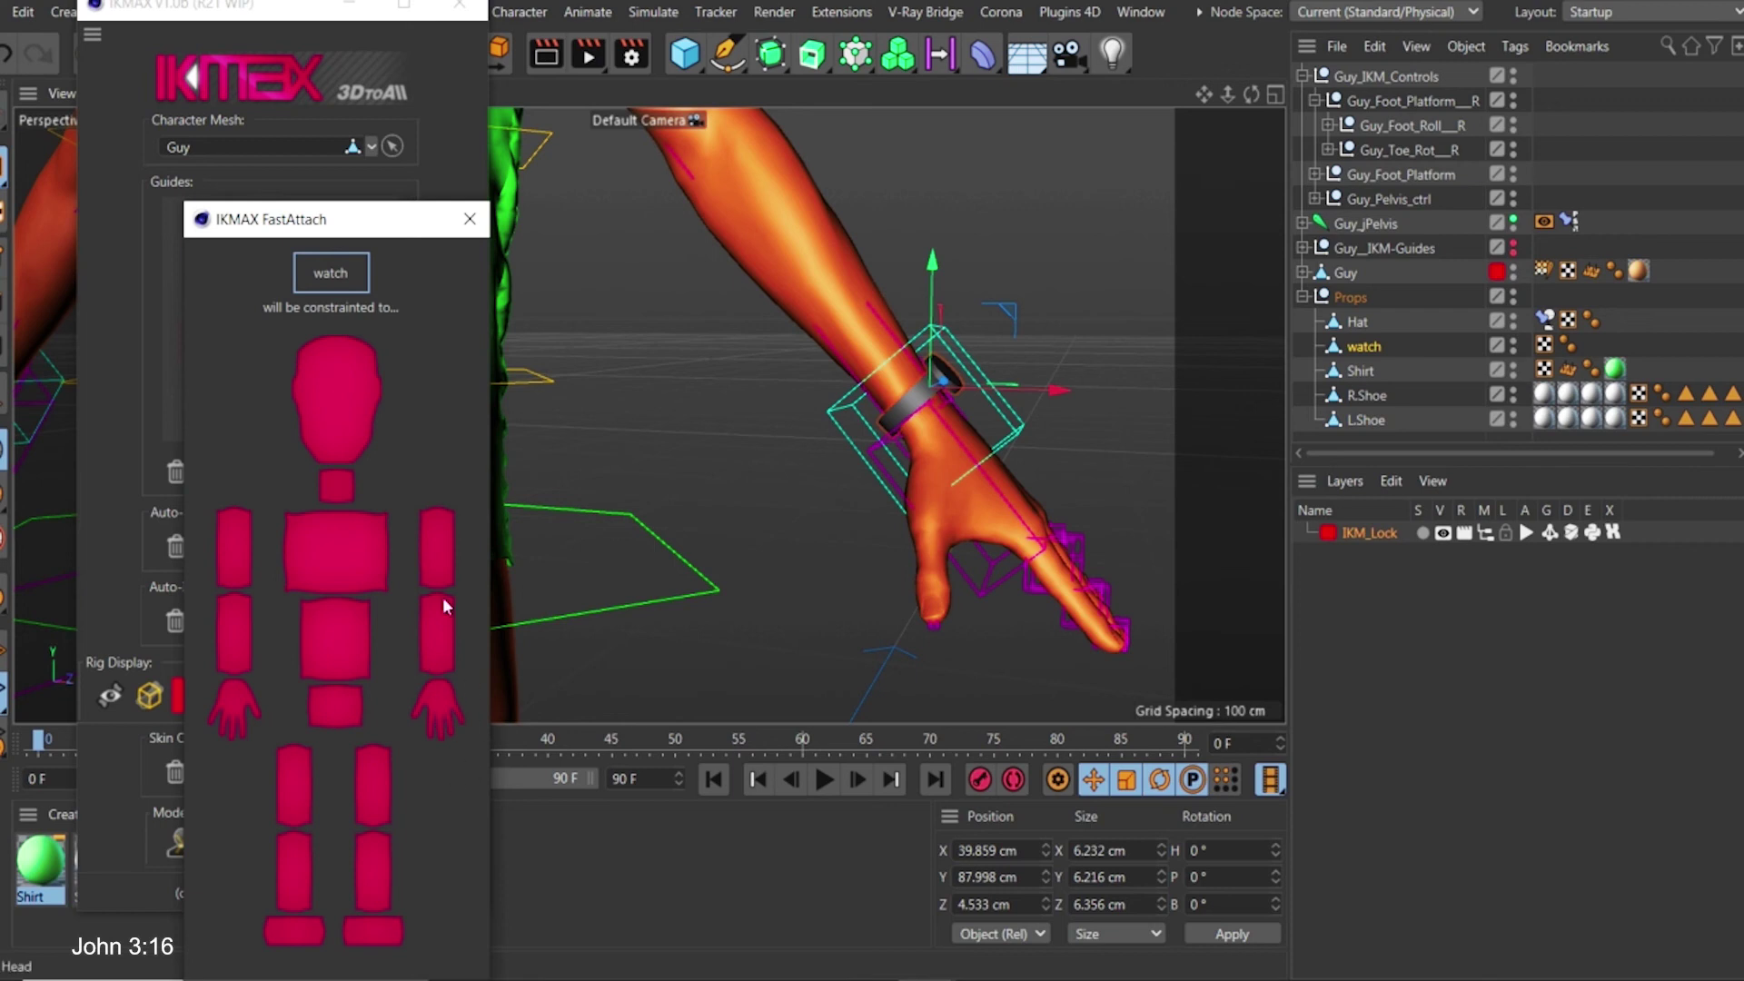
left_click(441, 673)
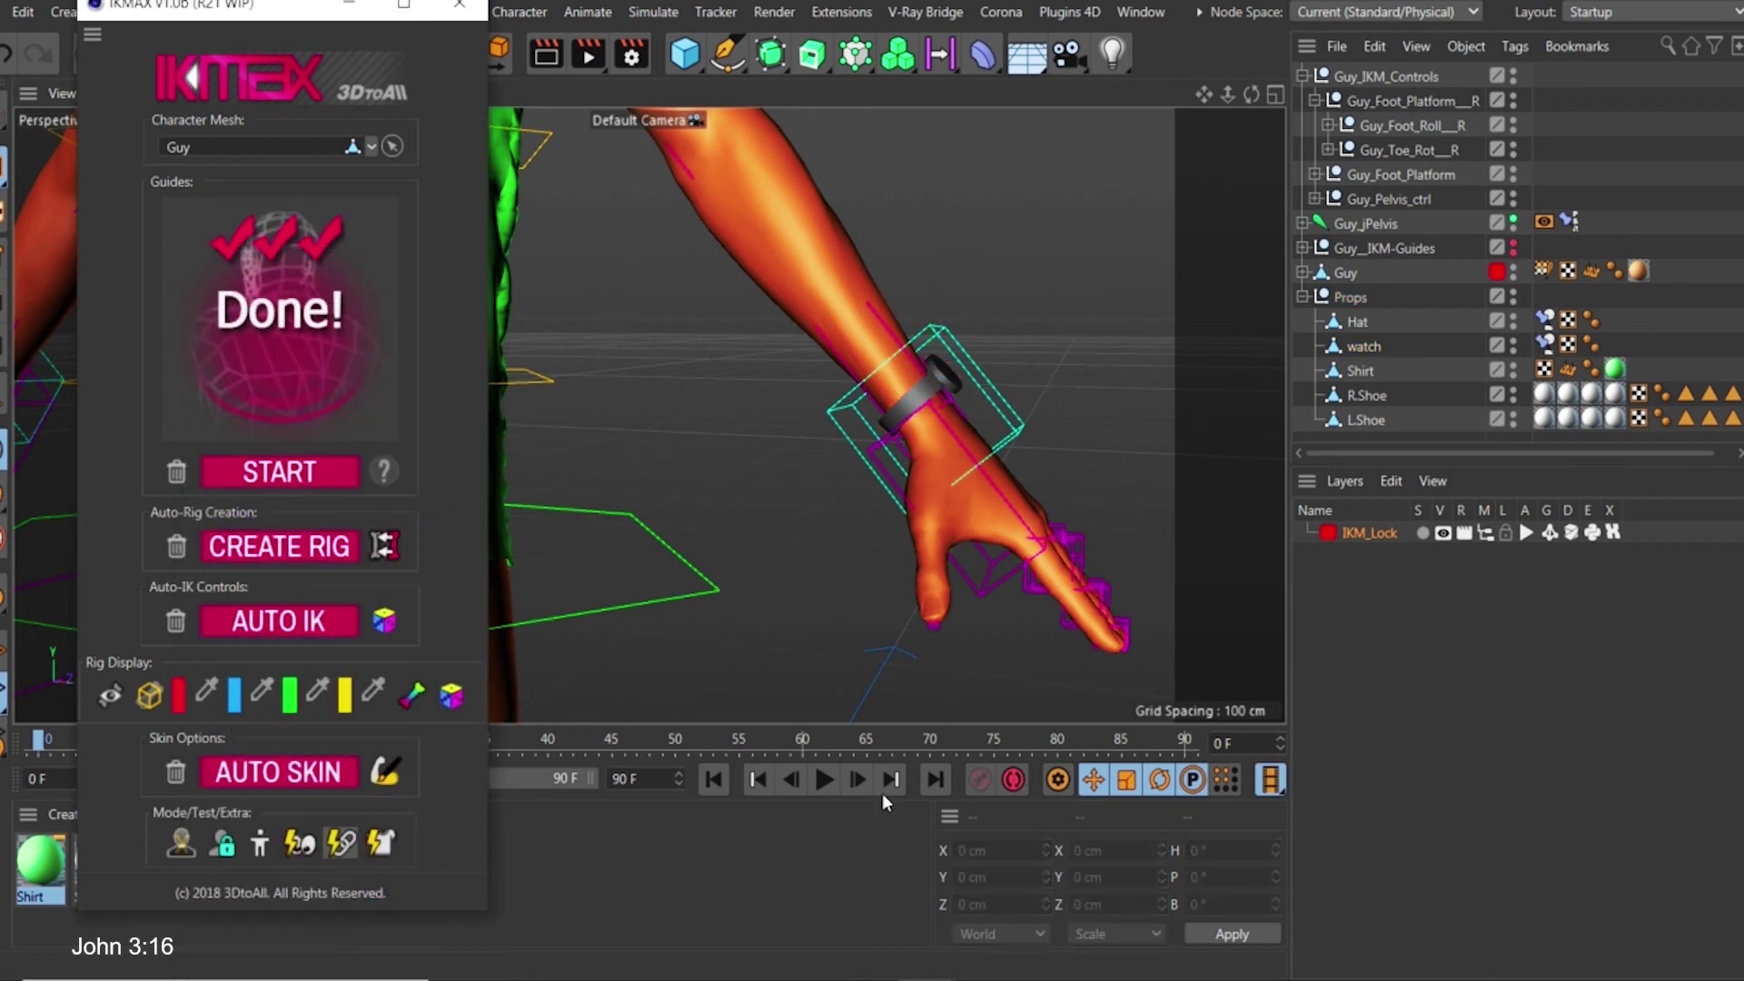
Move the left wrist control to check whether the watch follows, undo the moves, and reset the character's pose
mouse_move(1097, 392)
left_mouse_down()
mouse_move(1112, 356)
mouse_move(1125, 385)
left_mouse_up()
key("ctrl+z")
right_click_drag(895, 394, 869, 456, "alt")
scroll(993, 456, "down", 5)
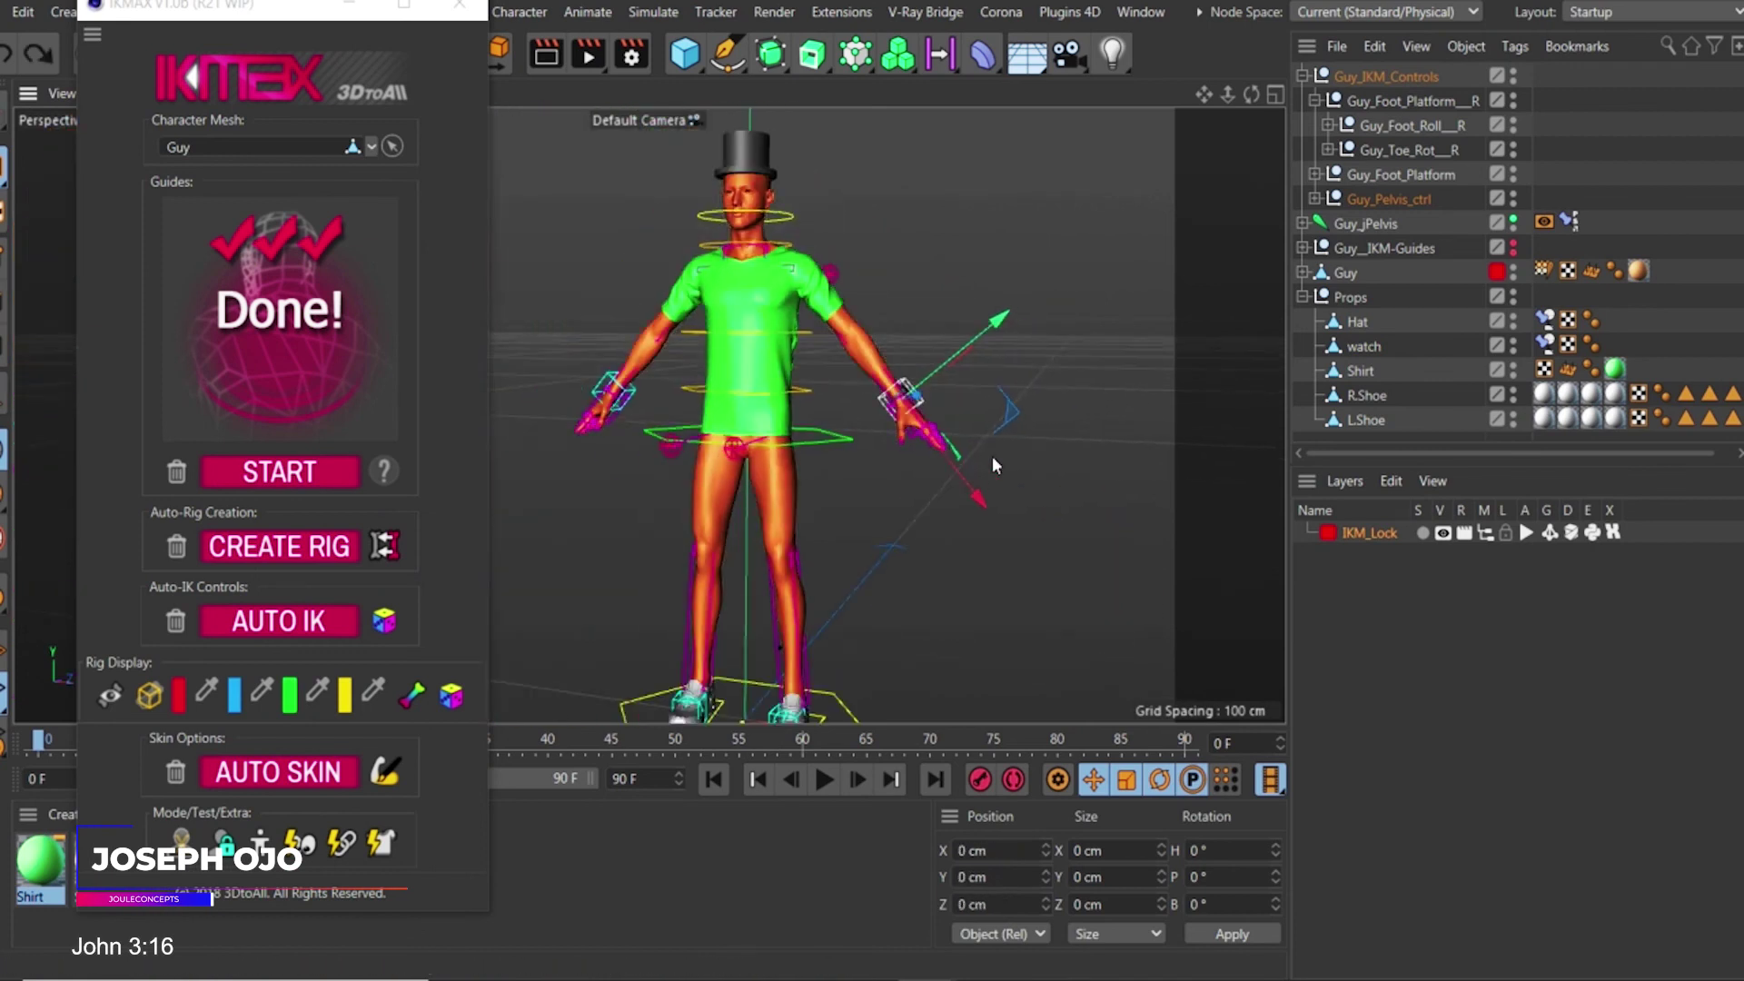
scroll(856, 471, "up", 3)
left_click_drag(965, 380, 956, 319)
scroll(956, 320, "up", 3)
left_click_drag(1046, 254, 945, 291)
scroll(956, 263, "up", 3)
scroll(875, 308, "down", 5)
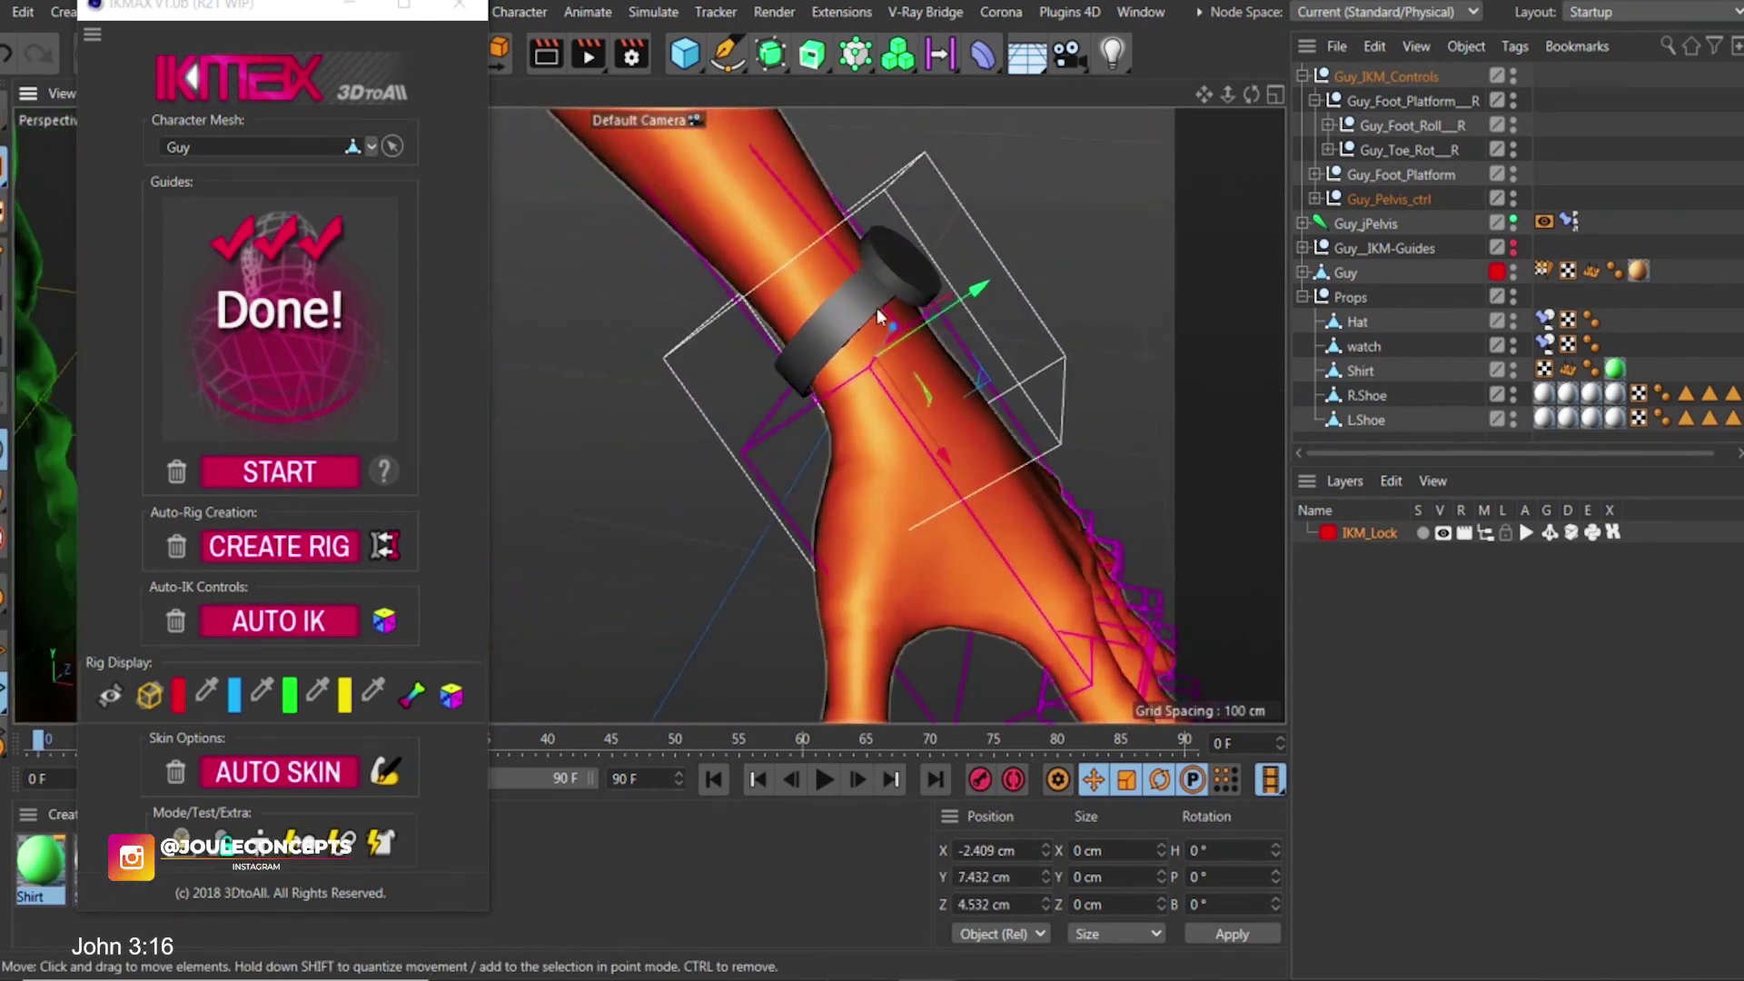
key("ctrl+z")
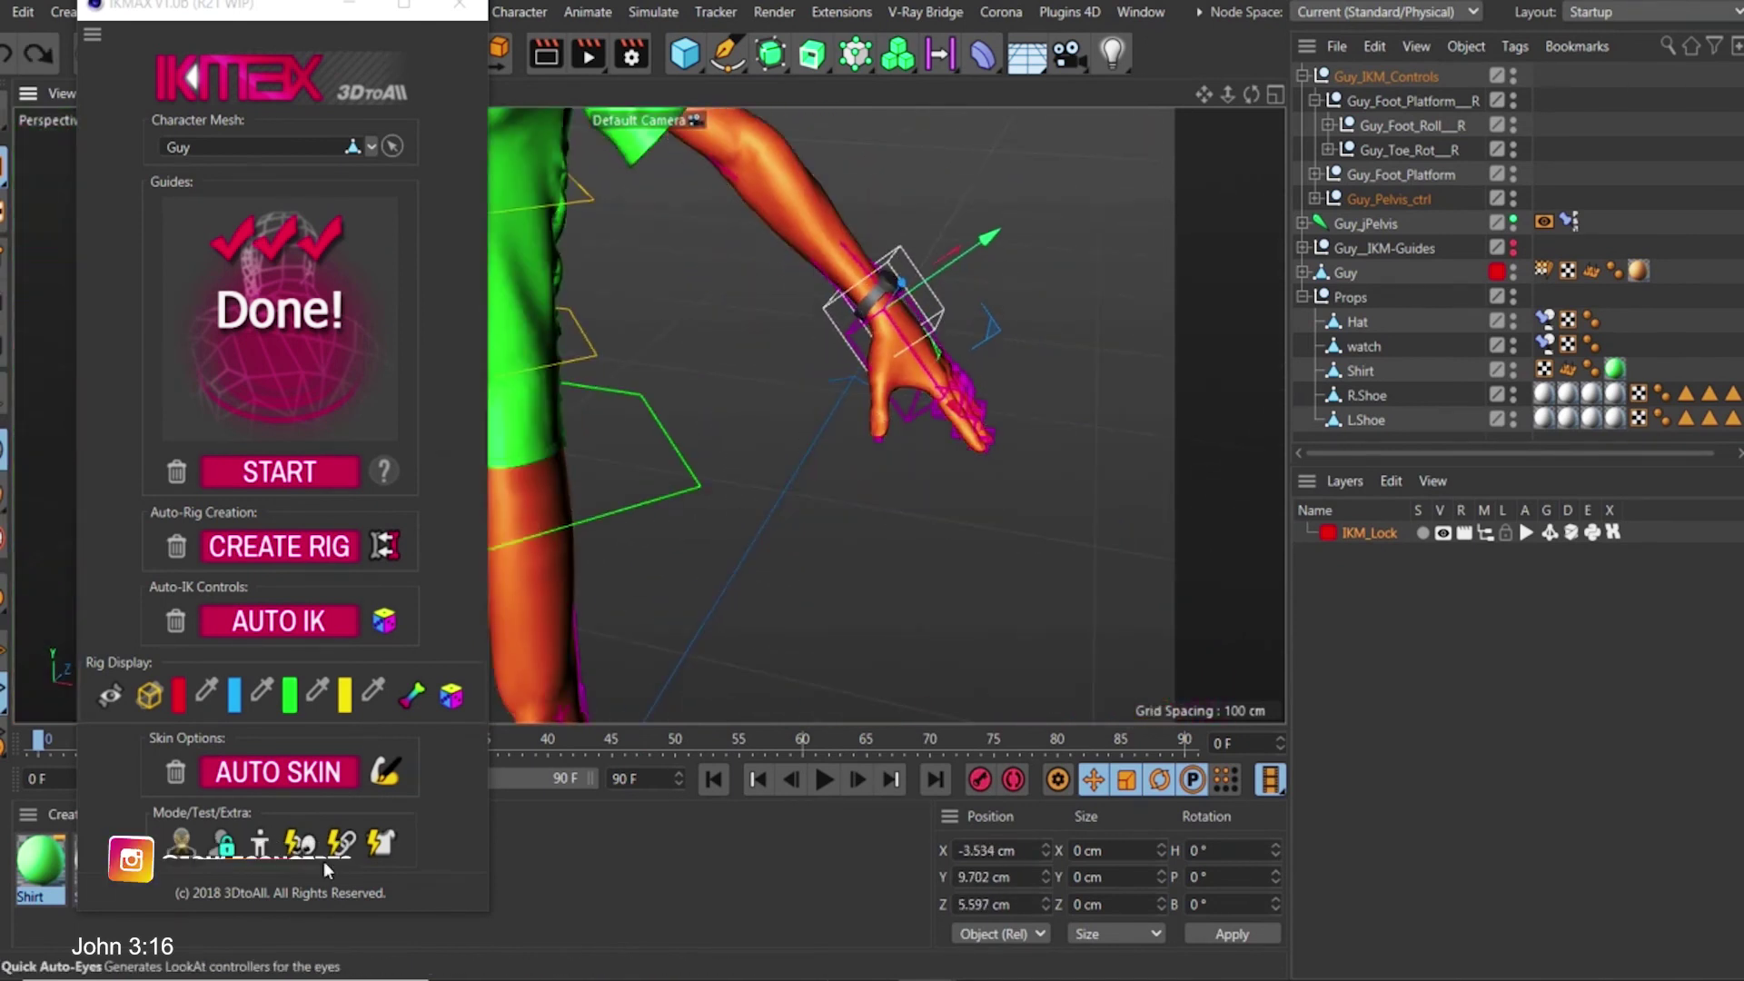
left_click(261, 844)
Reorder R.Shoe and L.Shoe in the Props group so both sit directly below watch and above Shirt
mouse_move(836, 426)
left_mouse_down("alt")
mouse_move(798, 402)
mouse_move(818, 398)
left_mouse_up("alt")
scroll(934, 416, "down", 6)
left_click_drag(934, 416, 939, 279, "alt")
scroll(843, 406, "down", 5)
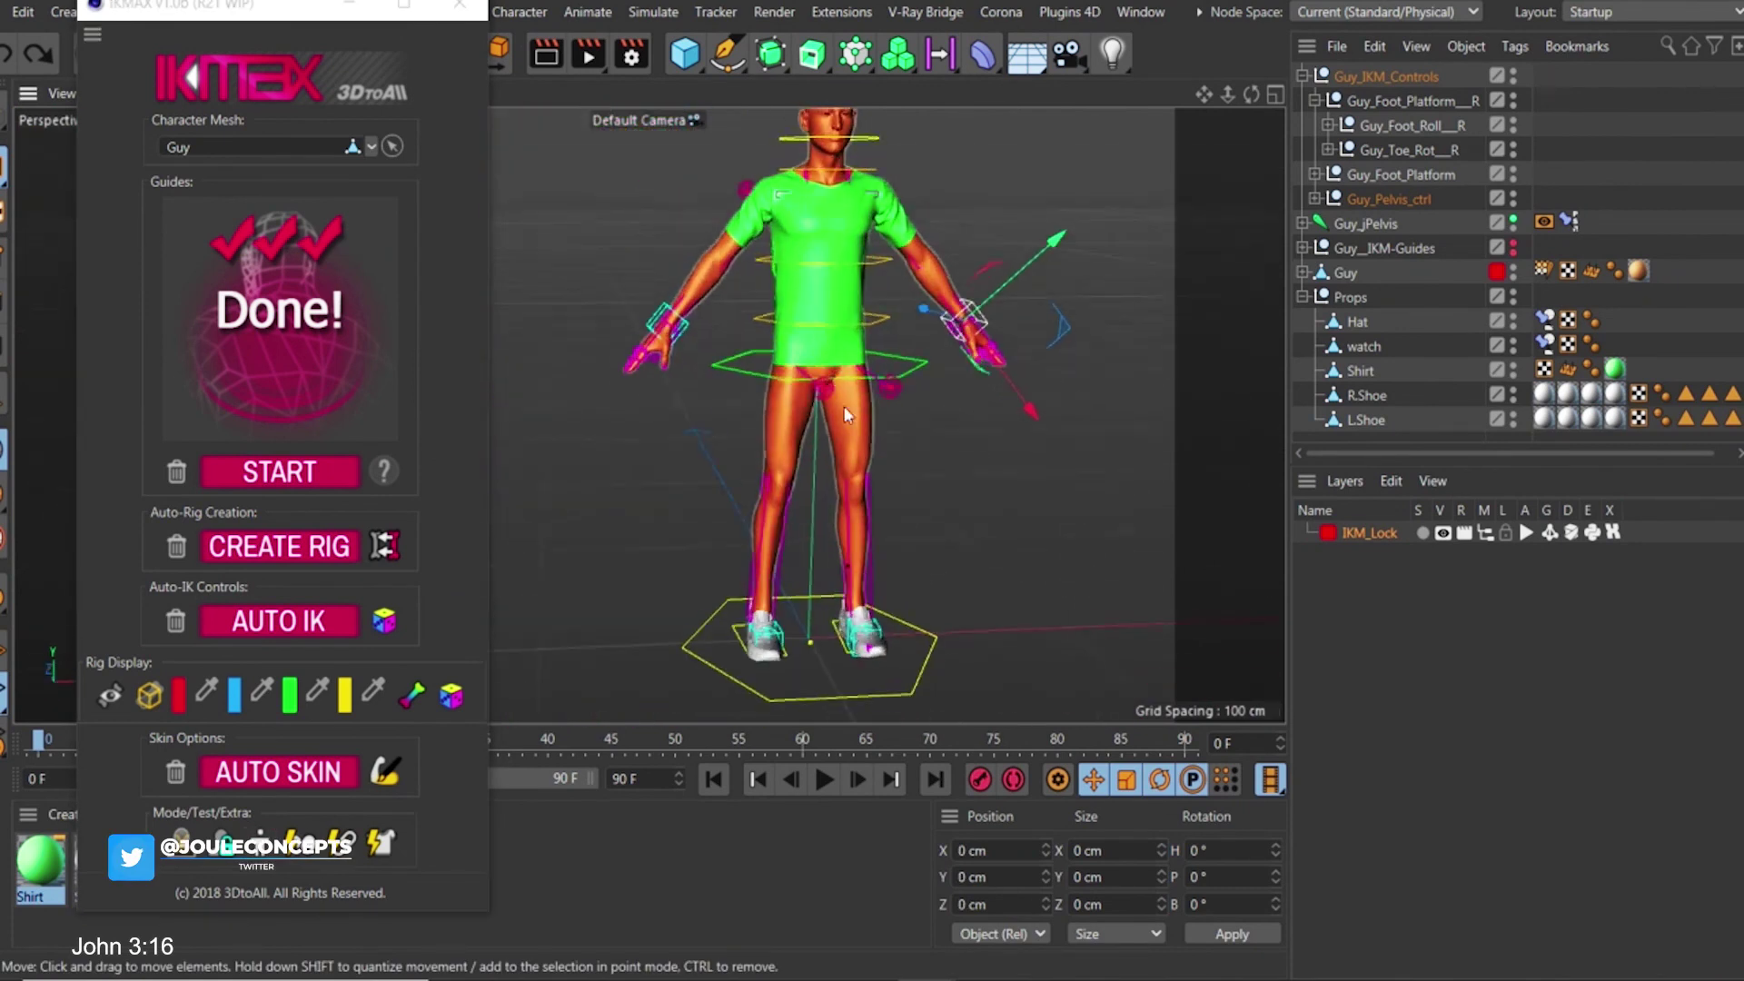
right_click_drag(829, 443, 867, 399, "alt")
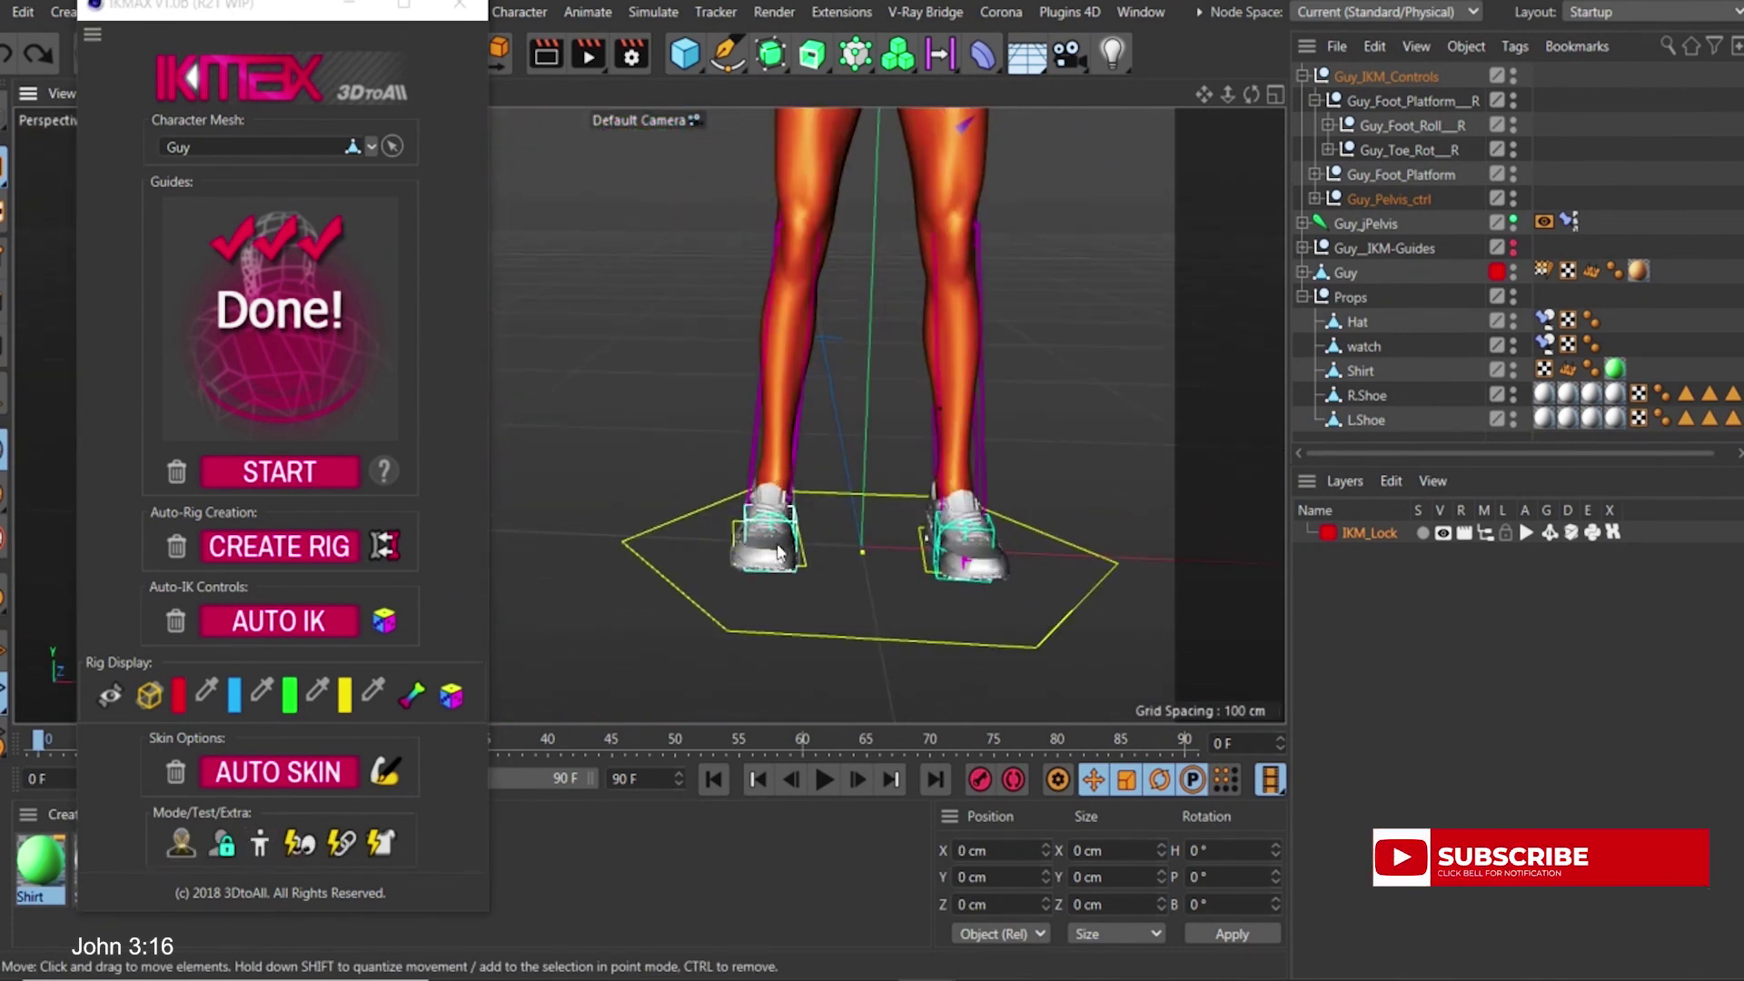
middle_click_drag(775, 586, 825, 599, "alt")
scroll(816, 591, "down", 1)
scroll(814, 586, "up", 1)
left_click_drag(812, 582, 886, 622, "alt")
left_click(1362, 395)
left_click(1367, 422, "shift")
left_click_drag(1367, 396, 1363, 371)
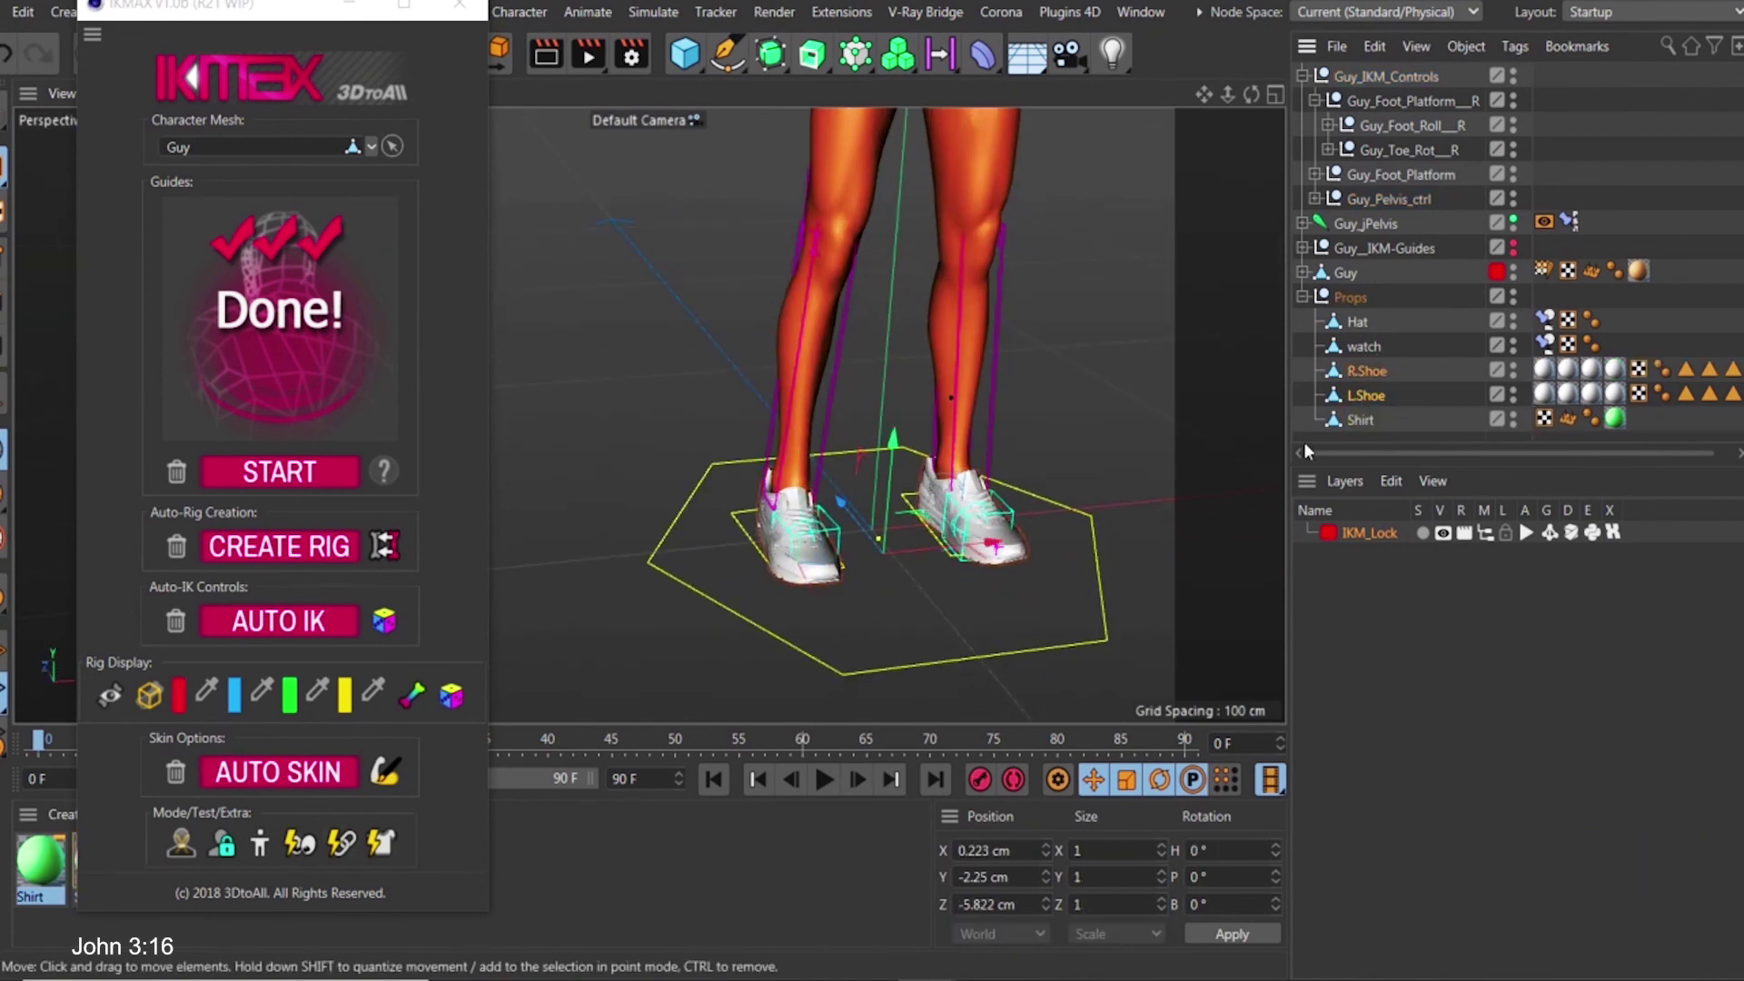
Try constraining R.Shoe to the character's right foot with FastAttach
left_click(1366, 370)
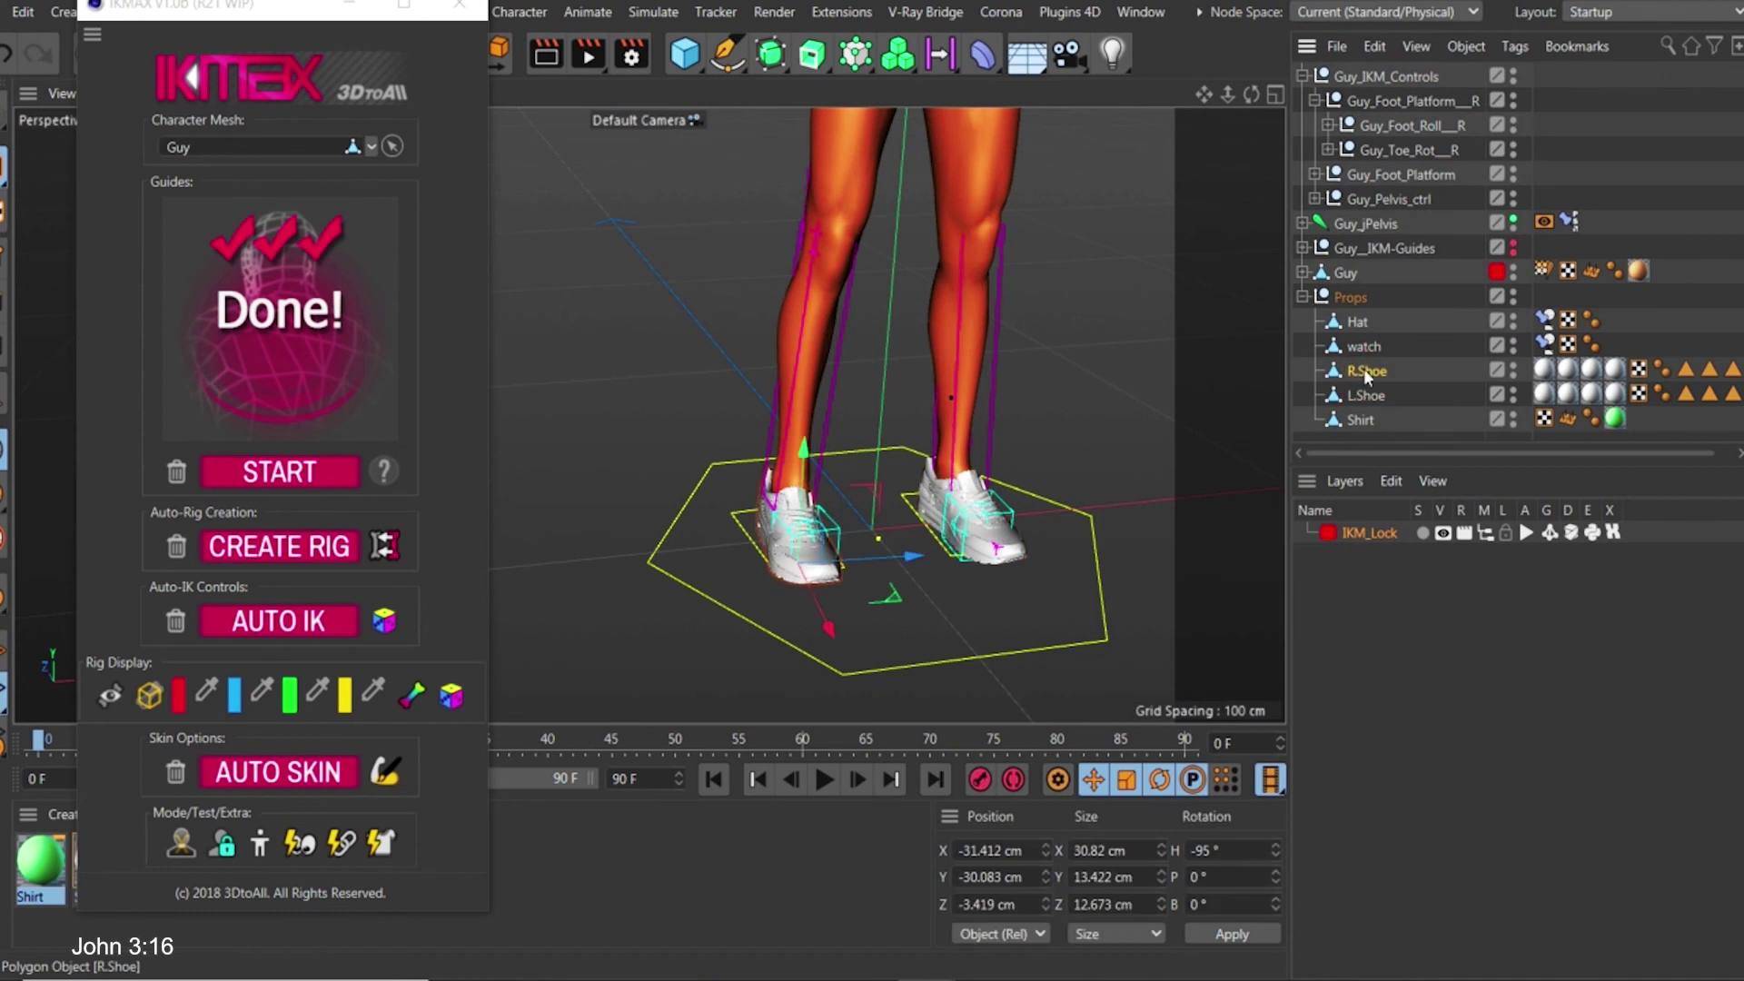
left_click(382, 843)
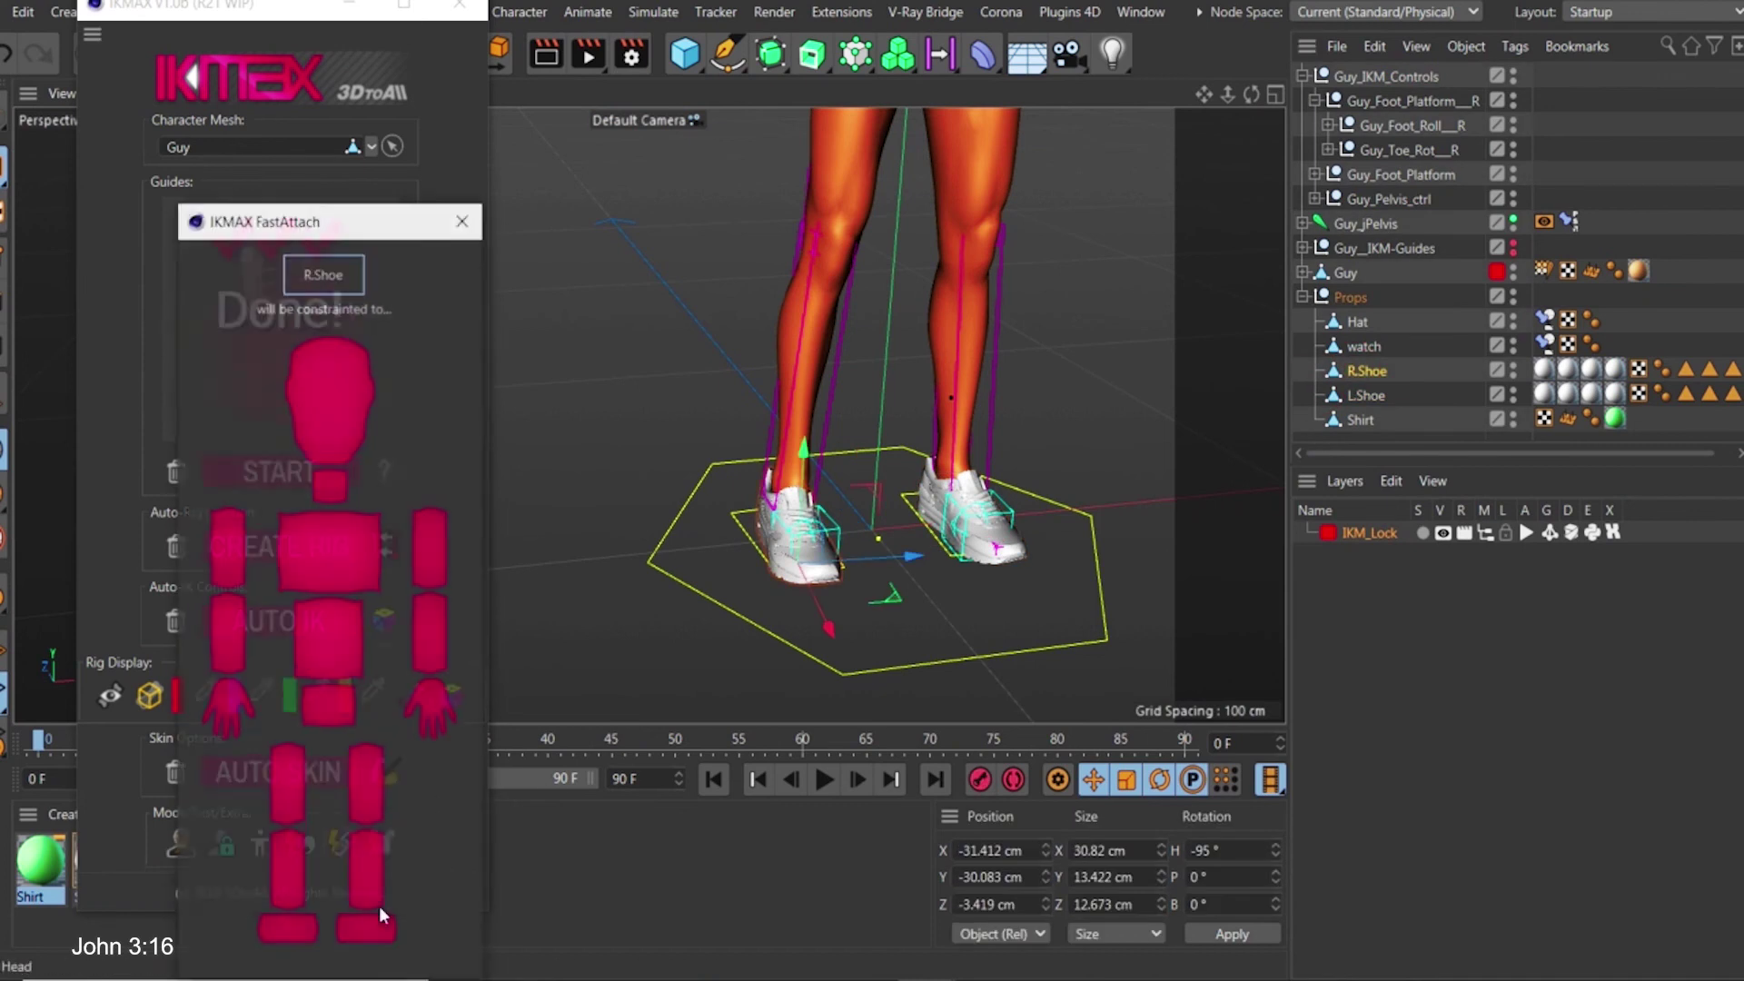
left_click(297, 938)
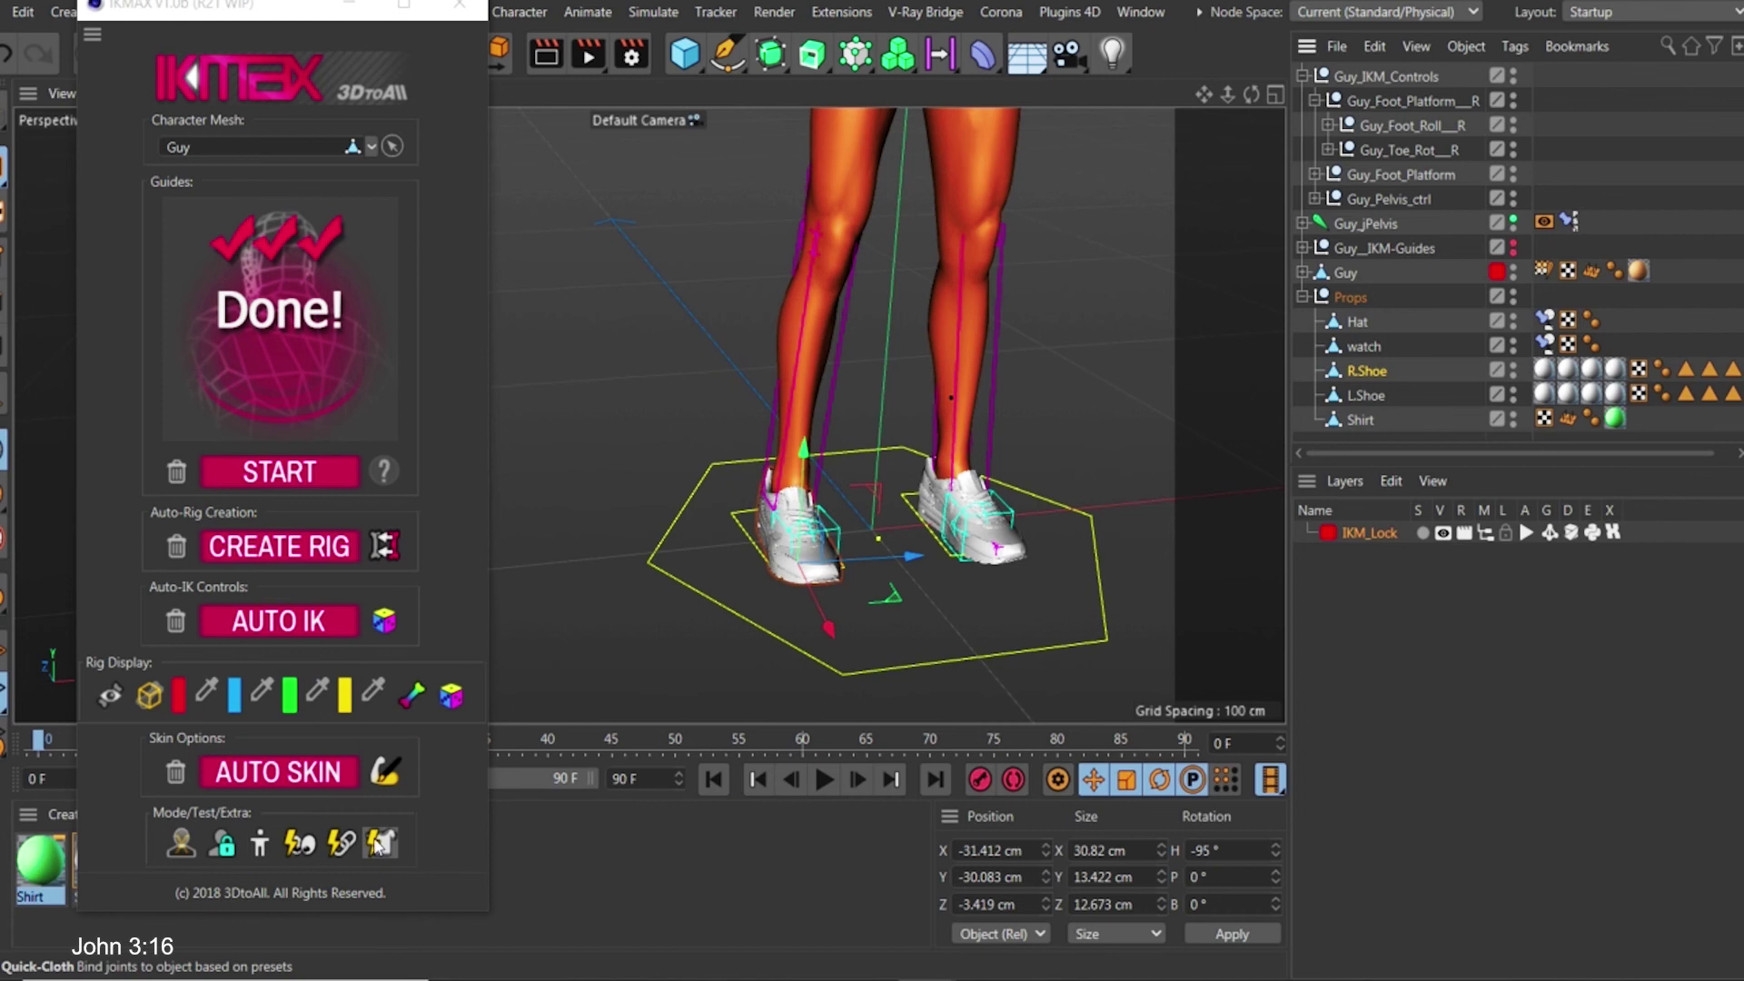
Try moving R.Shoe and the right foot platform control to compare their movement, and undo the moves
left_click_drag(892, 540, 695, 389)
key("ctrl+z")
left_click(697, 393)
left_click(880, 521)
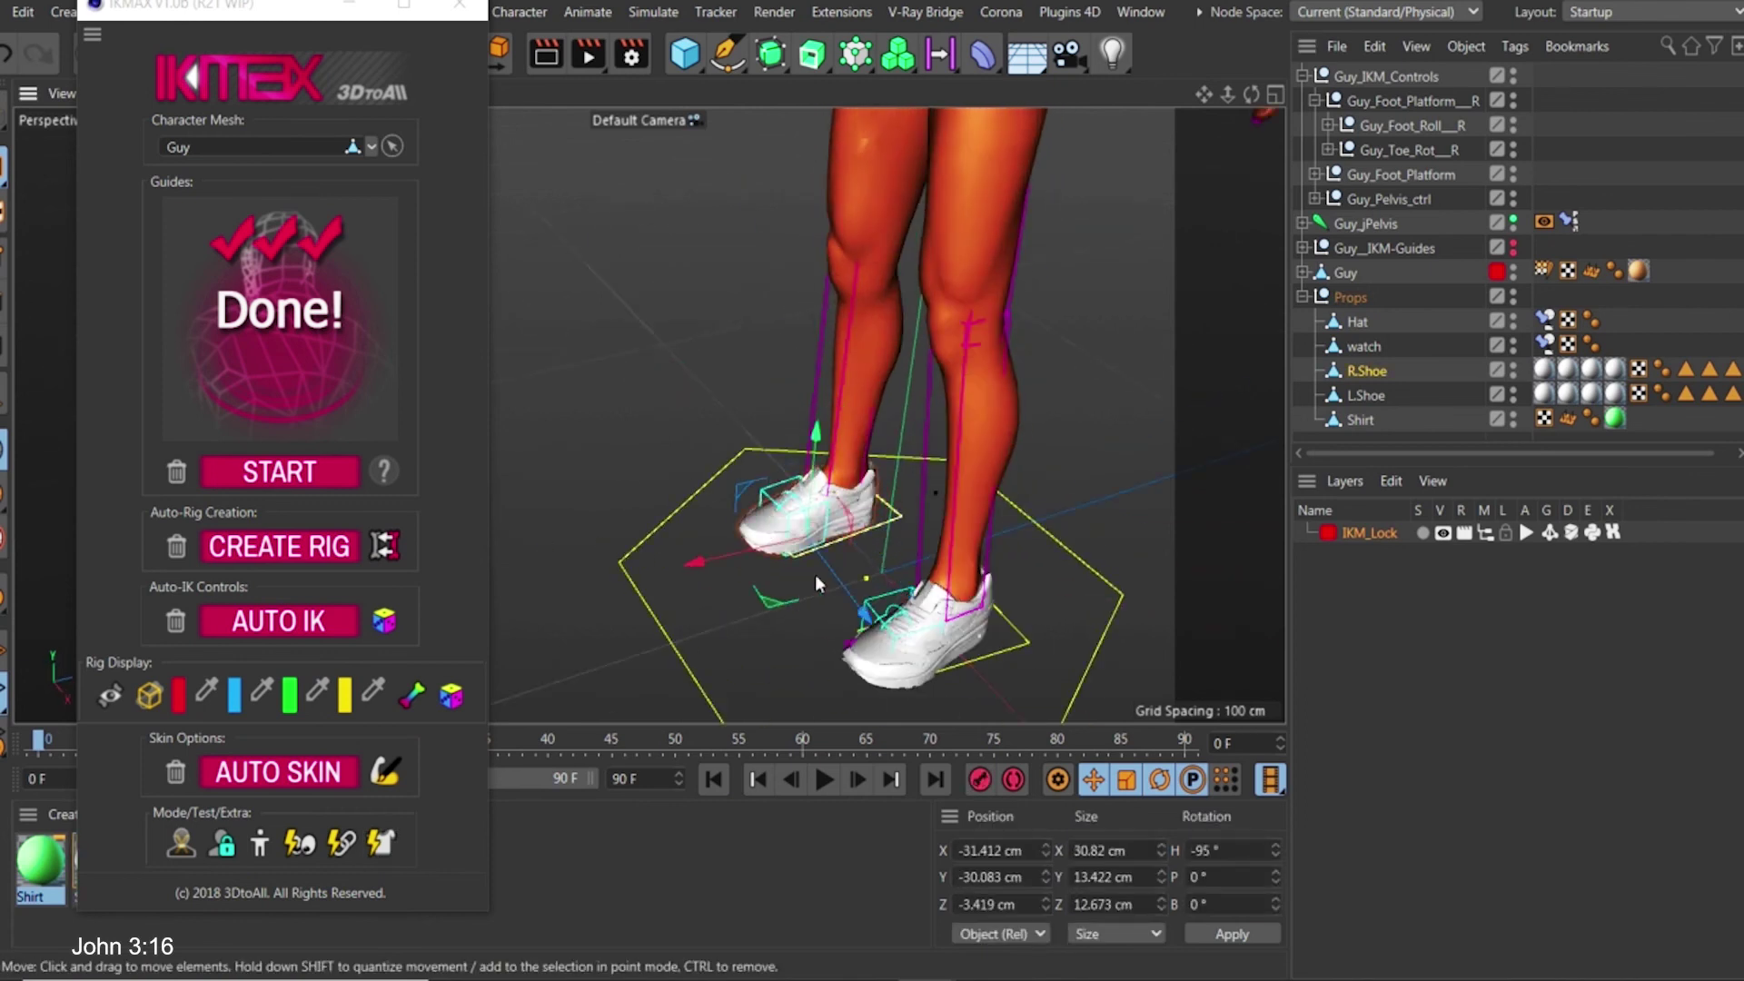
left_click_drag(720, 557, 641, 594)
key("ctrl+z")
left_click(901, 516)
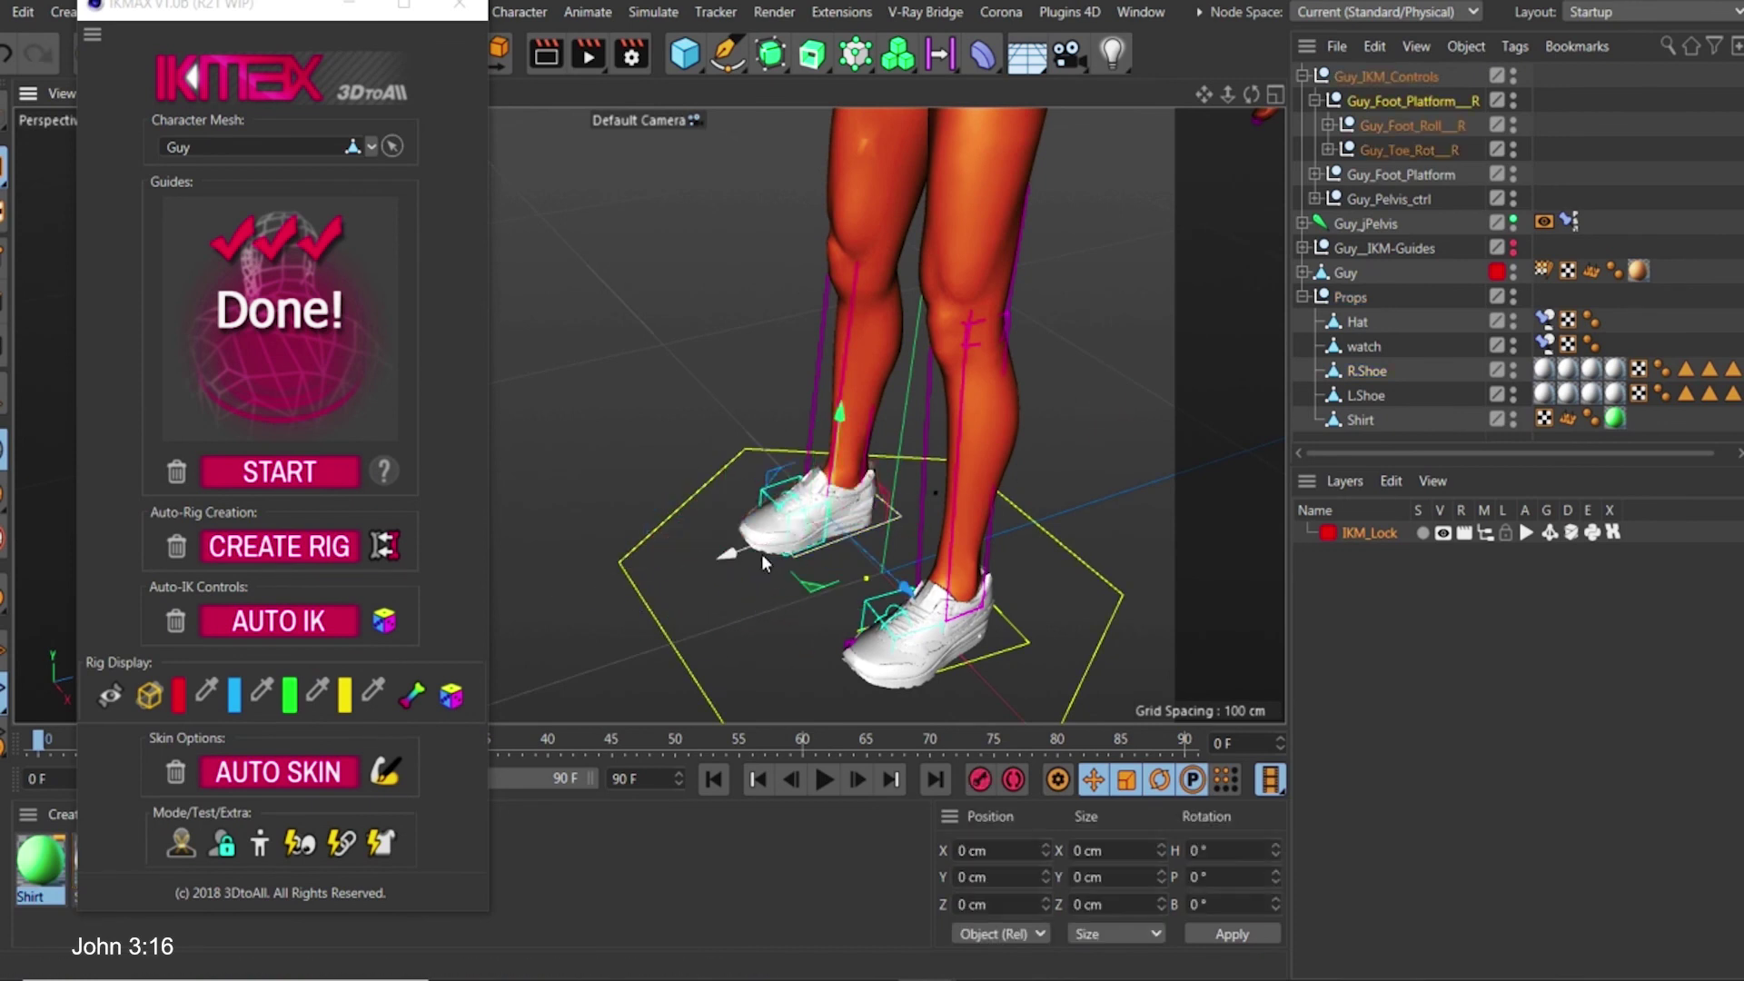
mouse_move(739, 552)
left_mouse_down()
mouse_move(604, 589)
mouse_move(800, 536)
mouse_move(787, 521)
mouse_move(736, 551)
left_mouse_up()
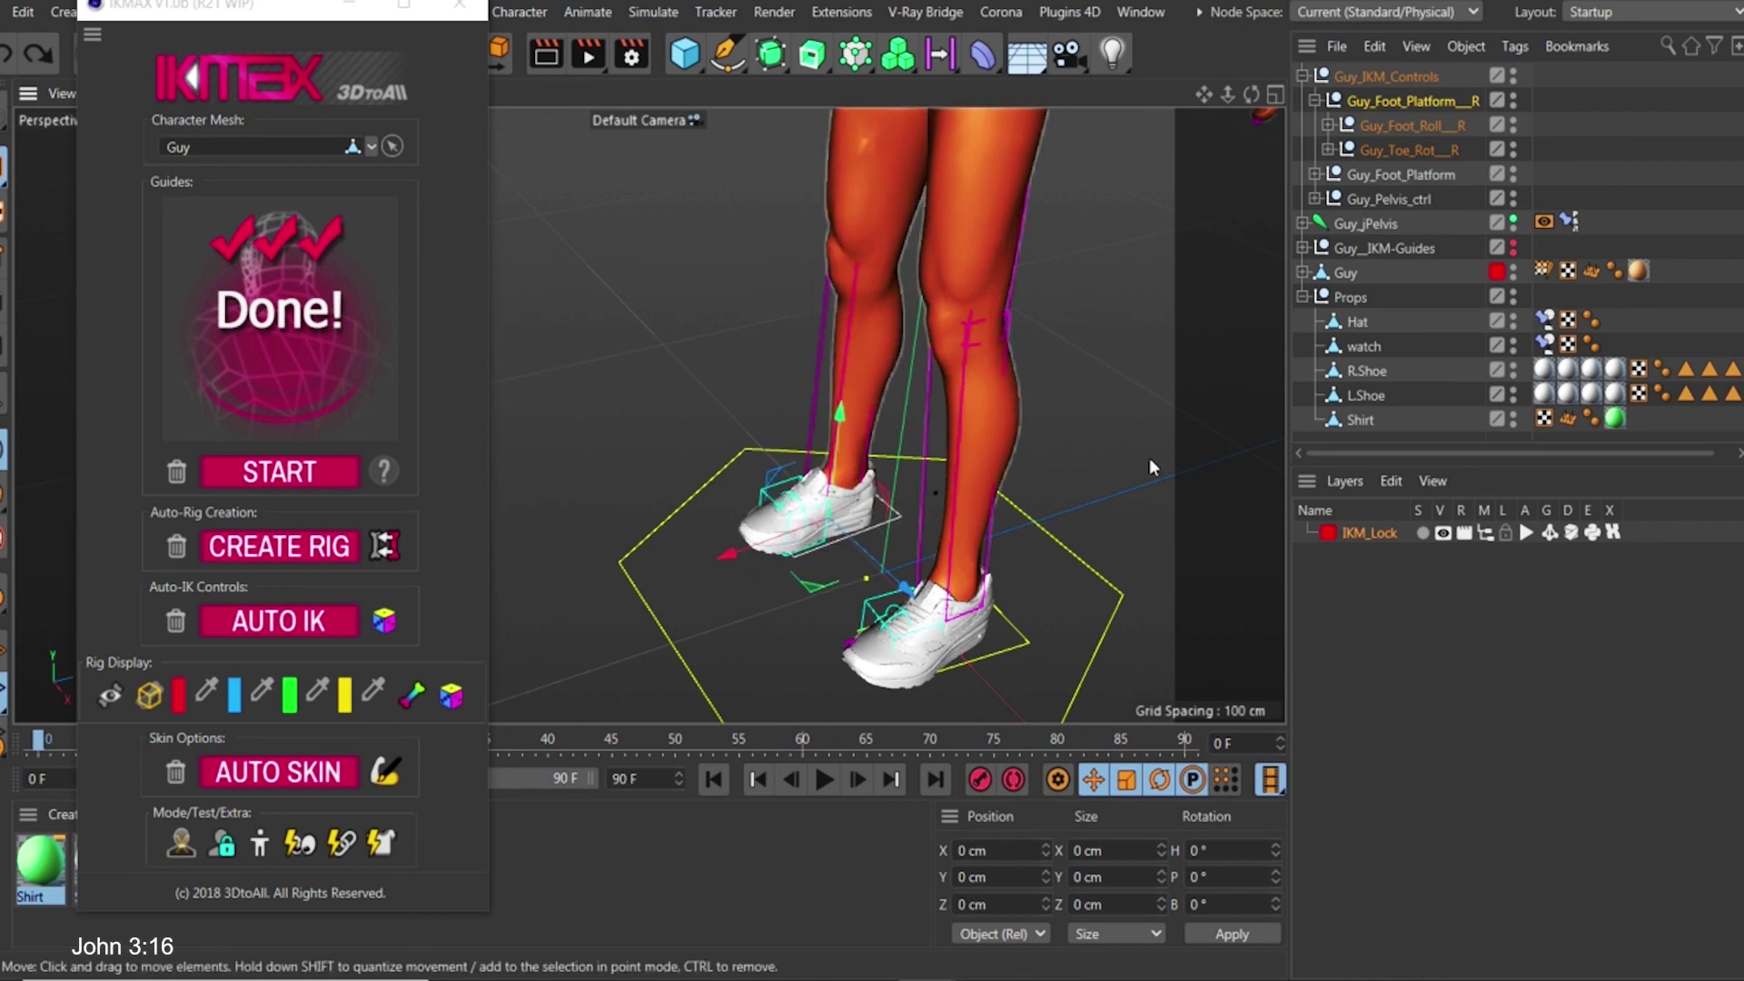
Bind R.Shoe to the rig as a Right Shoe with IKMAX Fast Bind and collapse its hierarchy in Props
left_click(1368, 370)
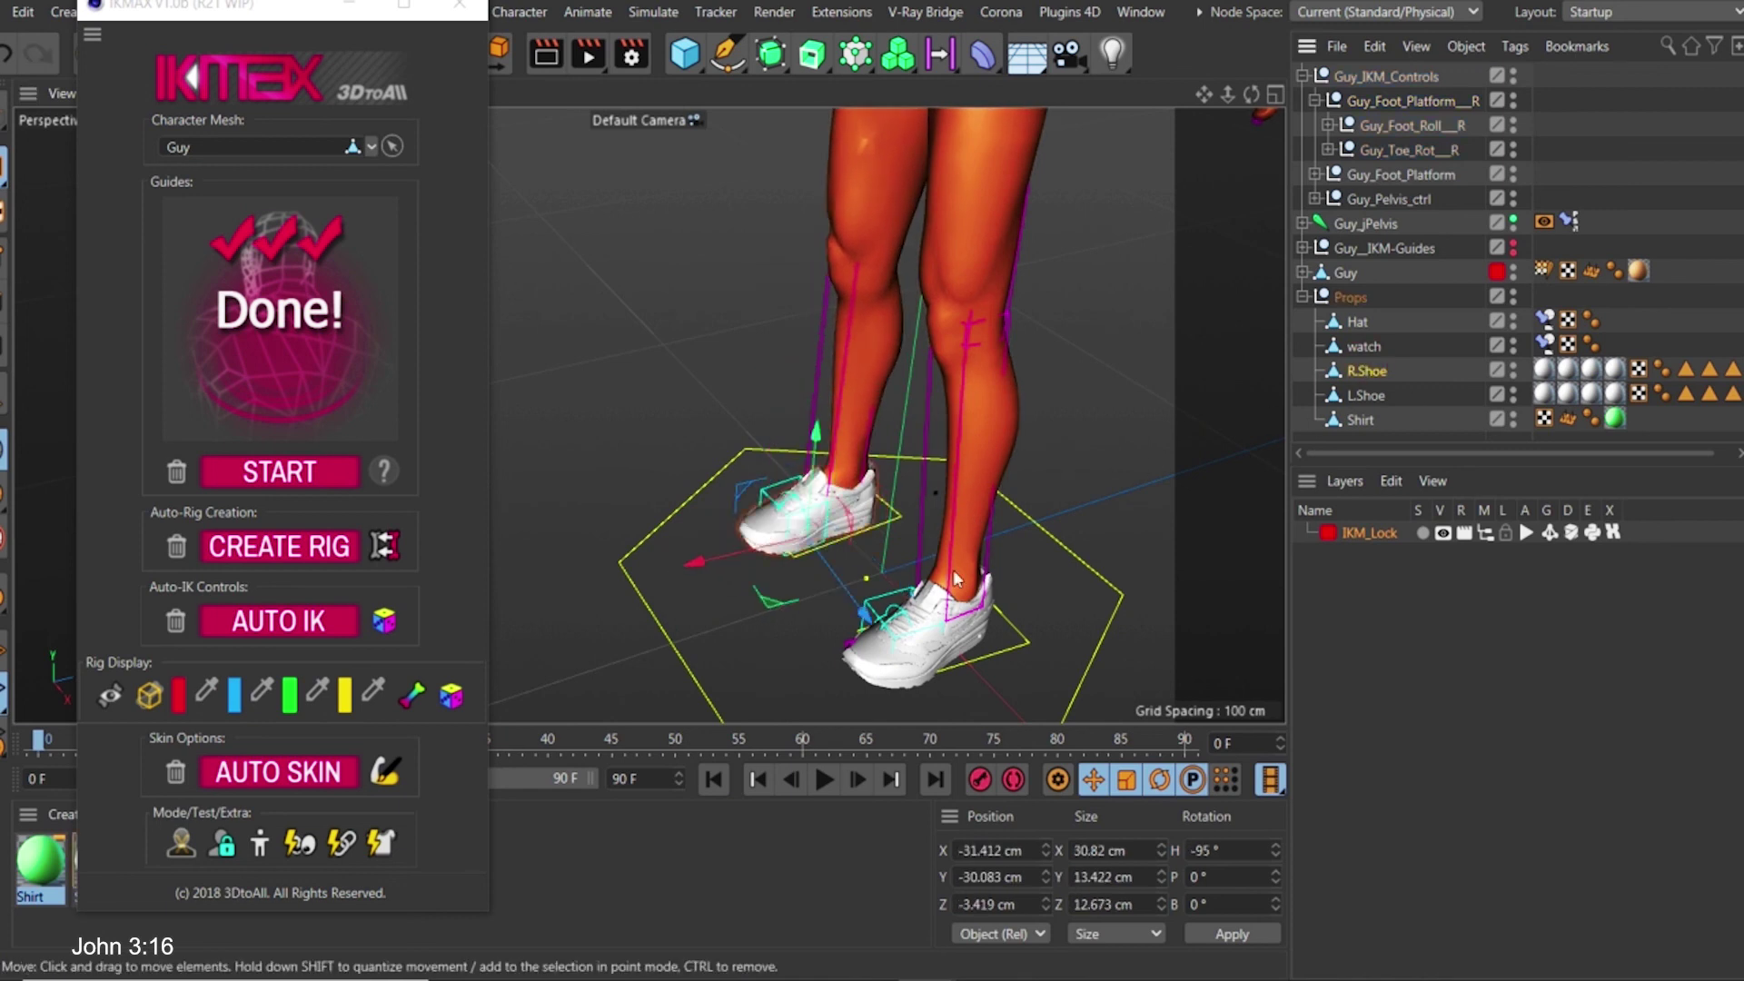
left_click(396, 843)
left_click_drag(368, 313, 374, 59)
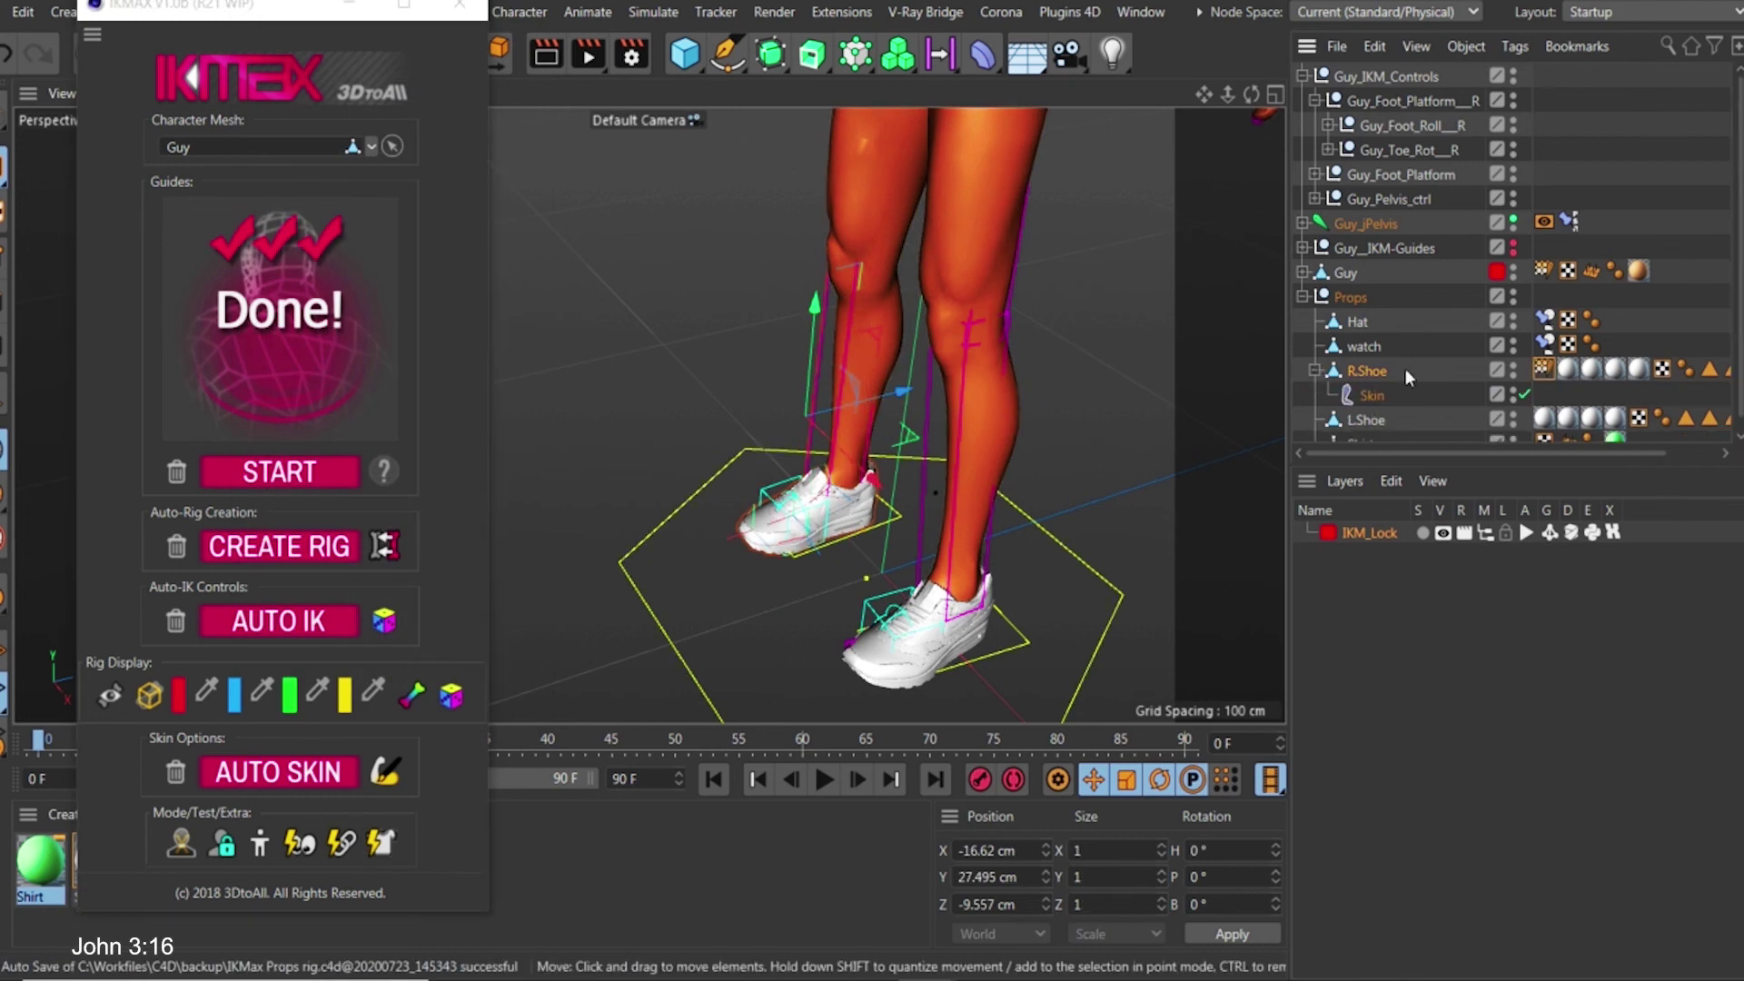
left_click(1363, 368)
scroll(781, 508, "up", 5)
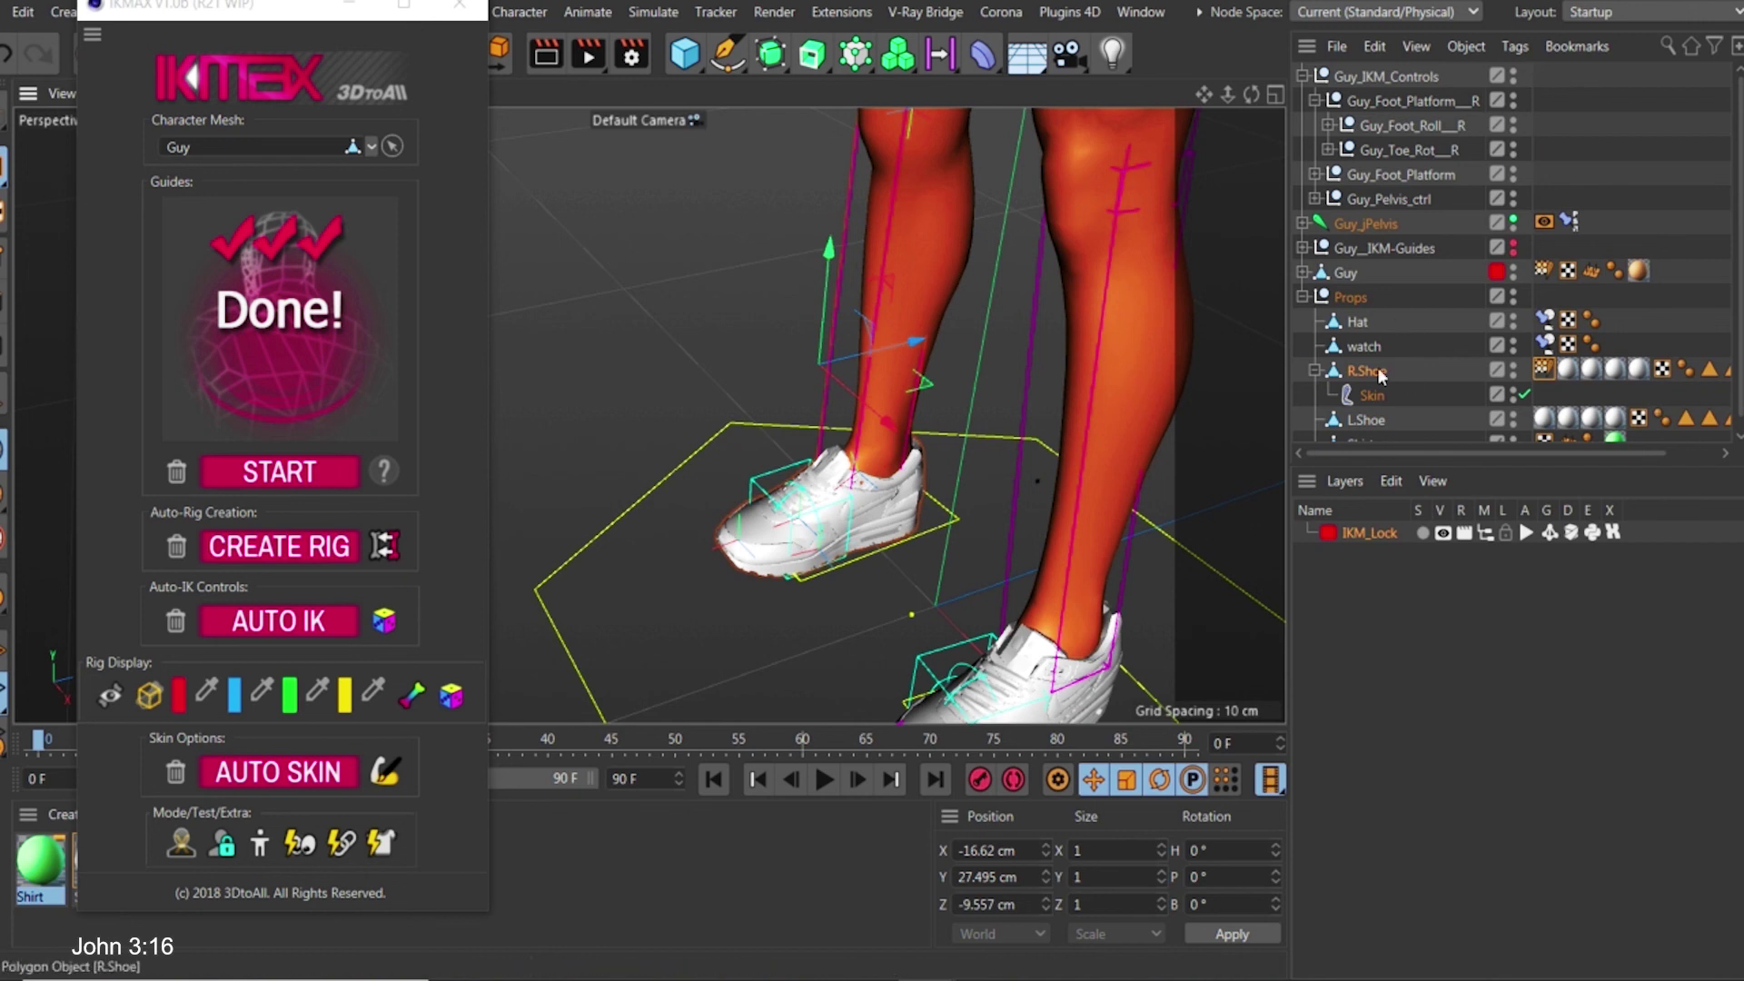
left_click(1315, 371)
Test the bound right shoe by moving the foot platform and rotating the foot roll control, and undo the changes
left_click_drag(930, 527, 878, 534)
key("ctrl+z")
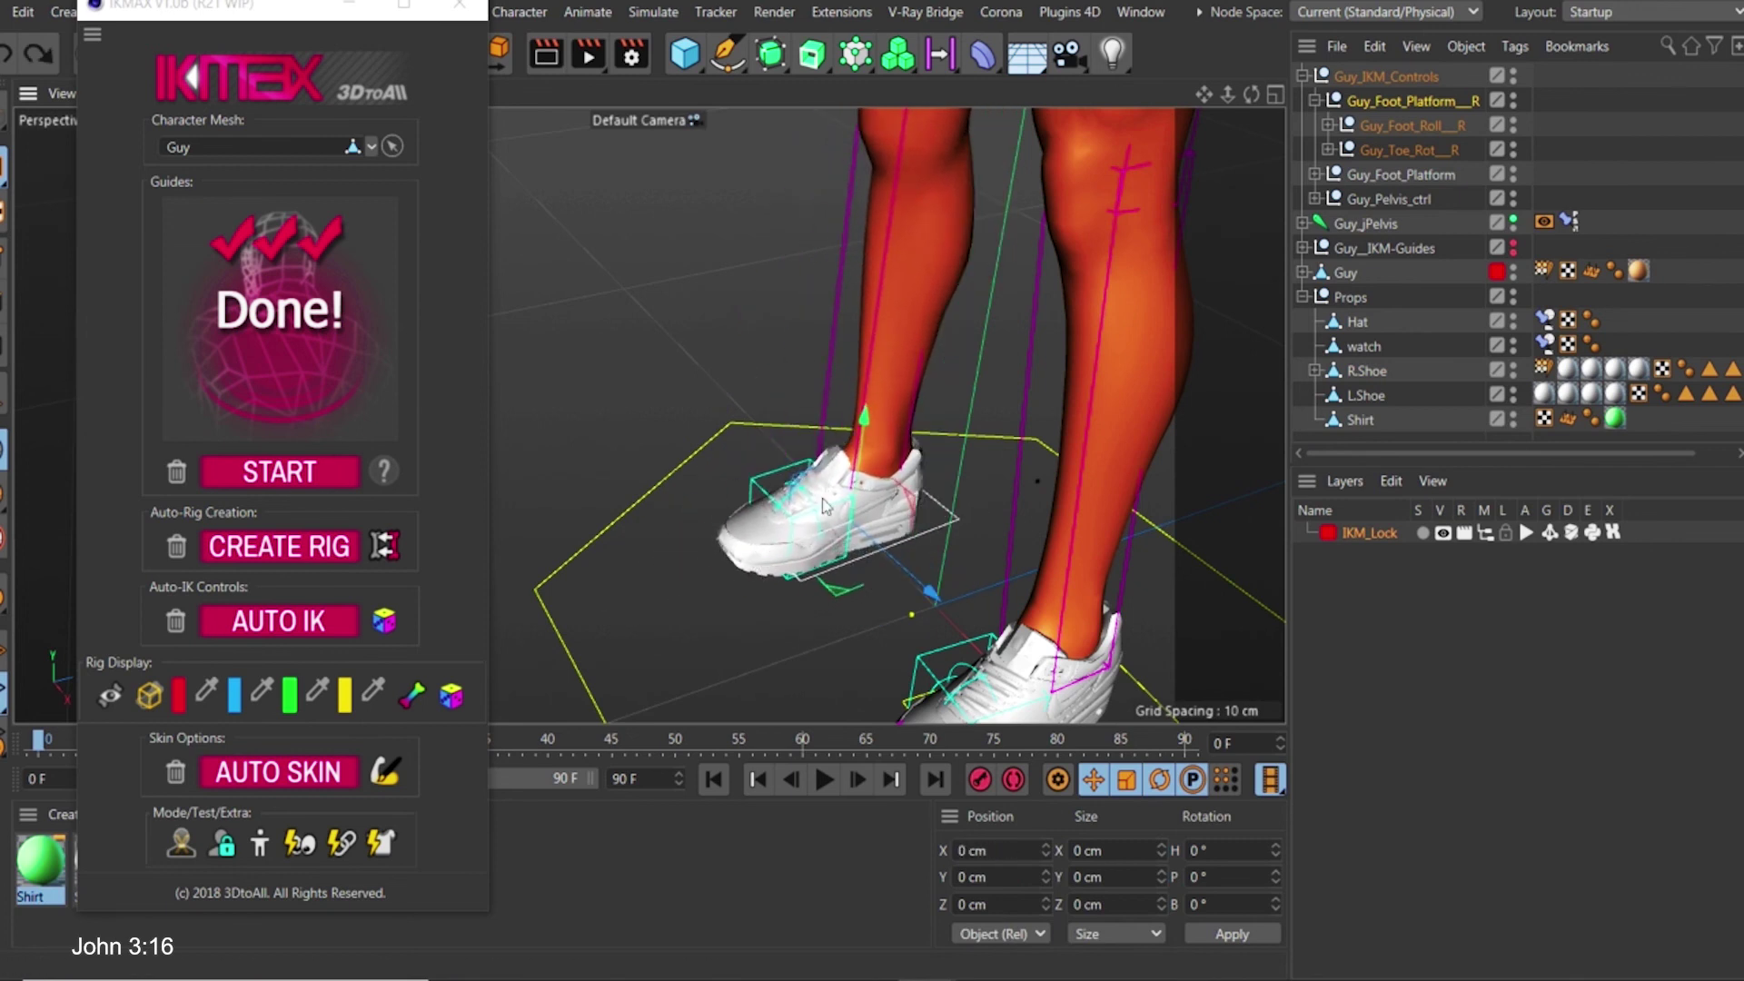
left_click(786, 495)
key("r")
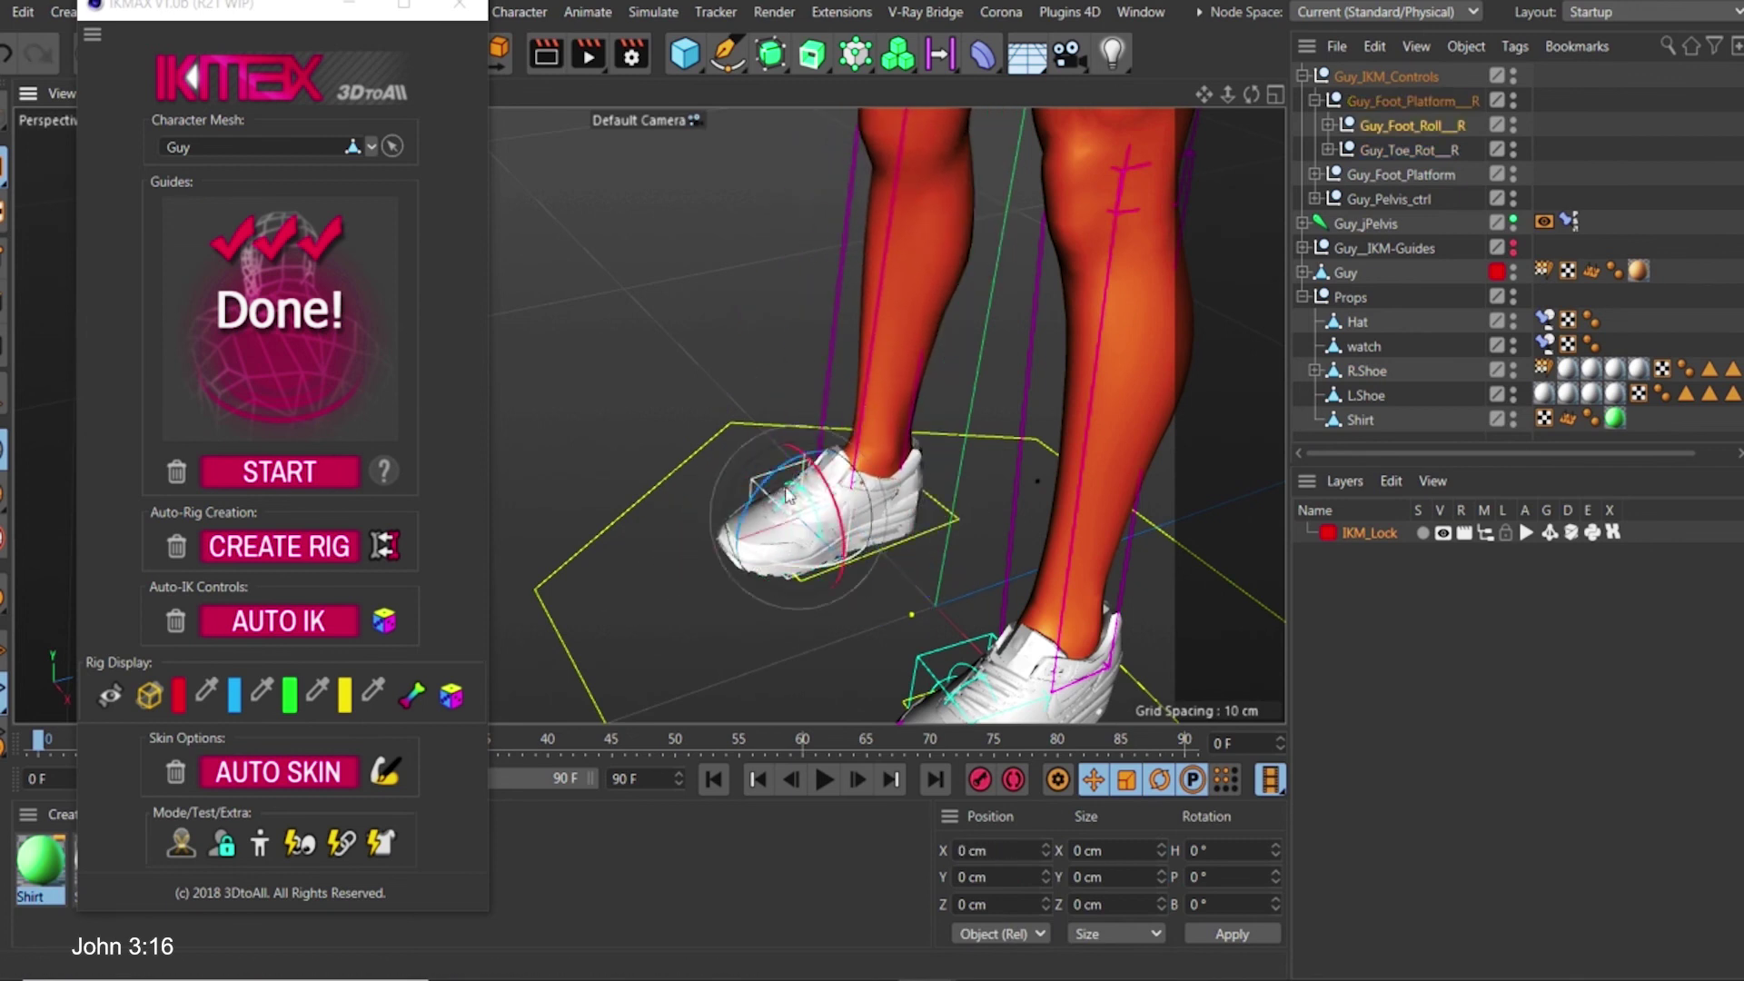
left_click_drag(770, 472, 822, 521)
scroll(799, 509, "up", 2)
key("ctrl+z")
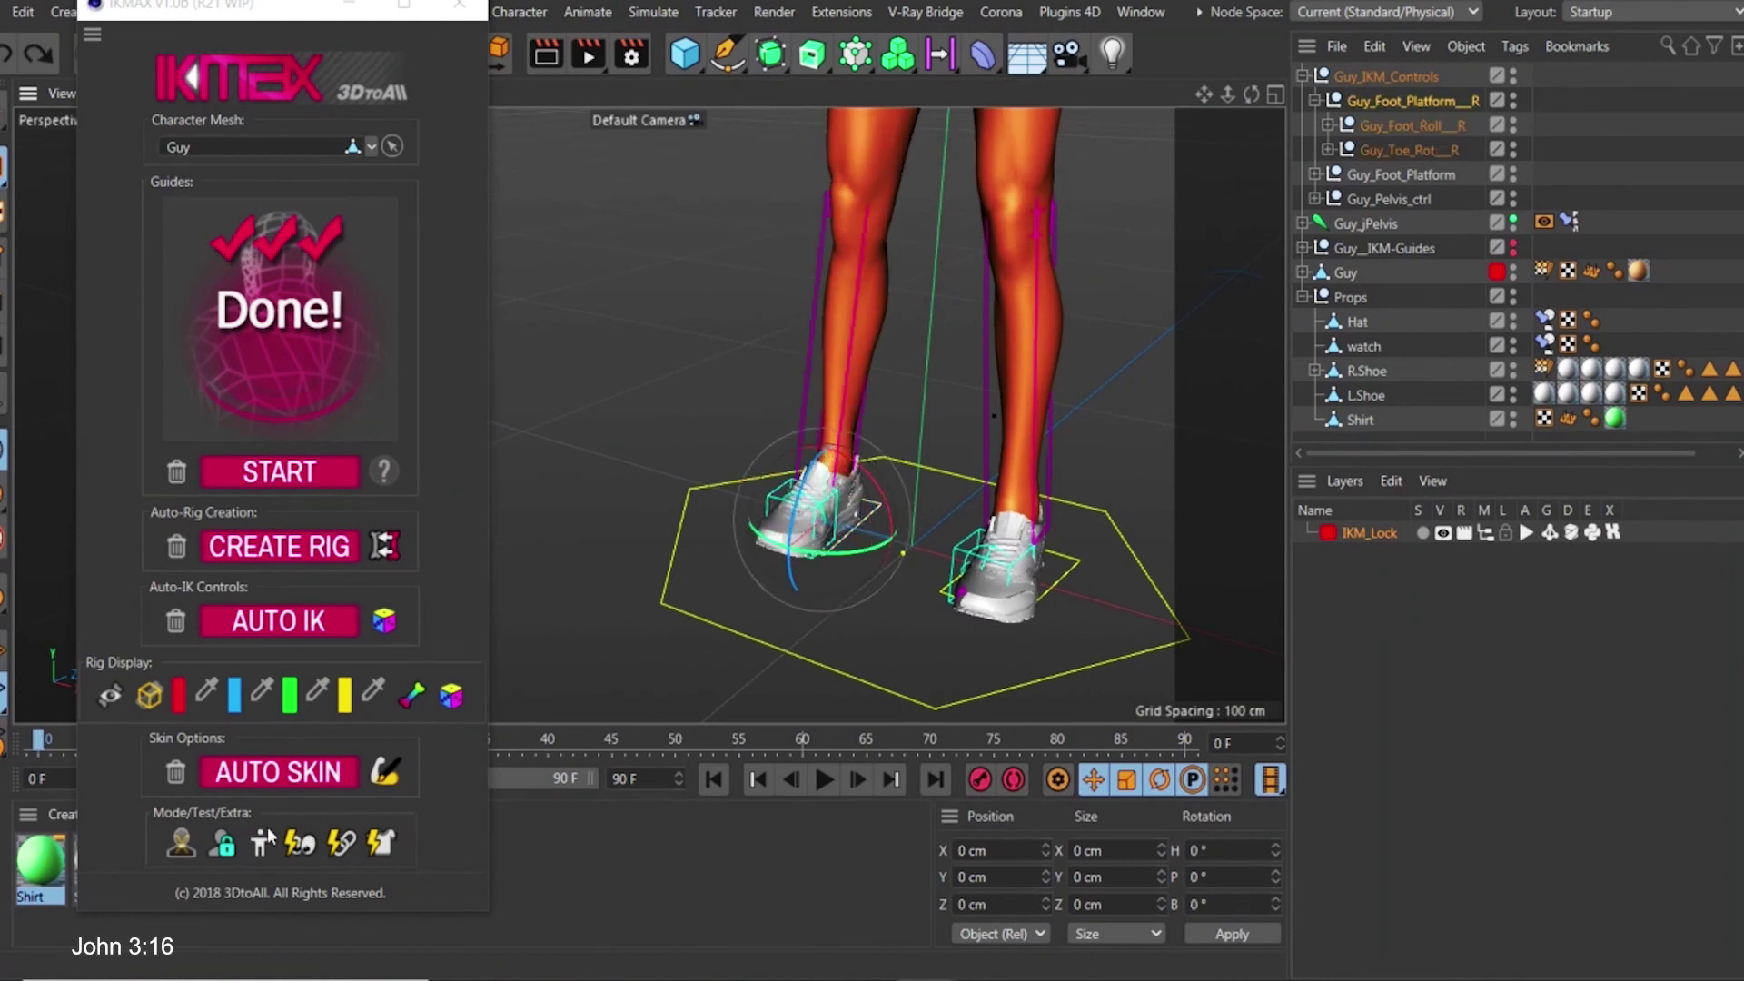
Bind L.Shoe to the rig as a Left Shoe with IKMAX Fast Bind
scroll(789, 482, "up", 1)
left_click(1353, 400)
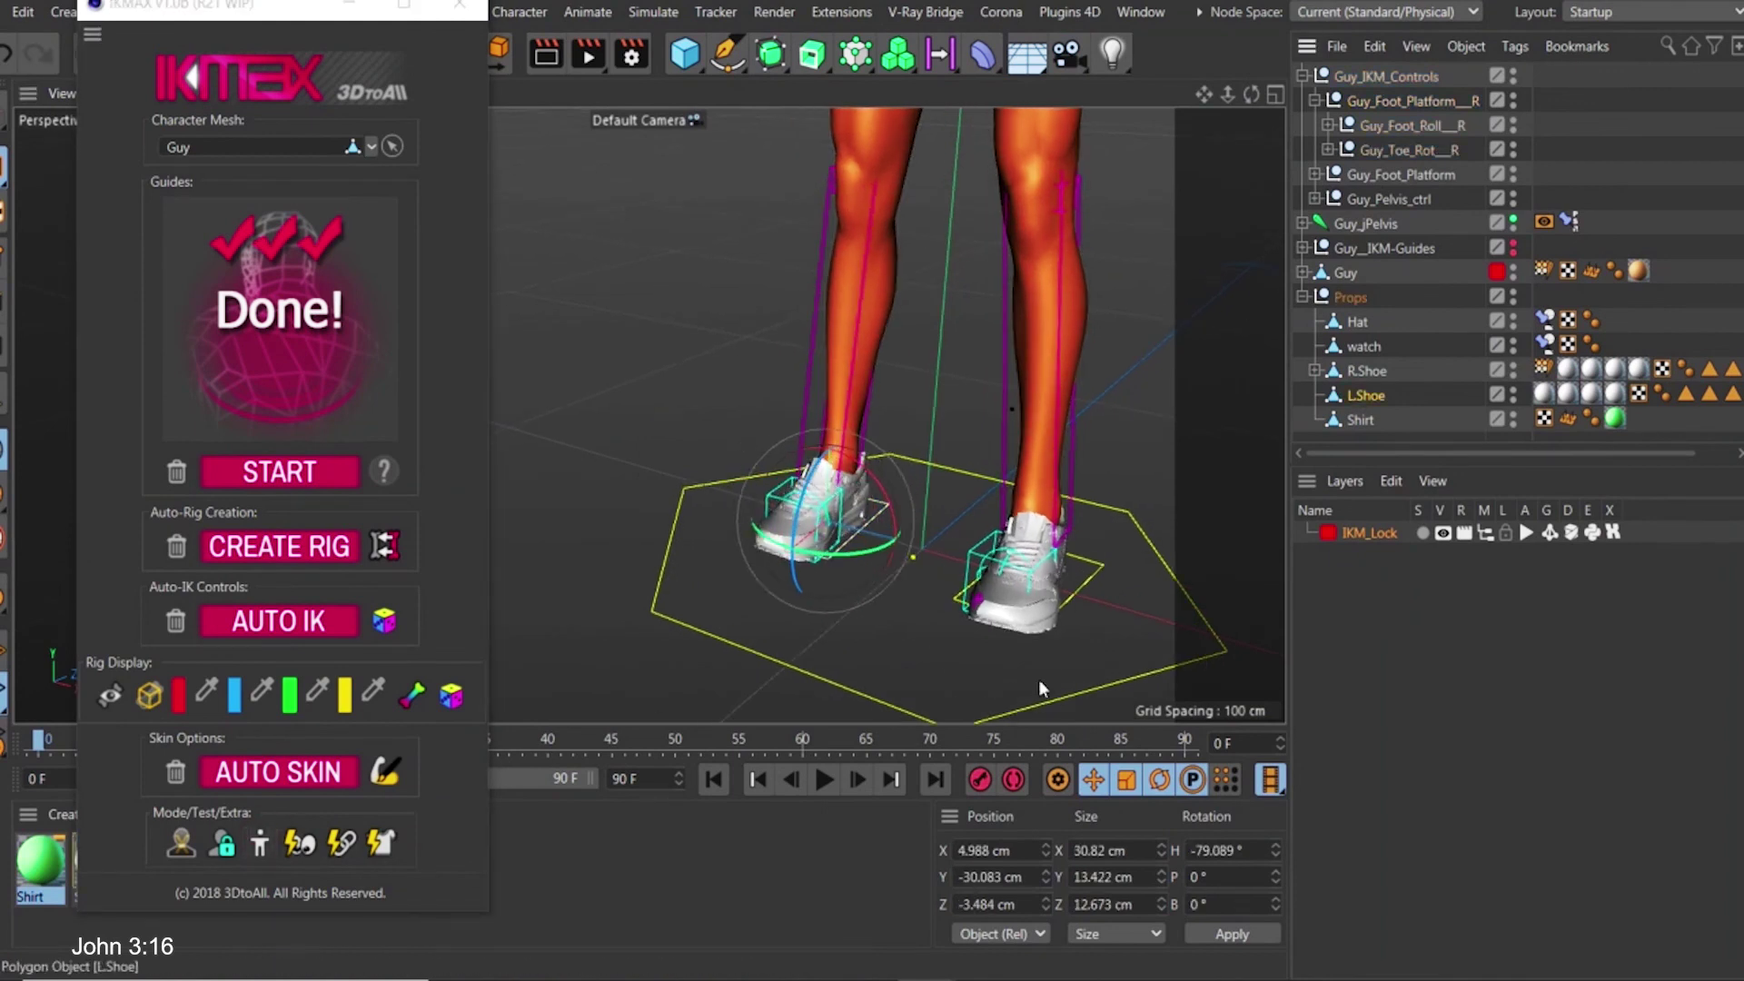
left_click(381, 845)
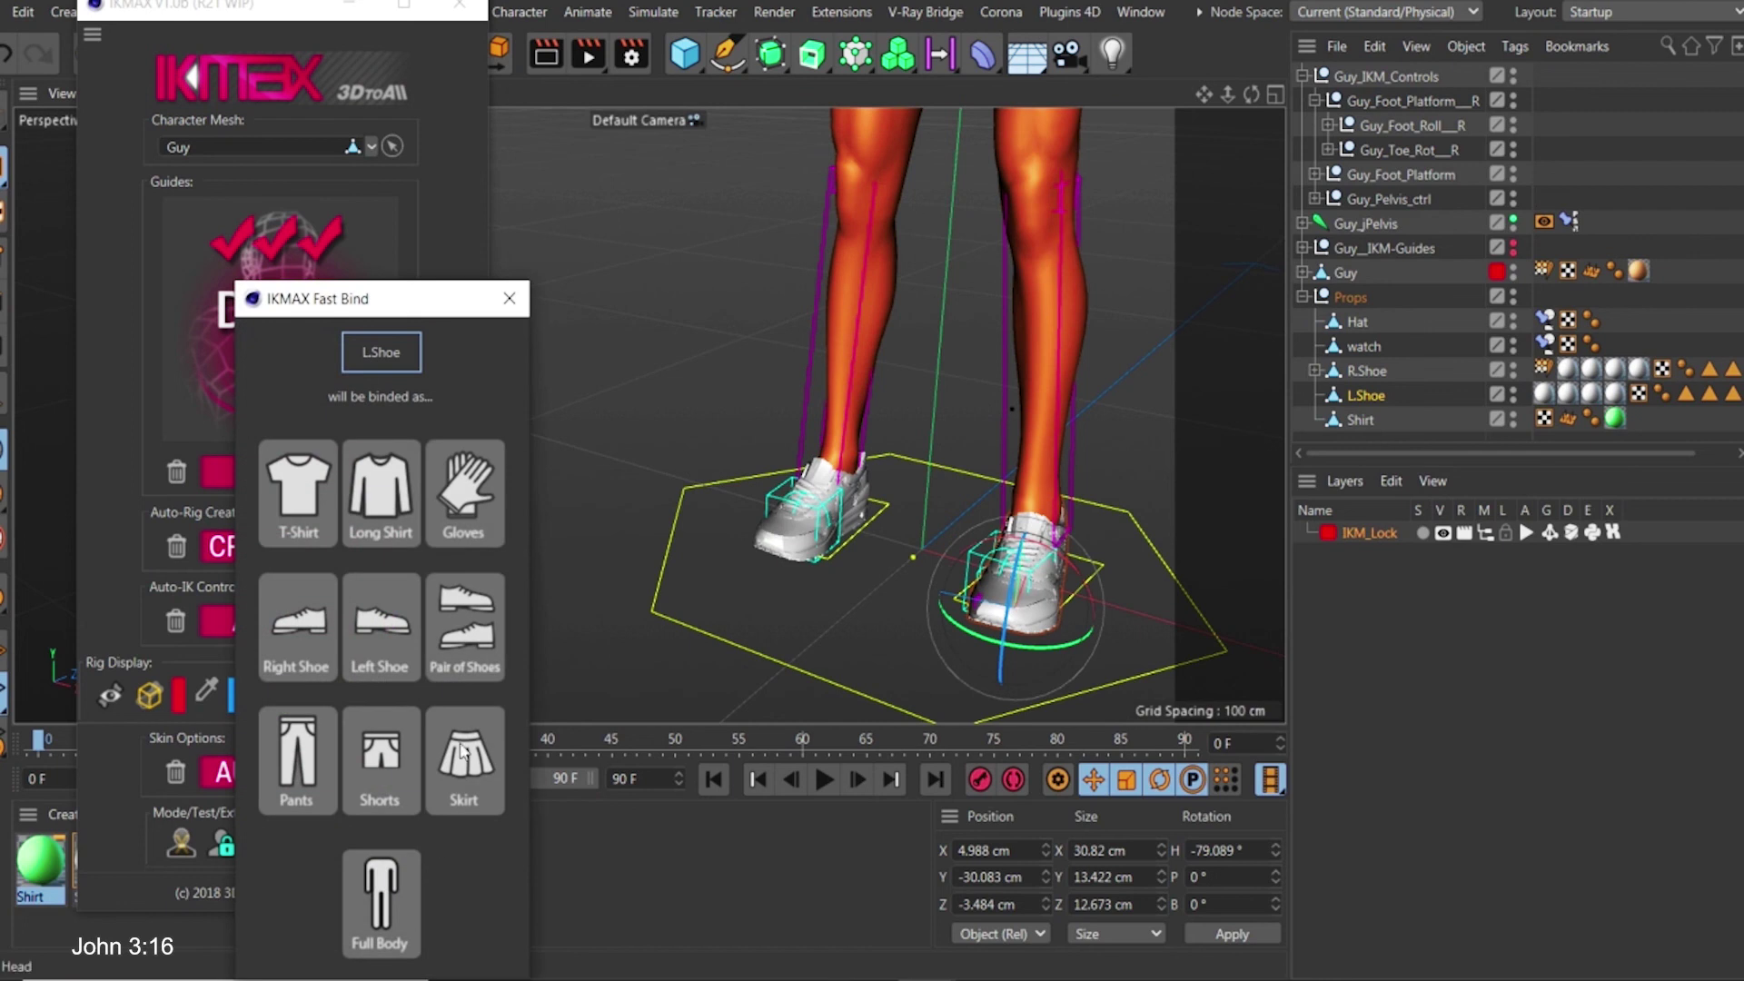
left_click(380, 625)
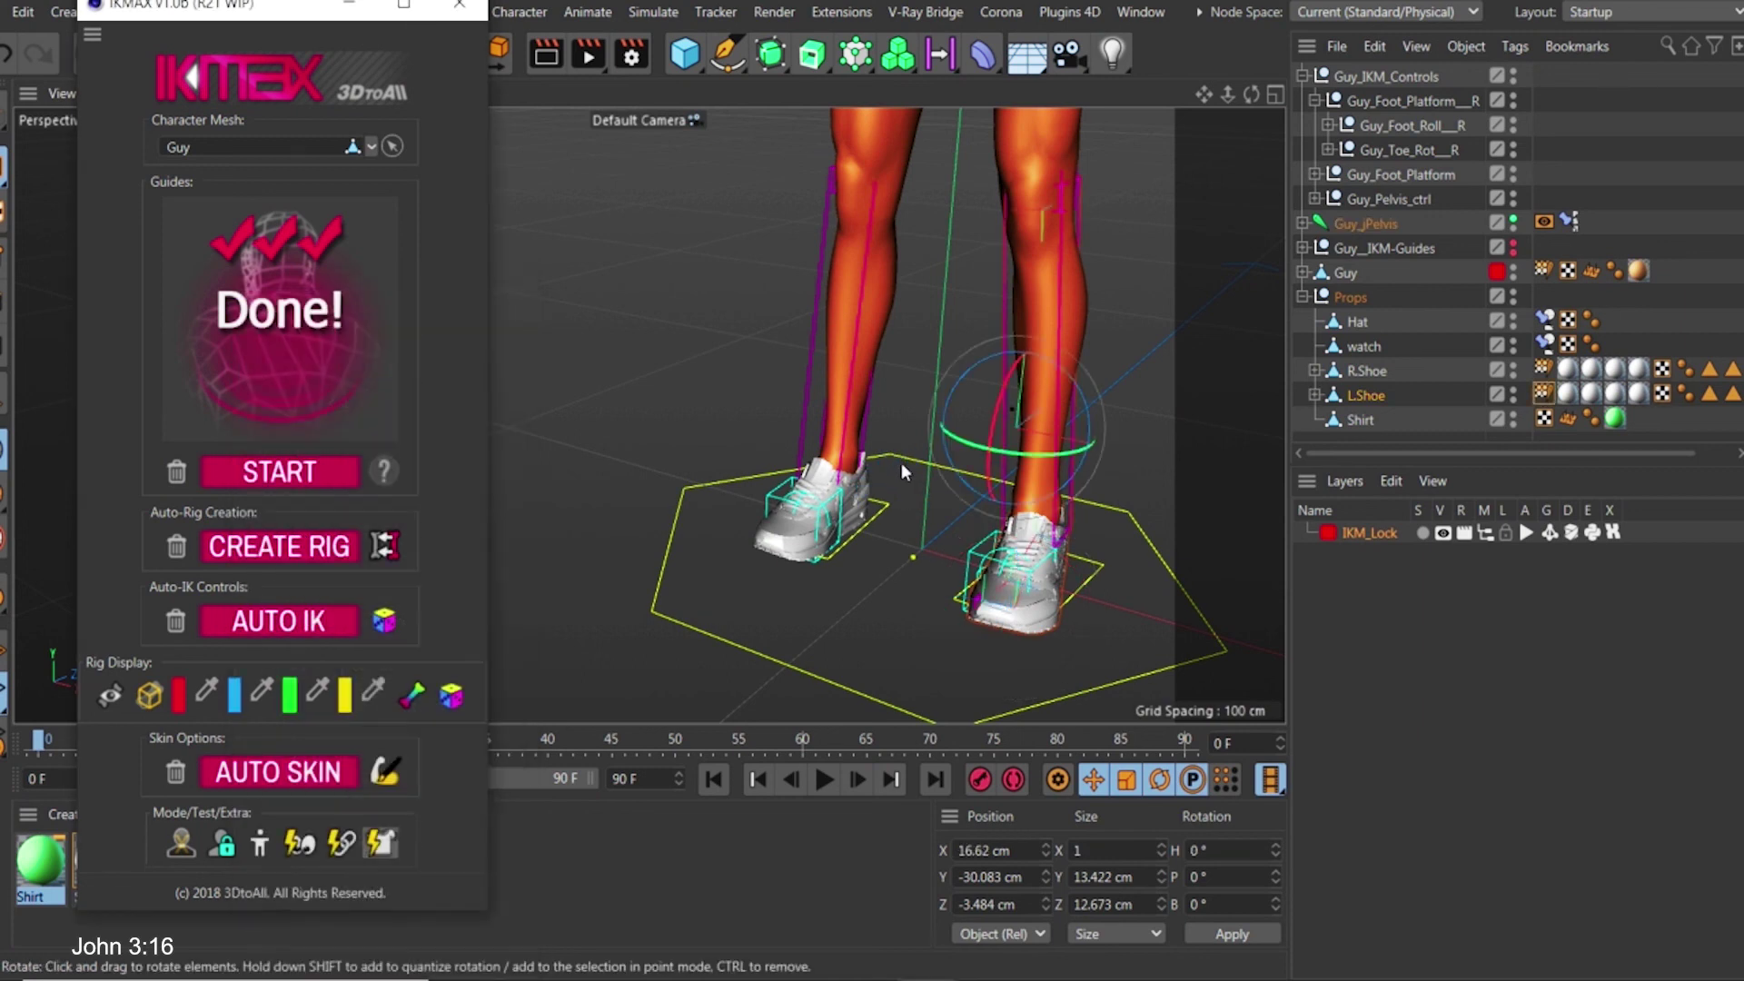
Bind the Shirt in Props to the rig as a T-Shirt with IKMAX Fast Bind
right_click_drag(907, 464, 834, 563, "alt")
middle_click_drag(1006, 234, 962, 342, "alt")
left_click_drag(962, 342, 990, 349, "alt")
right_click_drag(937, 266, 963, 264, "alt")
middle_click_drag(927, 274, 907, 323, "alt")
left_click_drag(885, 325, 950, 304, "alt")
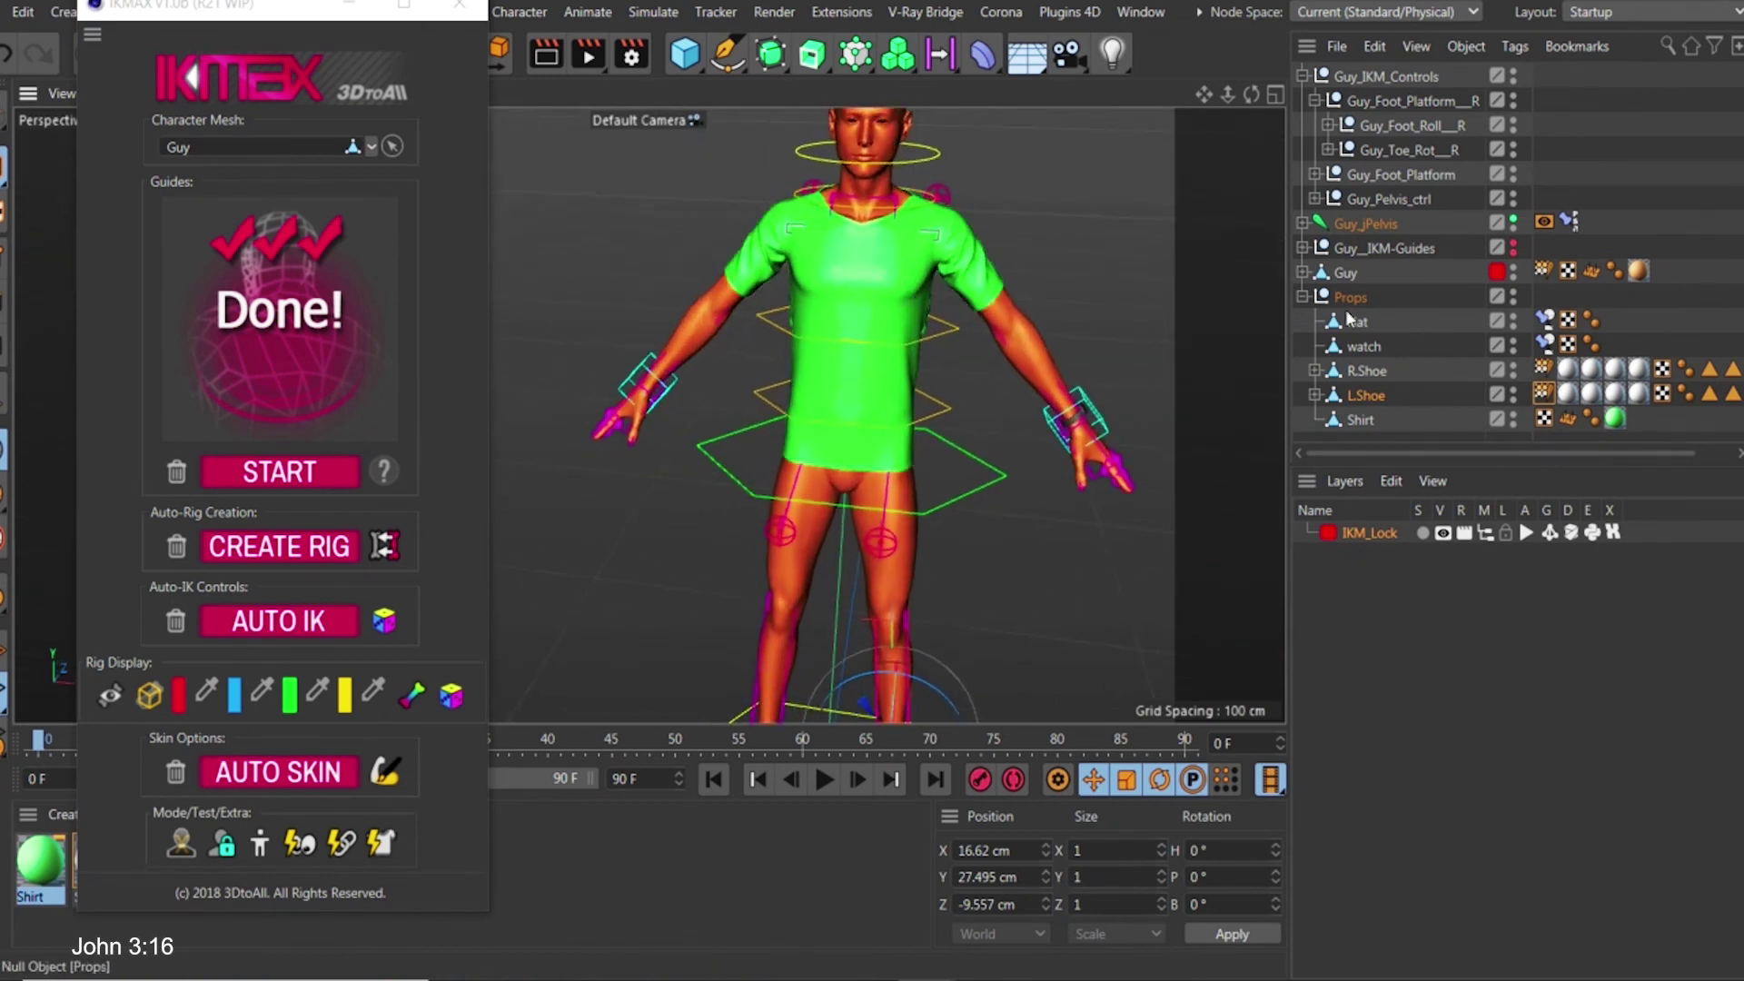
left_click(1358, 423)
left_click_drag(933, 593, 630, 607, "alt")
left_click(379, 854)
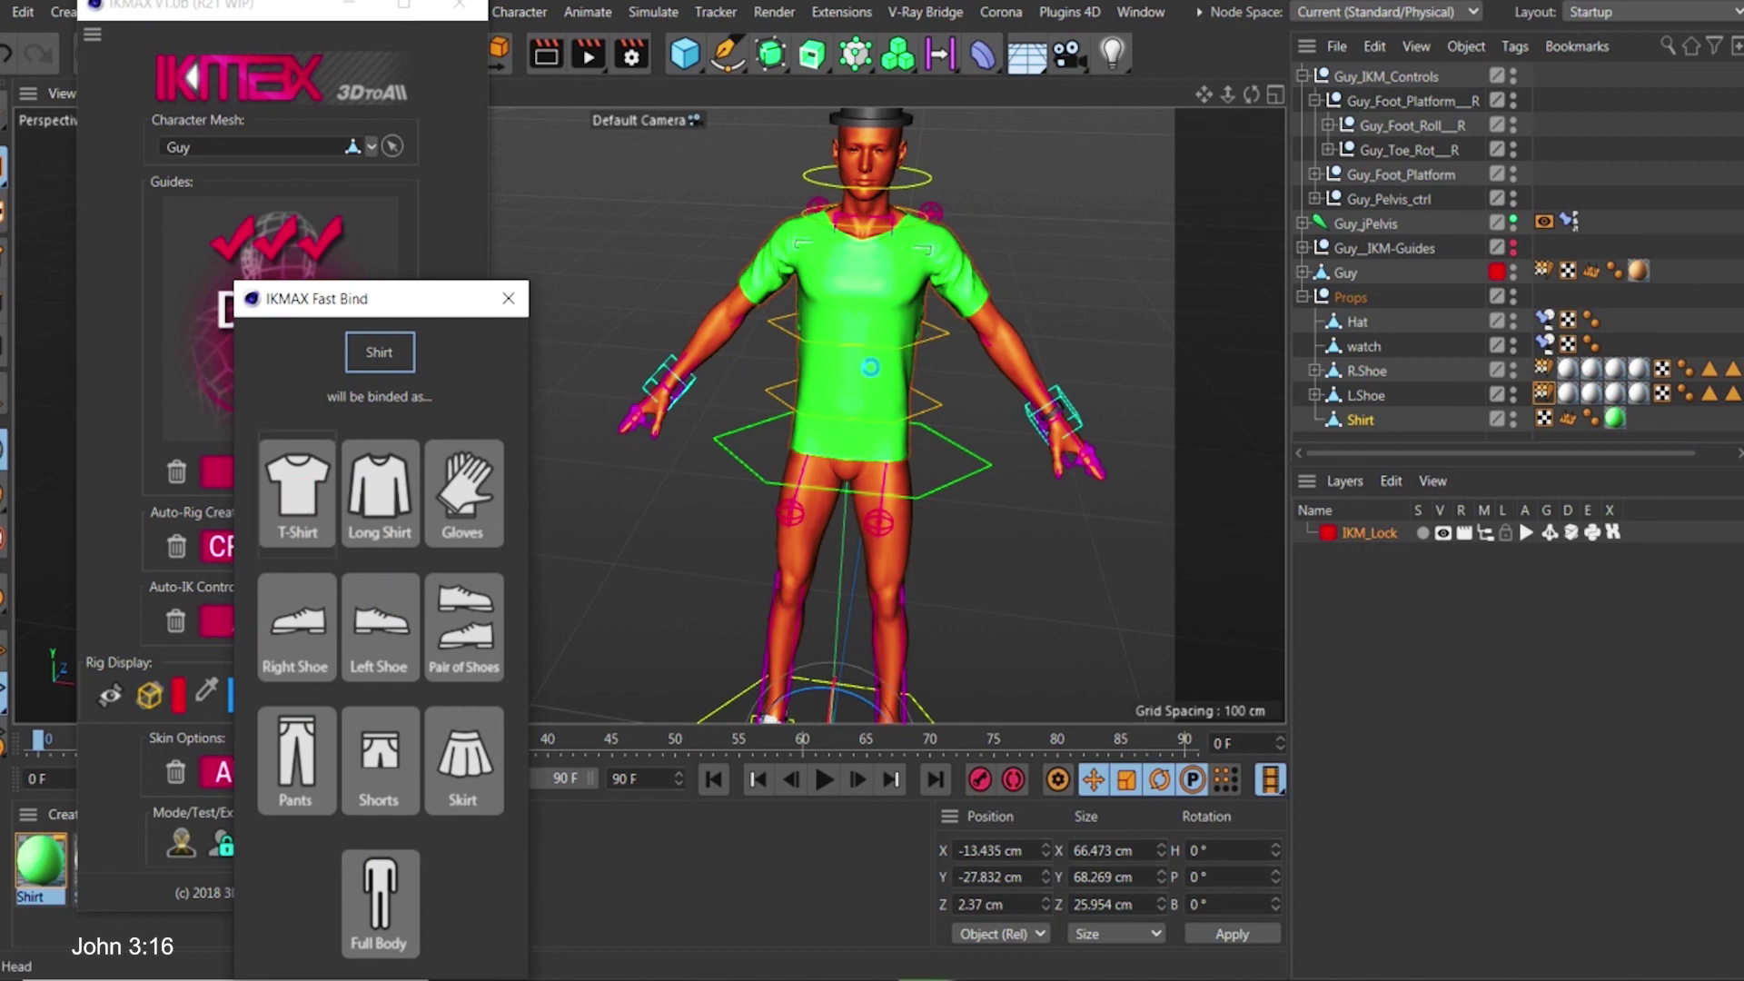
Test the pelvis control to check how the shirt and other props follow the body, undo the change, and reset the pose
left_click(972, 455)
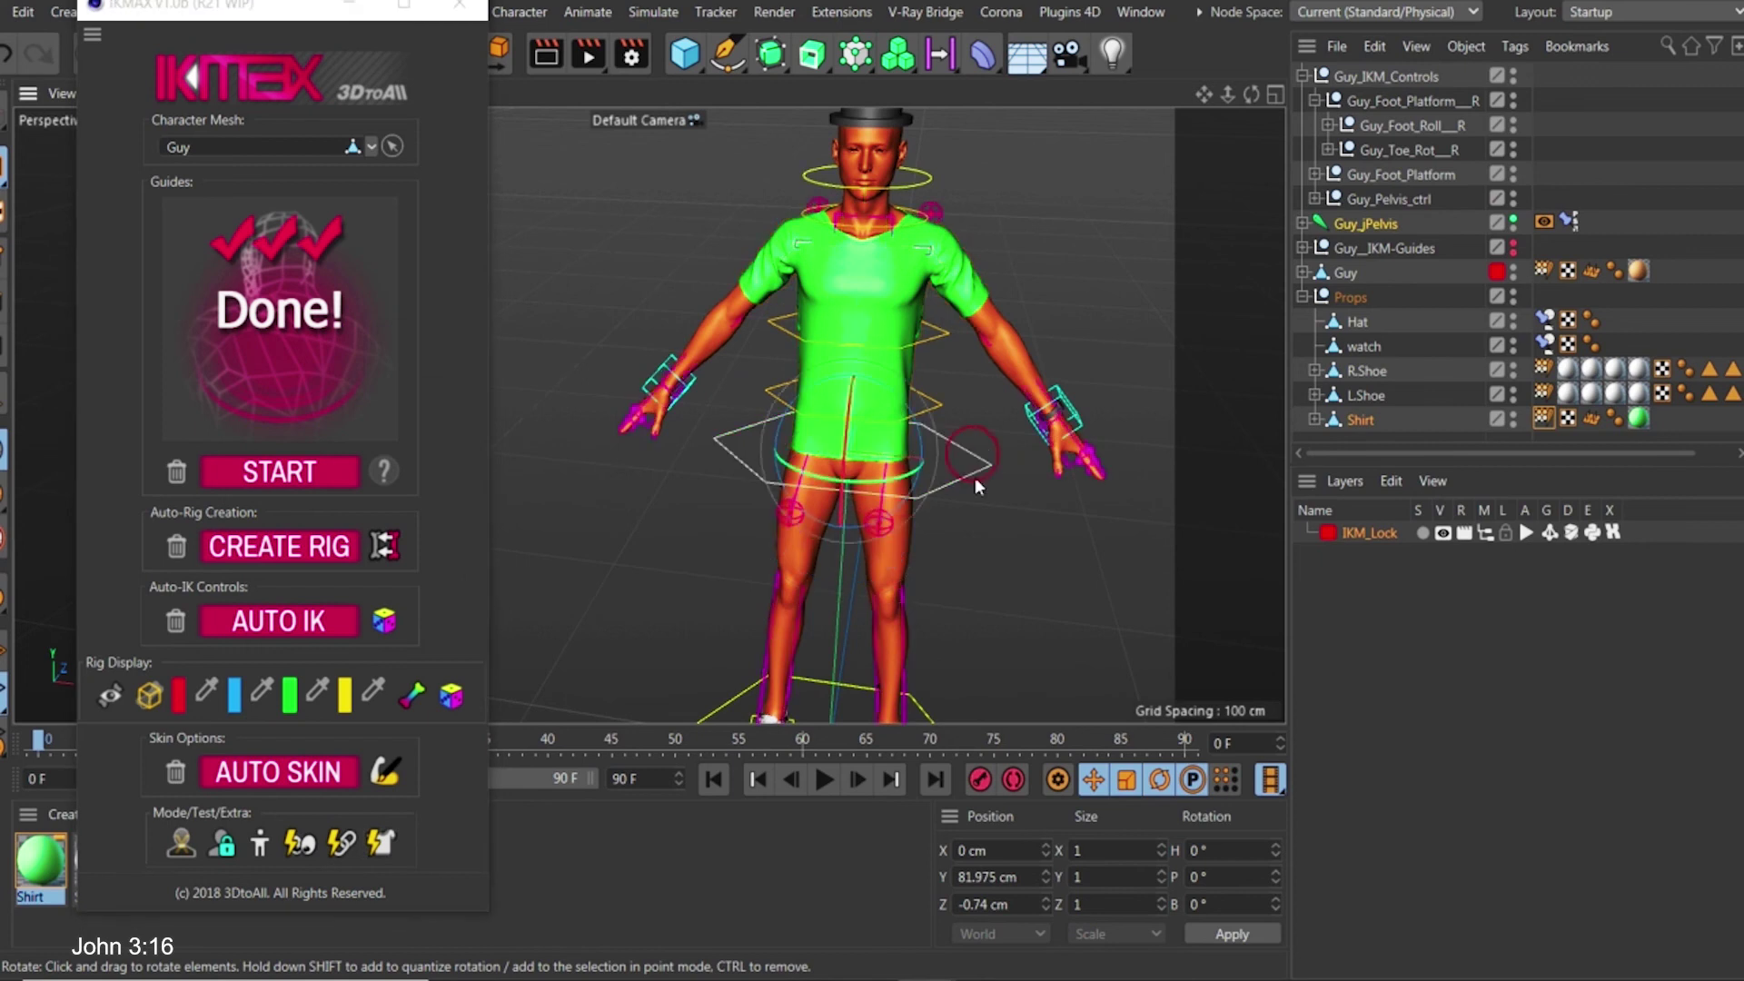
left_click(833, 478)
mouse_move(866, 488)
left_mouse_down()
mouse_move(927, 474)
mouse_move(825, 492)
mouse_move(897, 482)
left_mouse_up()
left_click_drag(898, 477, 516, 591, "alt")
scroll(820, 426, "up", 3)
middle_click_drag(516, 591, 673, 482, "alt")
left_click_drag(845, 536, 800, 541, "alt")
right_click_drag(797, 509, 727, 595, "alt")
middle_click_drag(772, 567, 753, 554, "alt")
mouse_move(789, 543)
left_mouse_down()
mouse_move(791, 527)
mouse_move(802, 556)
left_mouse_up()
key("ctrl+z")
middle_click_drag(841, 471, 863, 452, "alt")
right_click_drag(863, 453, 812, 538, "alt")
left_click_drag(812, 538, 860, 500, "alt")
left_click(260, 844)
left_click_drag(1619, 152, 1661, 191)
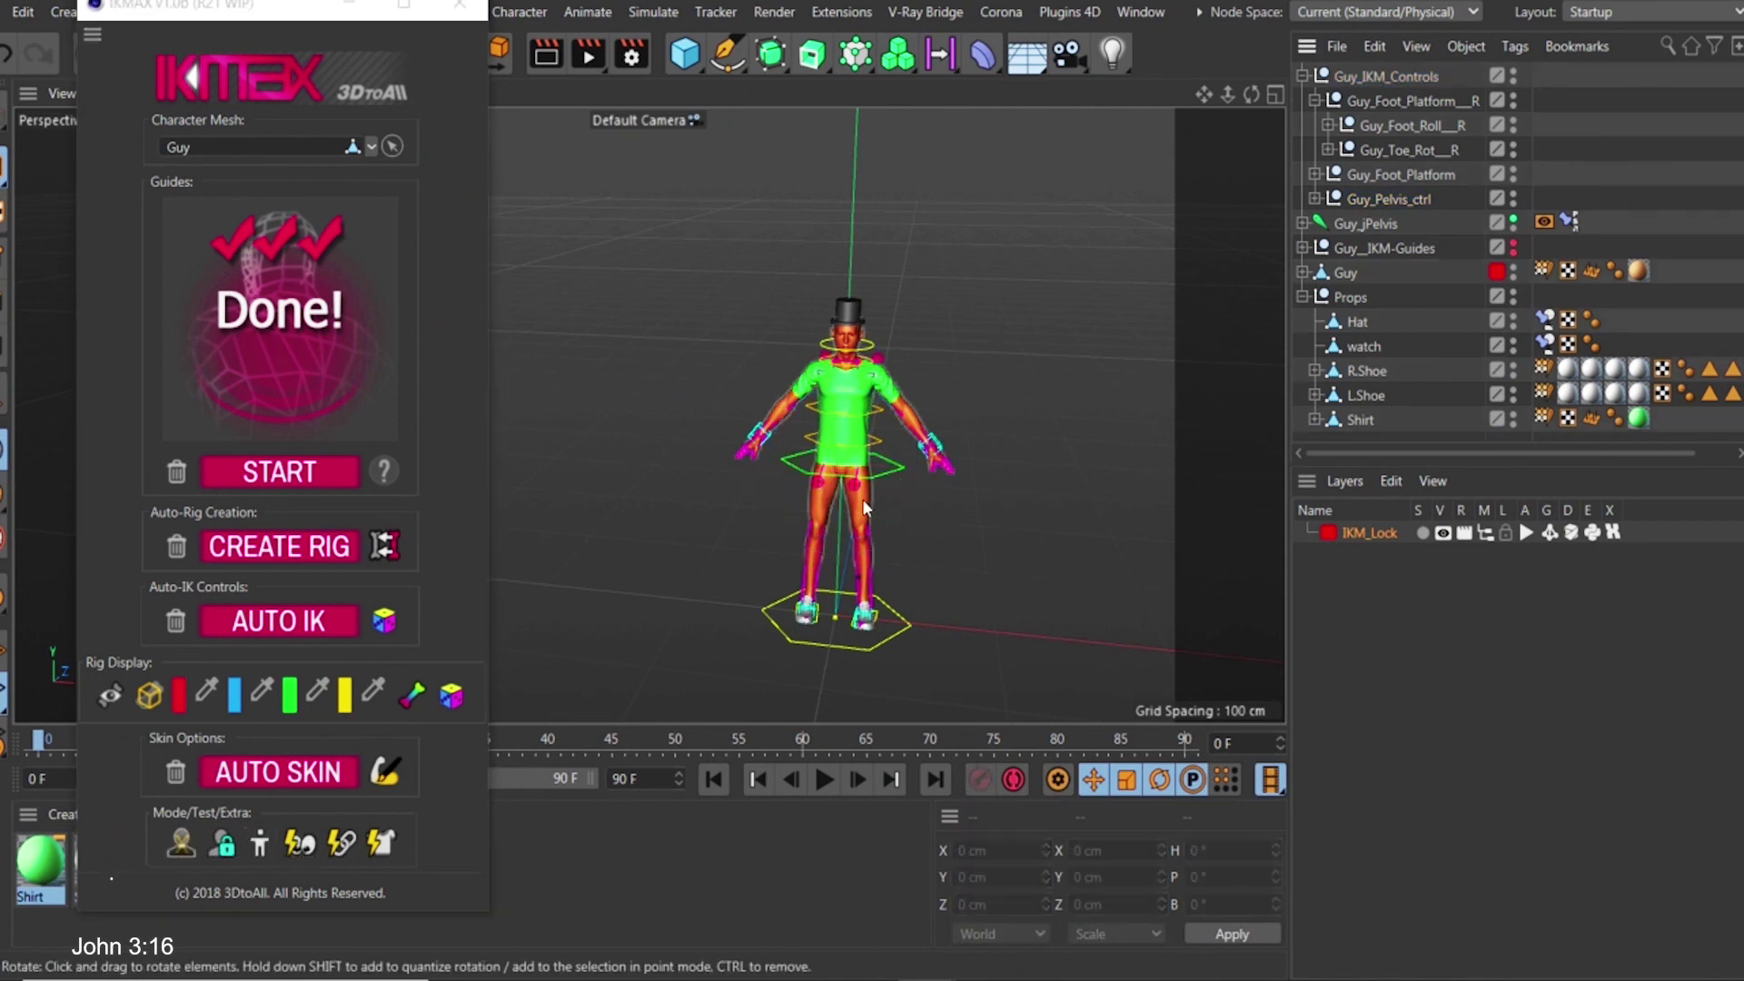
Examine the whole character from different distances and angles with its hat, watch, shirt and shoes attached
mouse_move(845, 426)
right_mouse_down("alt")
mouse_move(872, 378)
mouse_move(847, 423)
right_mouse_up("alt")
left_click_drag(847, 424, 879, 445, "alt")
right_click_drag(866, 421, 897, 360, "alt")
middle_click_drag(863, 436, 931, 380, "alt")
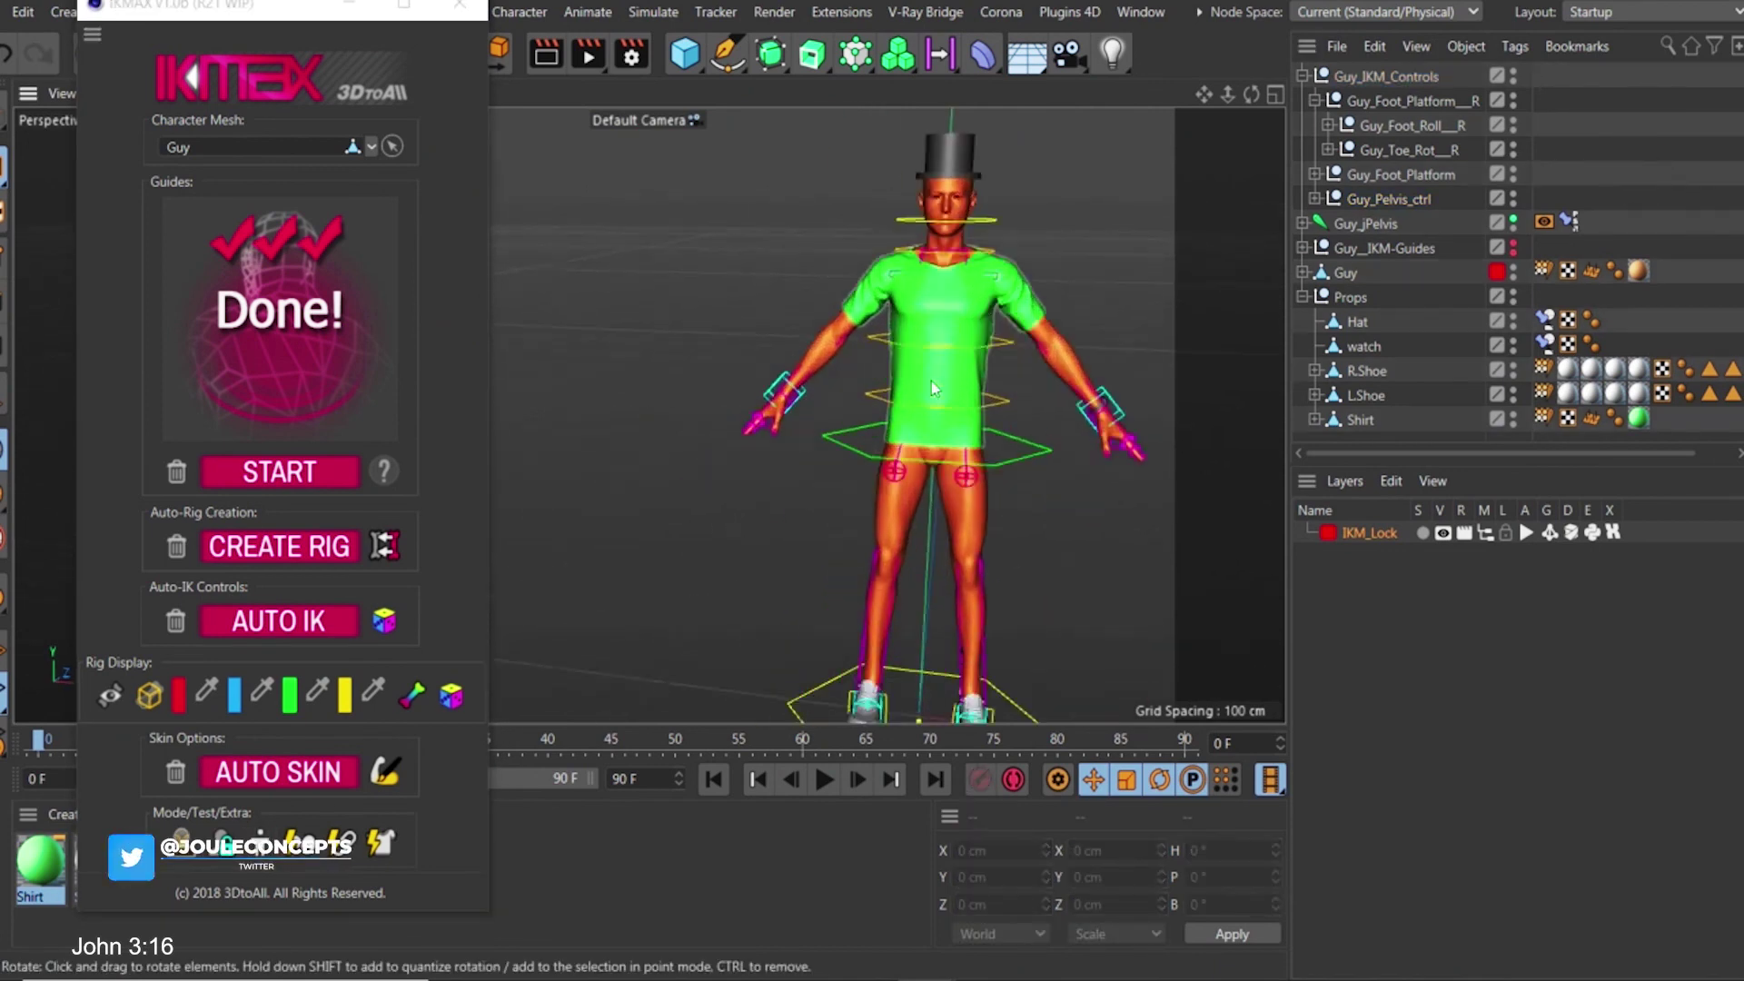
right_click_drag(931, 380, 909, 423, "alt")
mouse_move(938, 421)
left_mouse_down("alt")
mouse_move(992, 425)
mouse_move(933, 426)
left_mouse_up("alt")
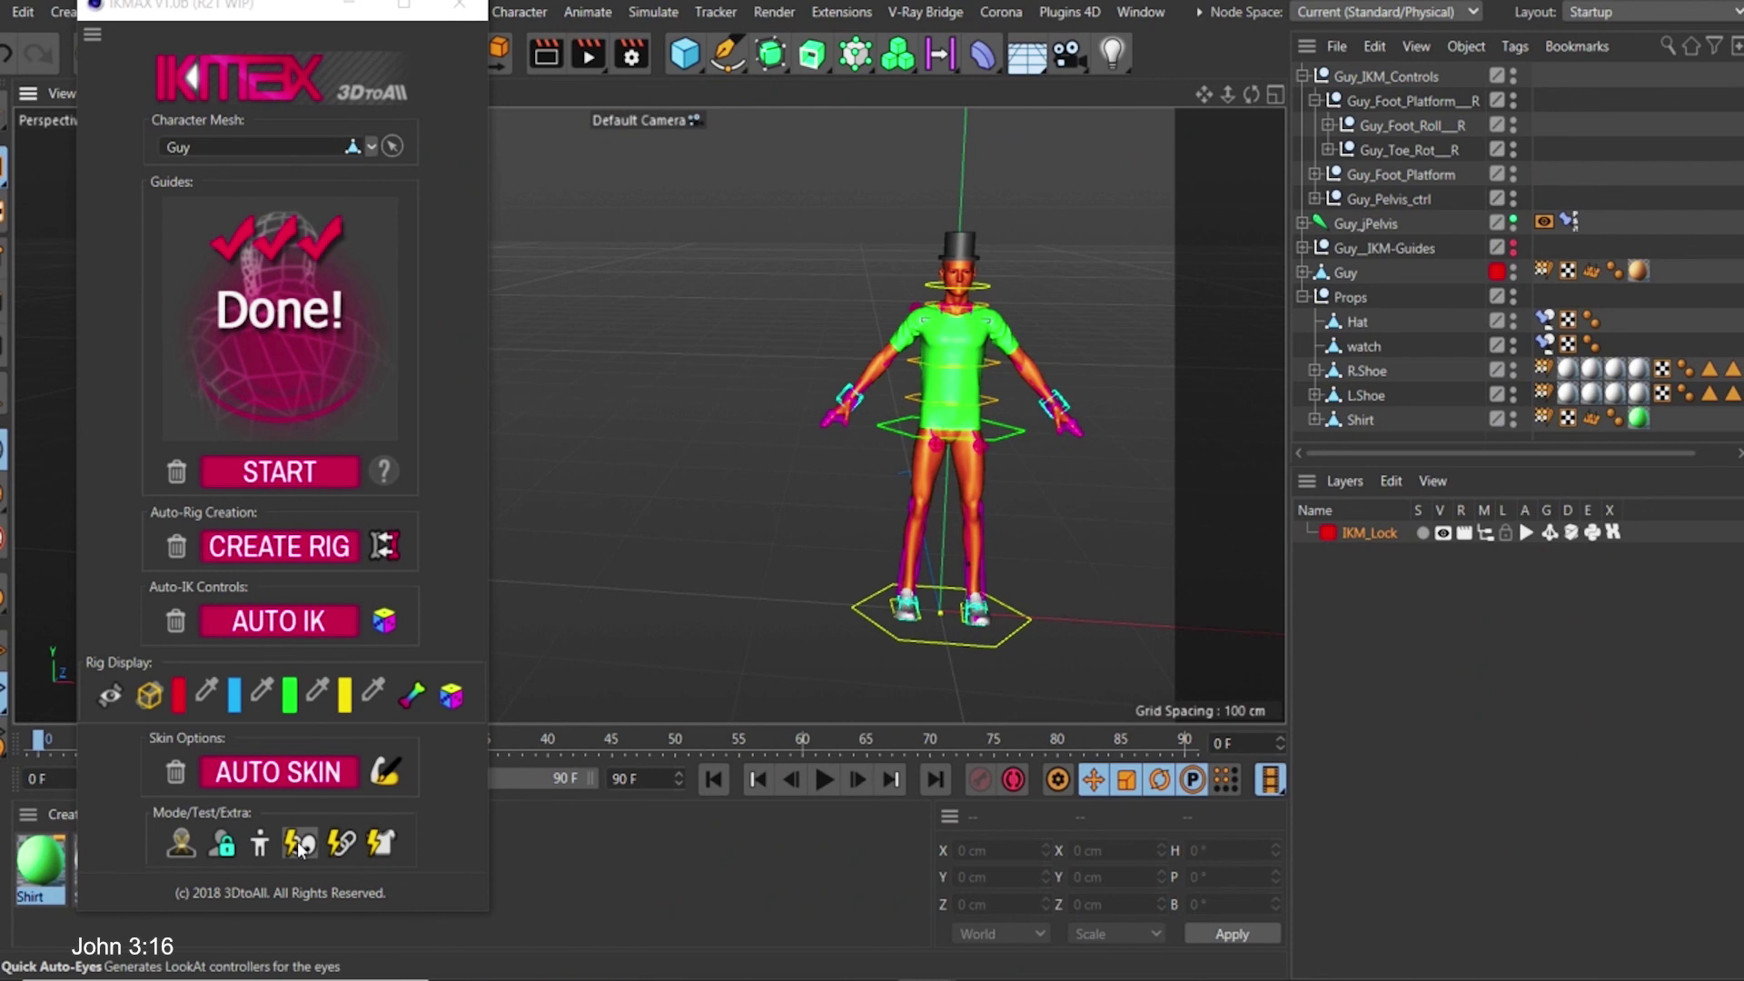
left_click_drag(836, 389, 843, 357, "alt")
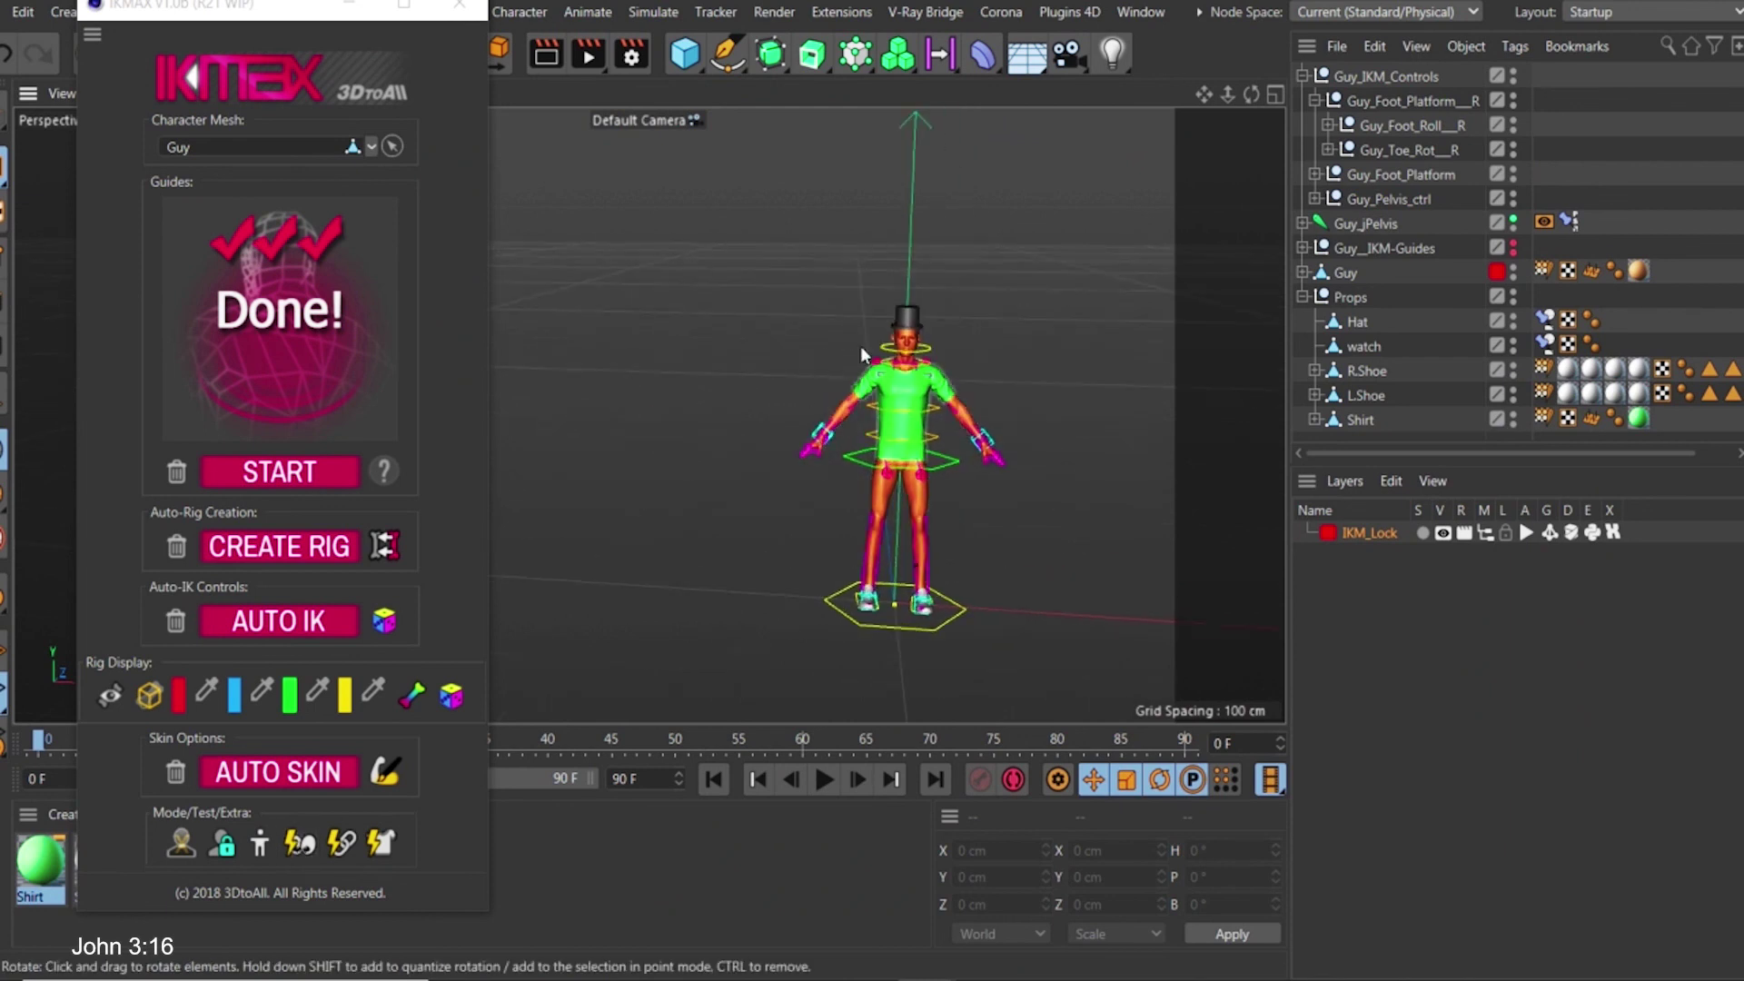
scroll(886, 376, "up", 5)
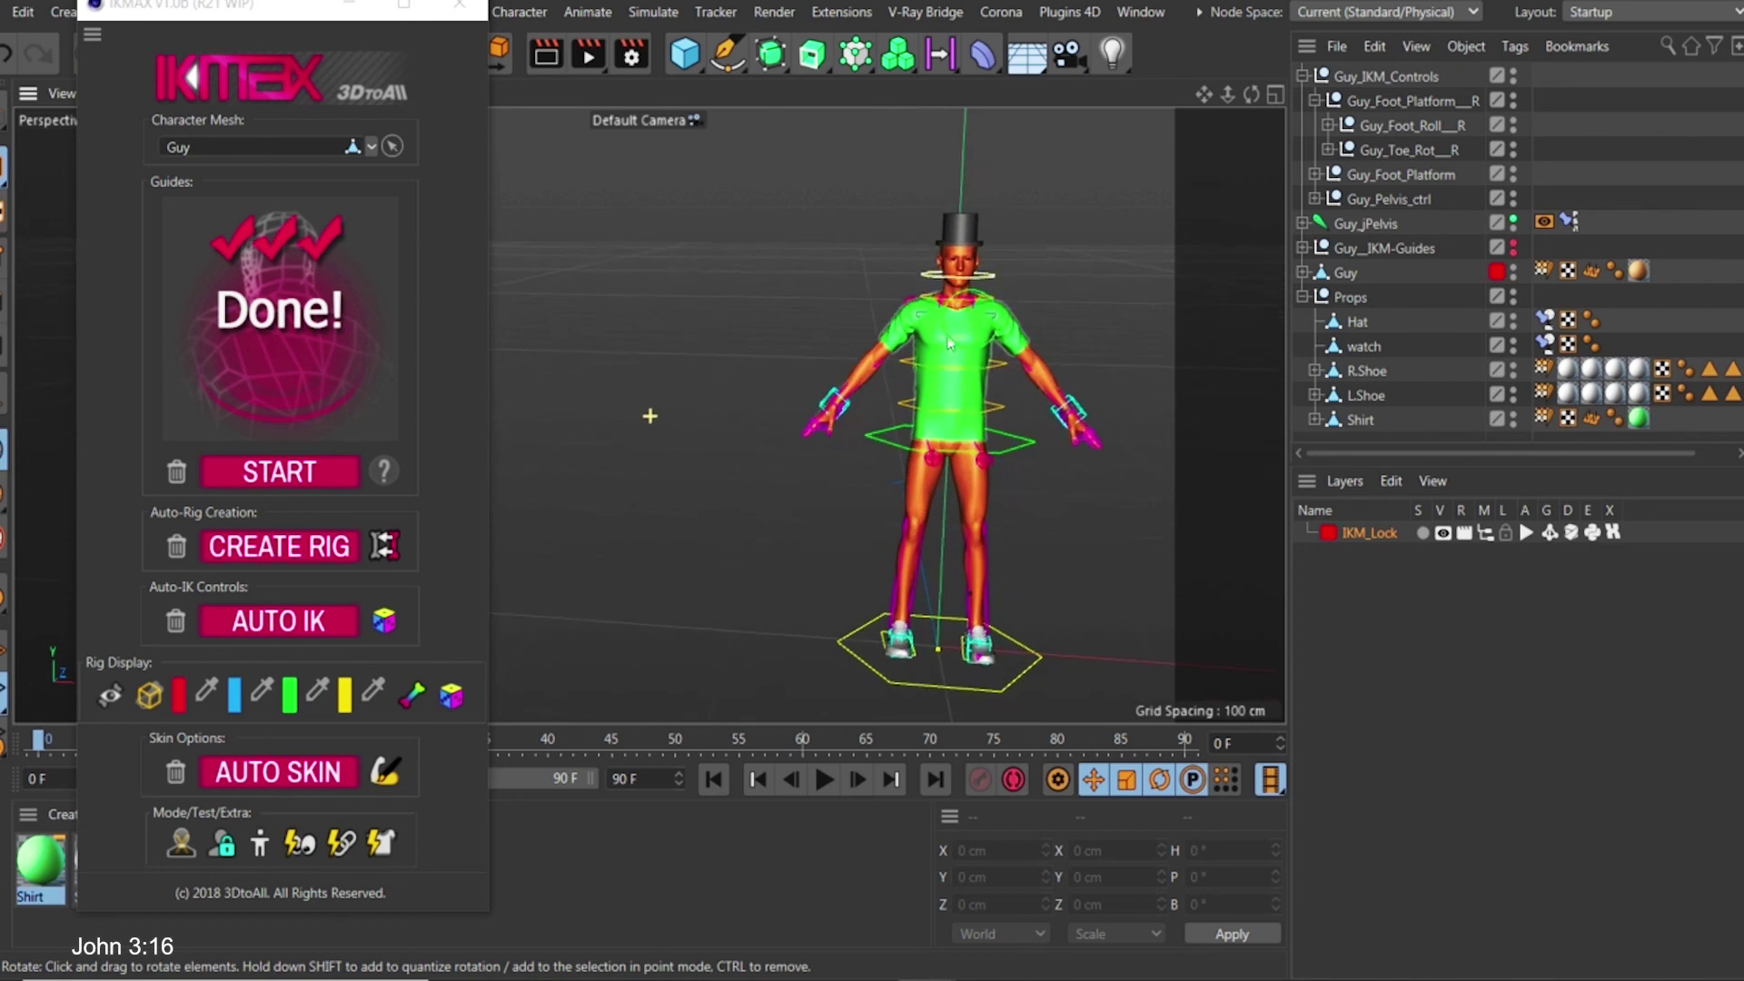
scroll(952, 360, "down", 4)
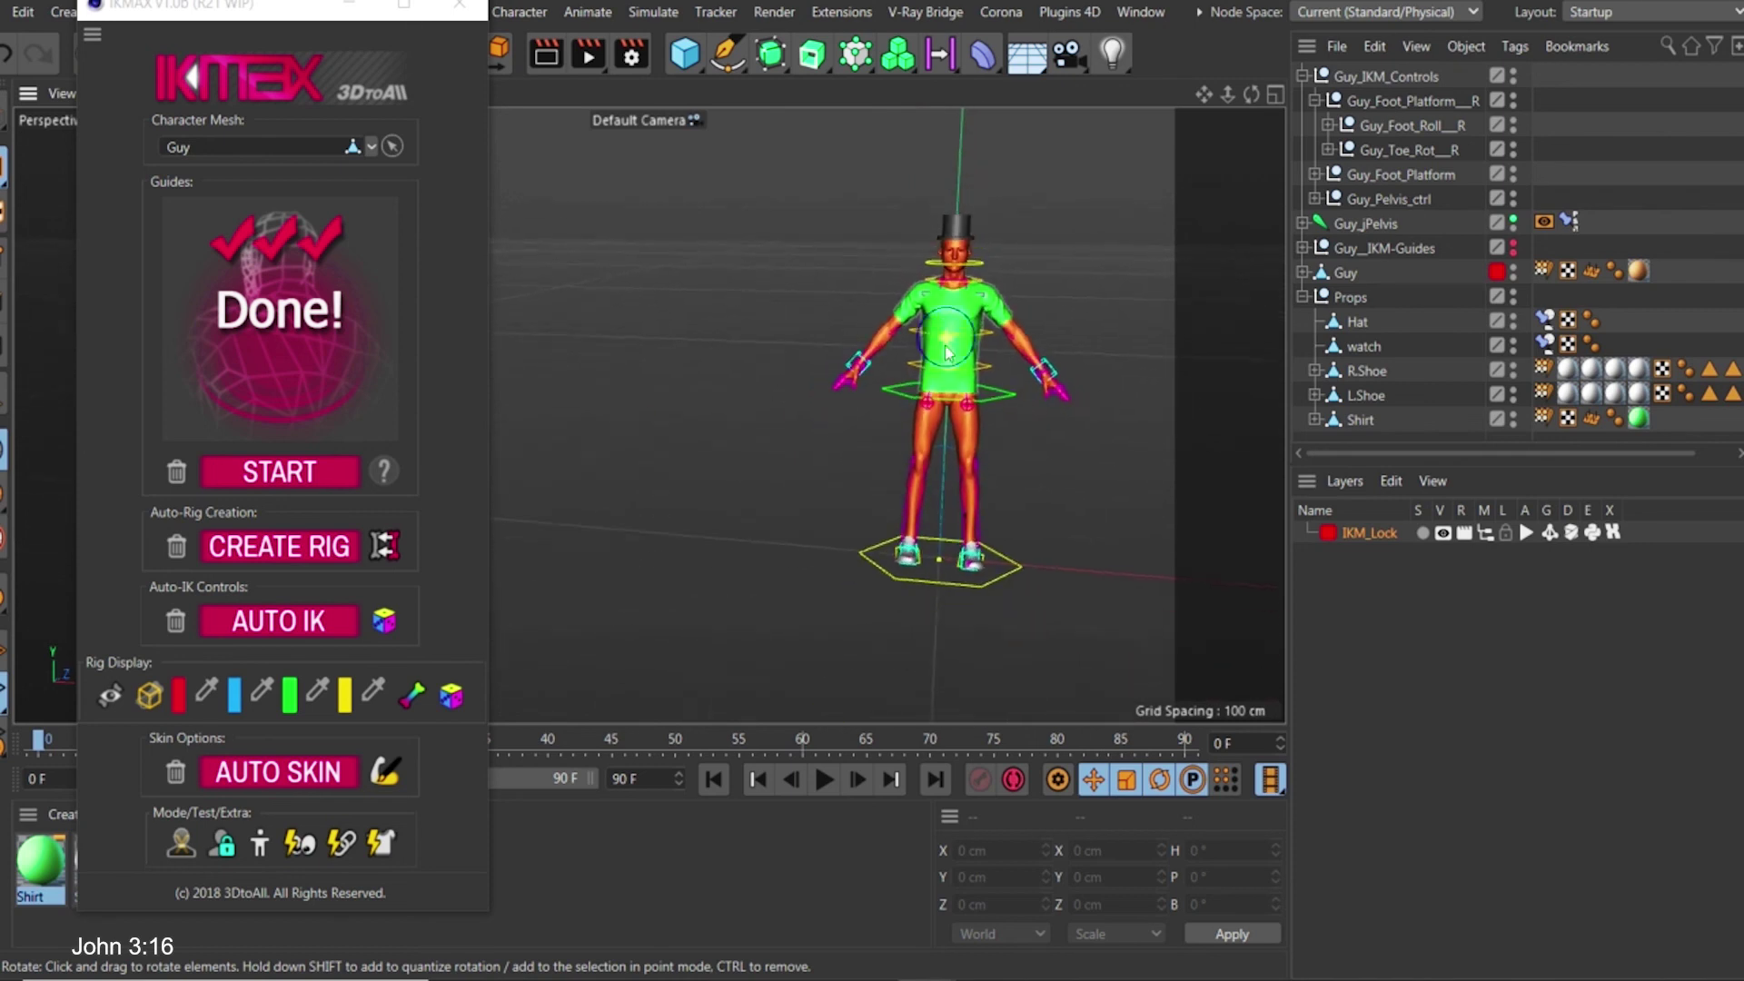
middle_click_drag(940, 336, 935, 348, "alt")
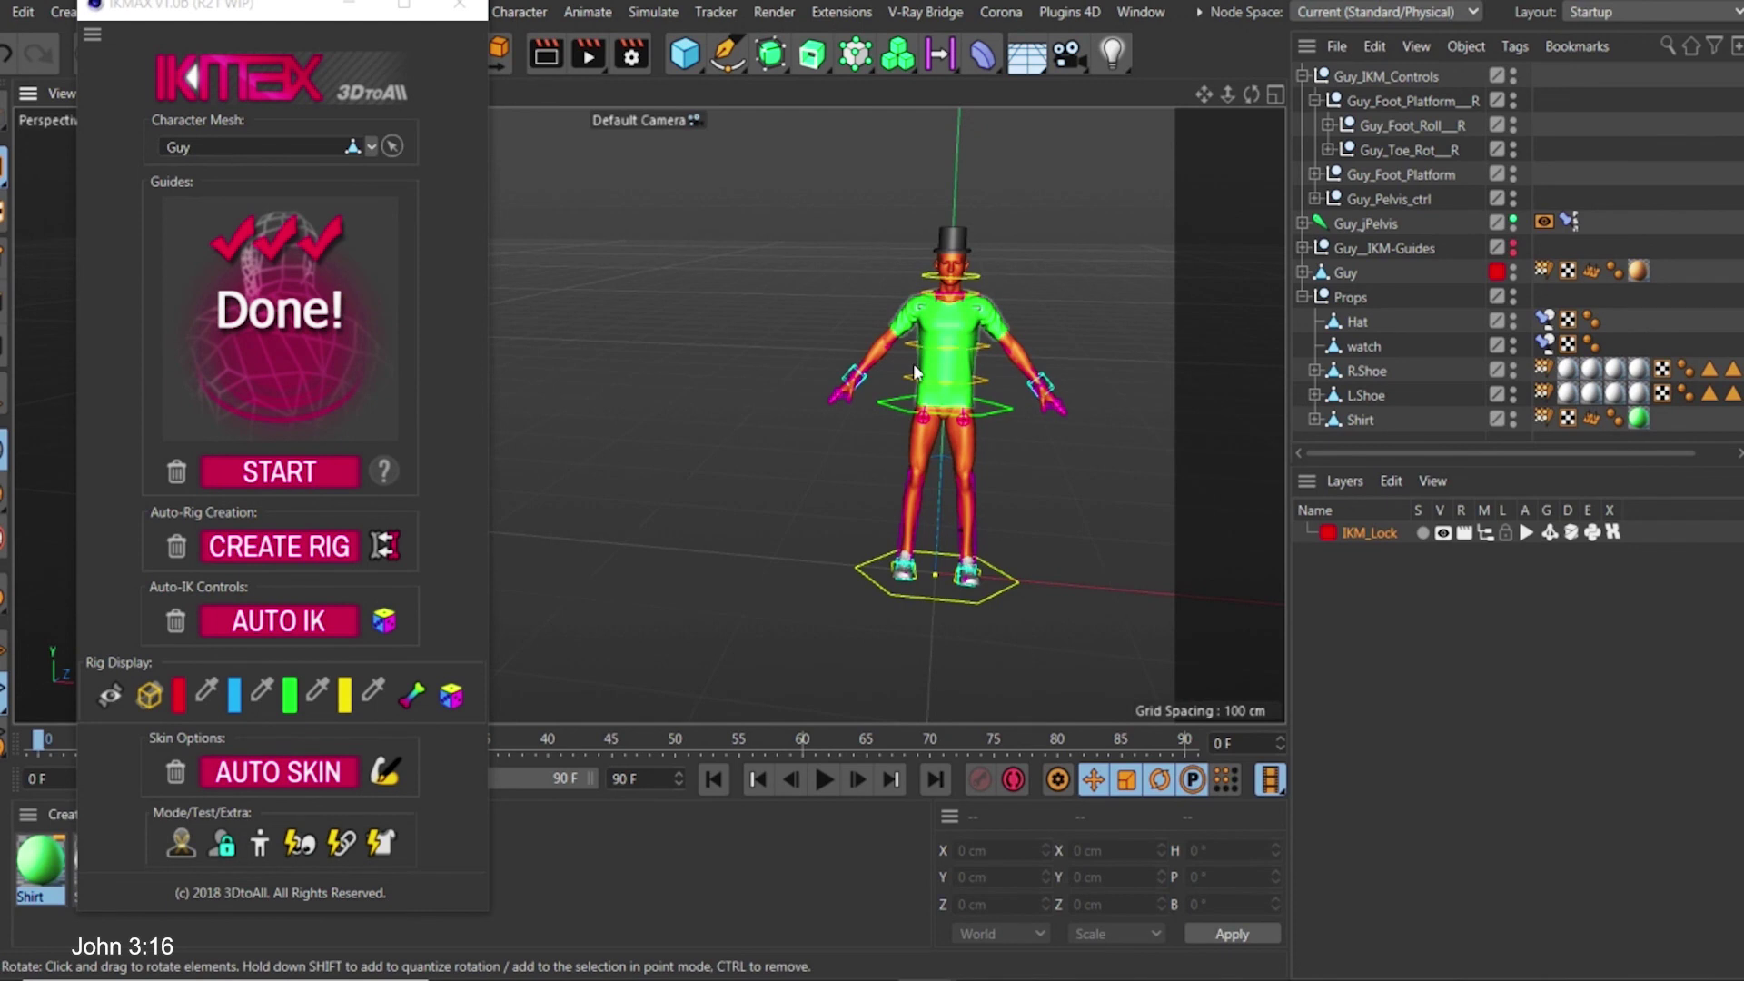
scroll(949, 363, "up", 2)
left_click_drag(940, 377, 951, 316, "alt")
scroll(951, 318, "down", 2)
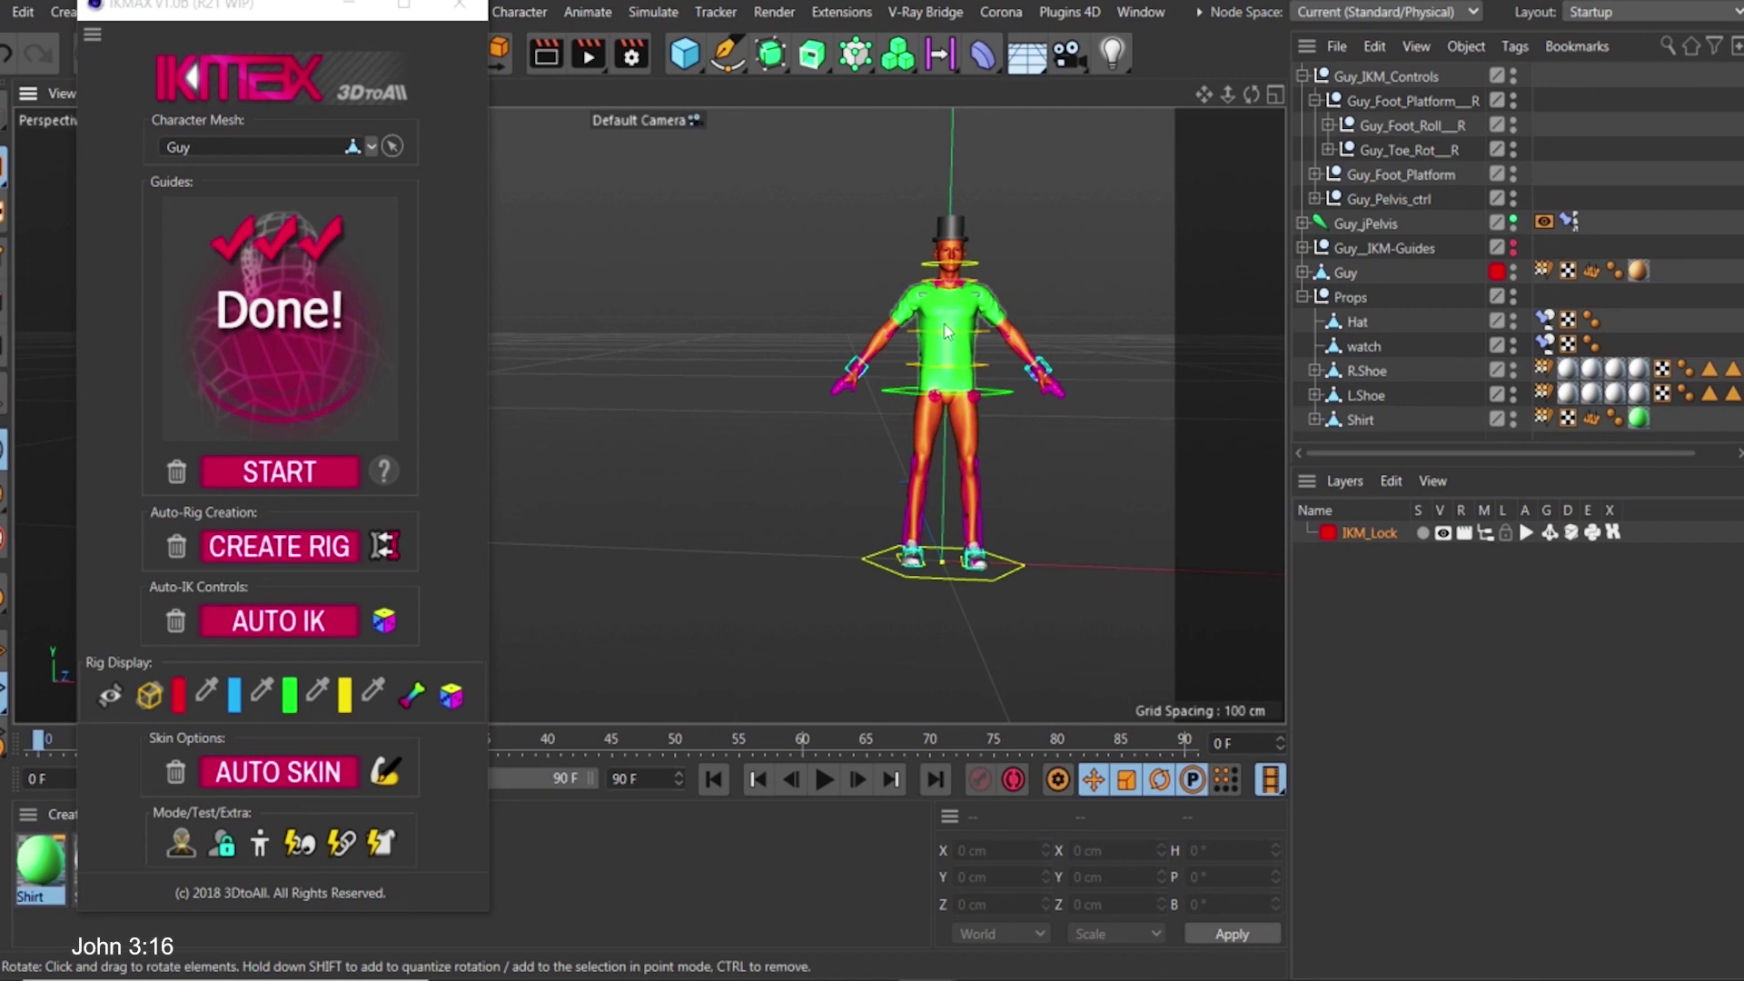
scroll(966, 296, "up", 2)
scroll(968, 290, "up", 3)
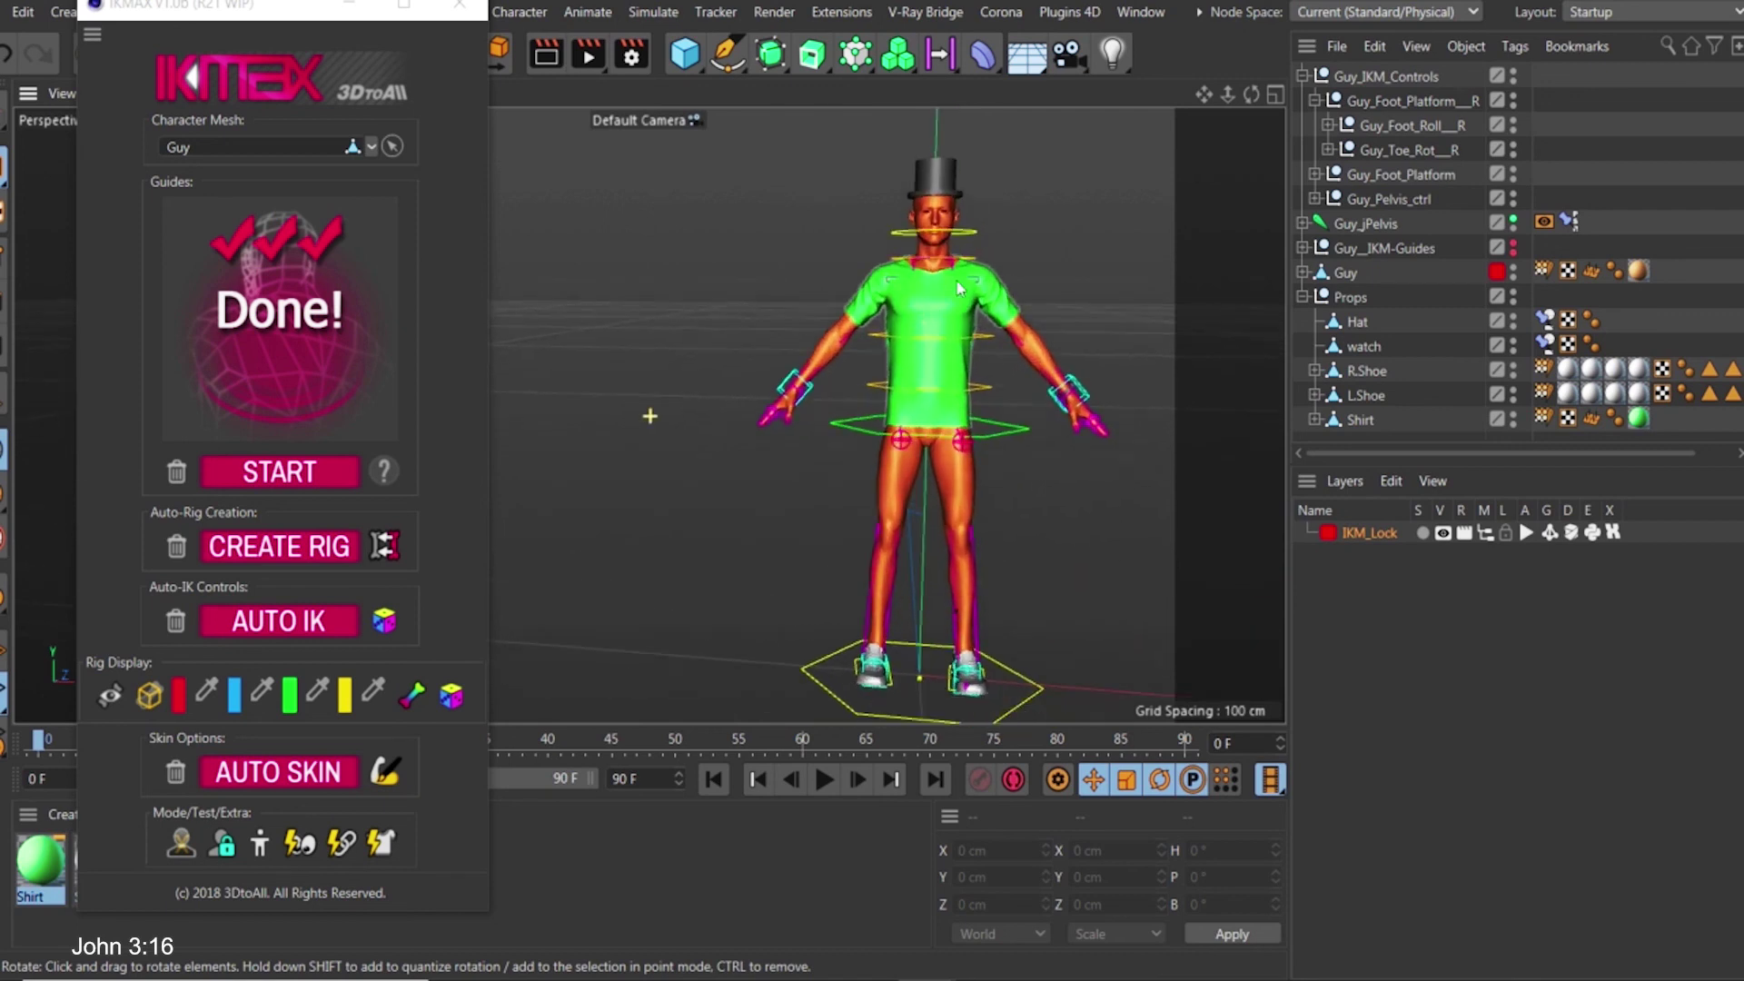